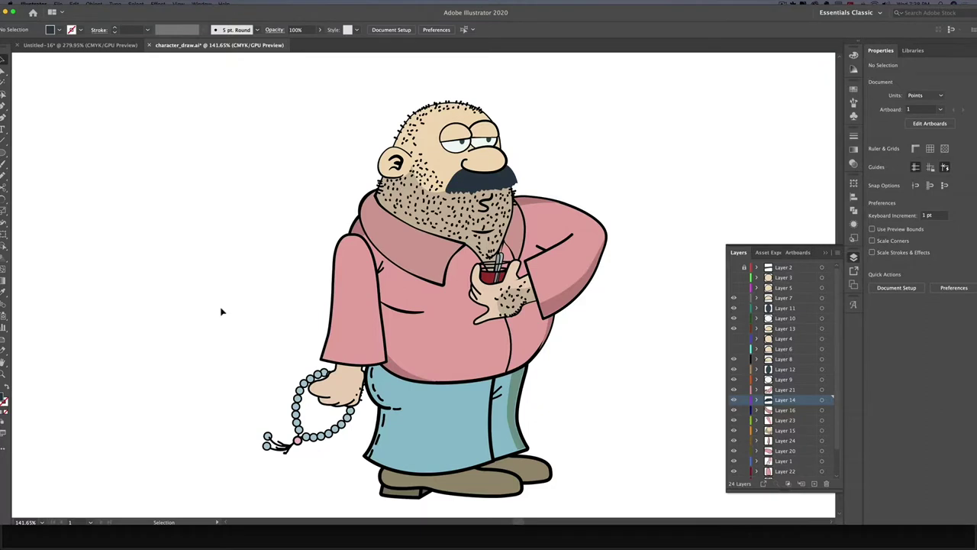
pyautogui.press('h')
pyautogui.press('v')
pyautogui.press('h')
pyautogui.moveTo(245, 293); pyautogui.dragTo(176, 279)
pyautogui.press('v')
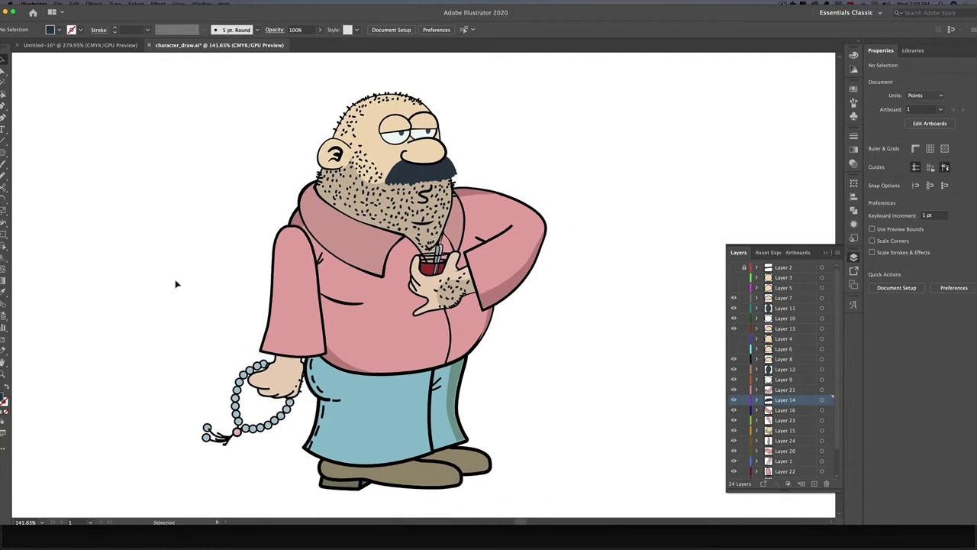
pyautogui.press('space')
pyautogui.moveTo(248, 300); pyautogui.dragTo(264, 299)
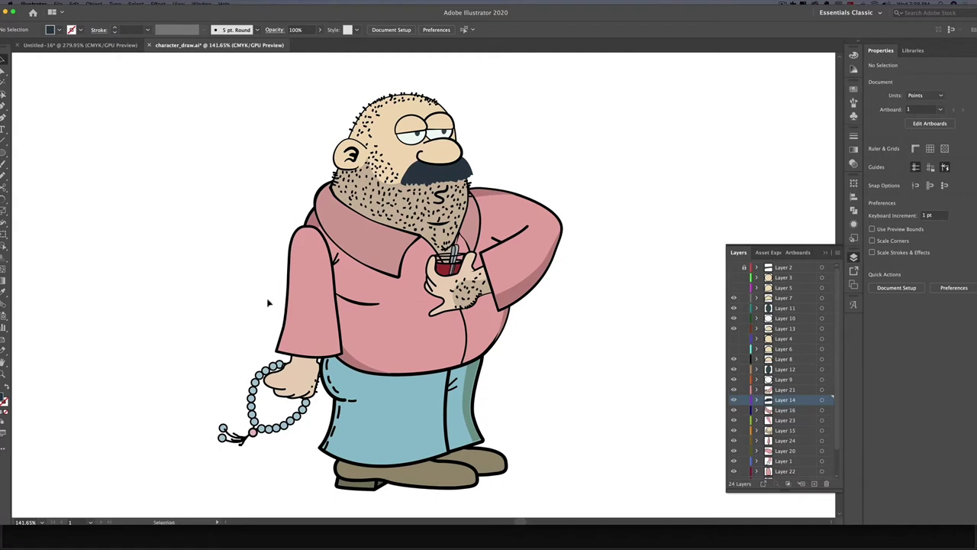
# - Run the IllustratorToSpine script with output directory ./images/, PNG scale 100%, a template PNG and Spine JSON enabled
pyautogui.click(58, 3)
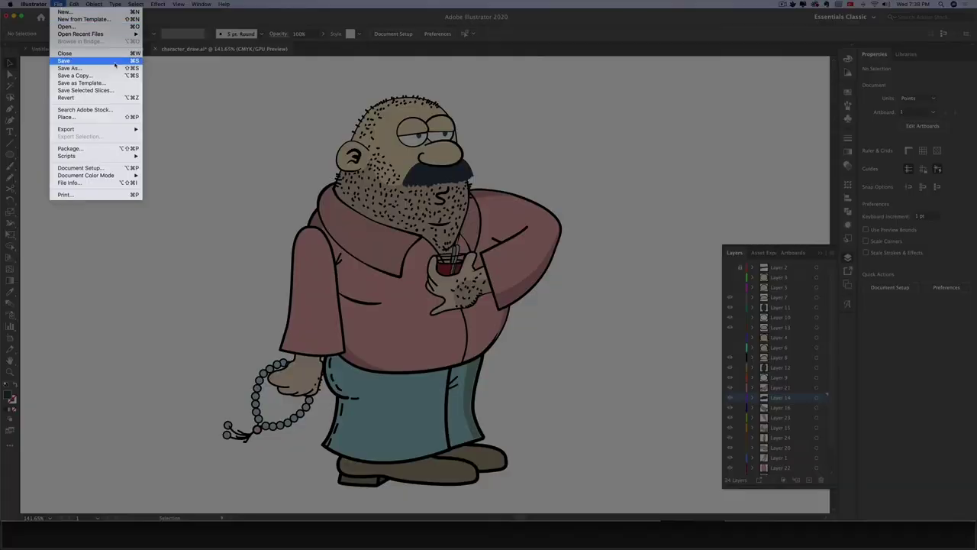
pyautogui.moveTo(119, 156)
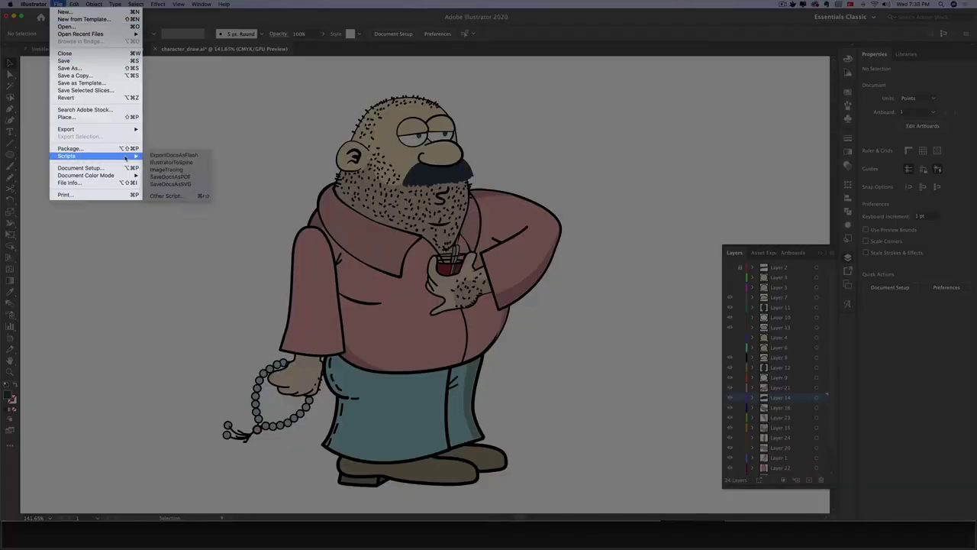
pyautogui.click(171, 163)
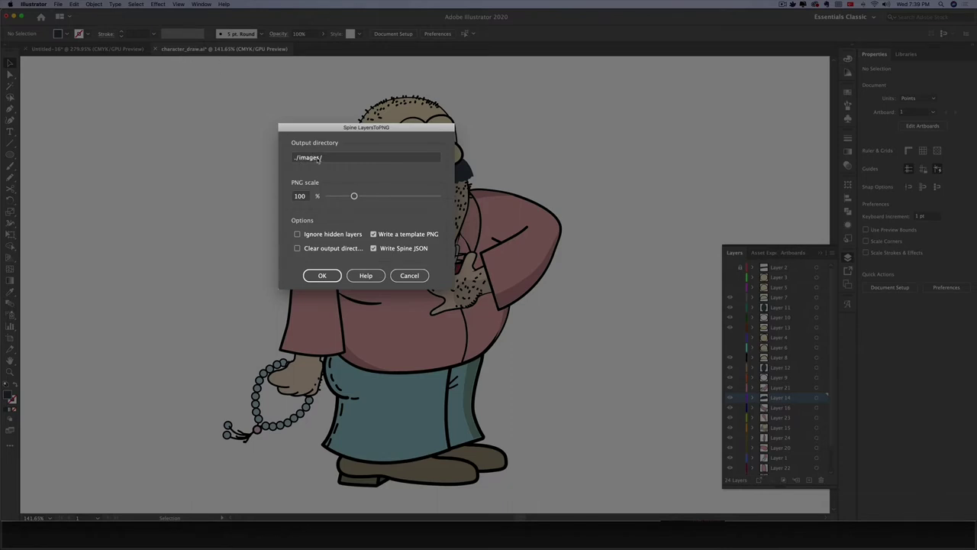
pyautogui.click(321, 277)
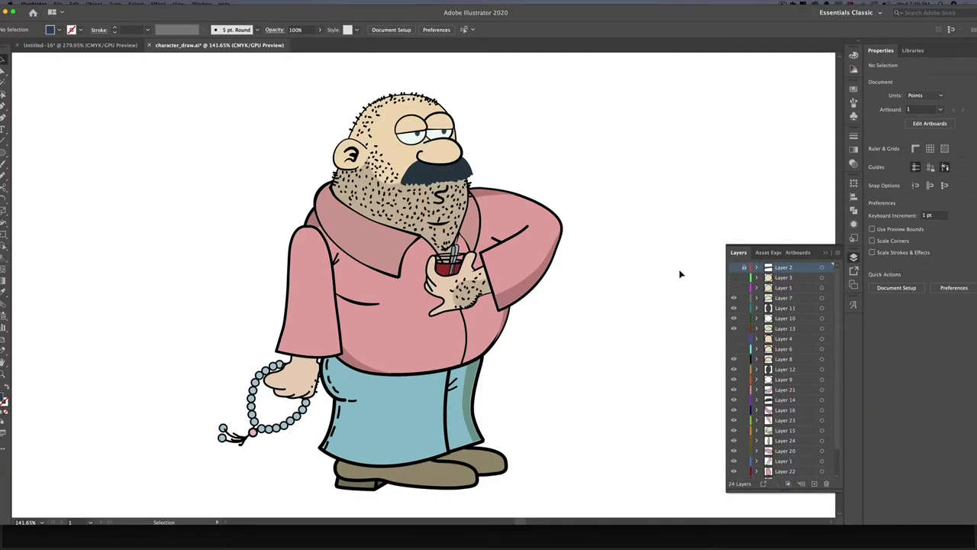
pyautogui.moveTo(596, 234); pyautogui.dragTo(531, 236)
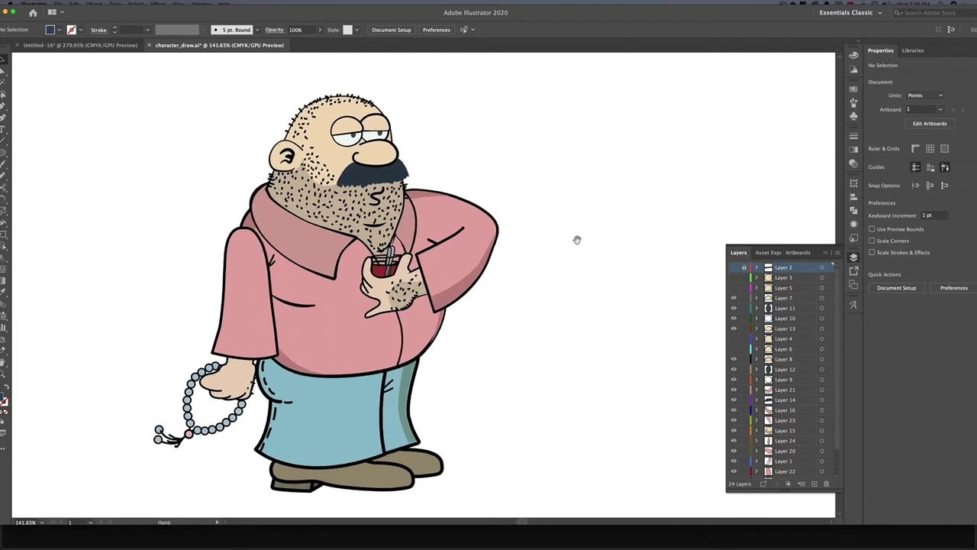
pyautogui.click(824, 254)
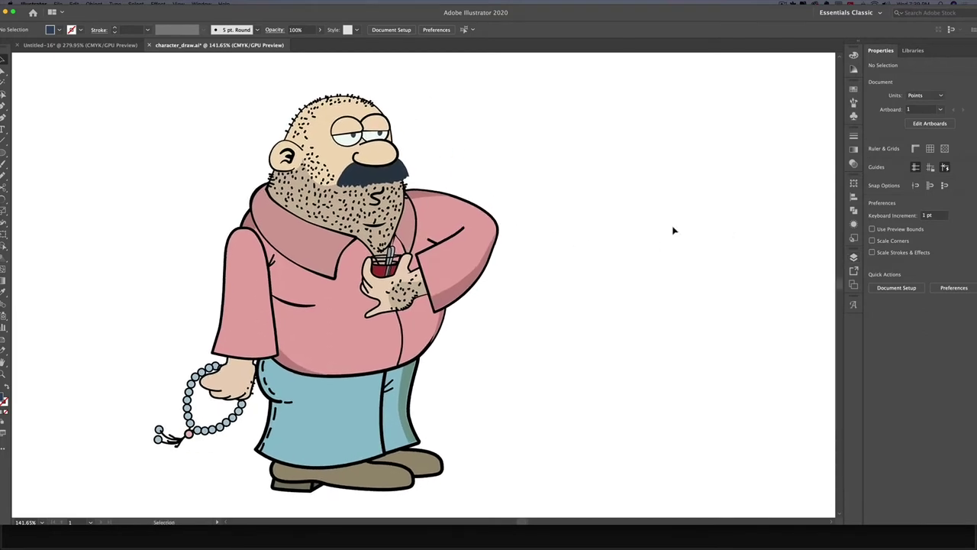
pyautogui.moveTo(673, 230); pyautogui.dragTo(608, 236)
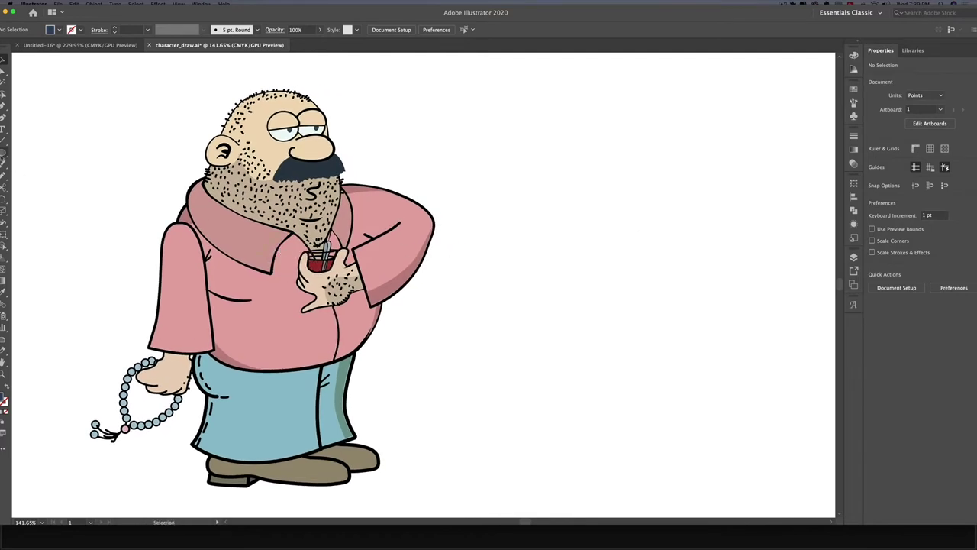
# - Draw a black circle with the Ellipse tool on the white area beside the sleeved arm in the Untitled-16 document
pyautogui.click(4, 154)
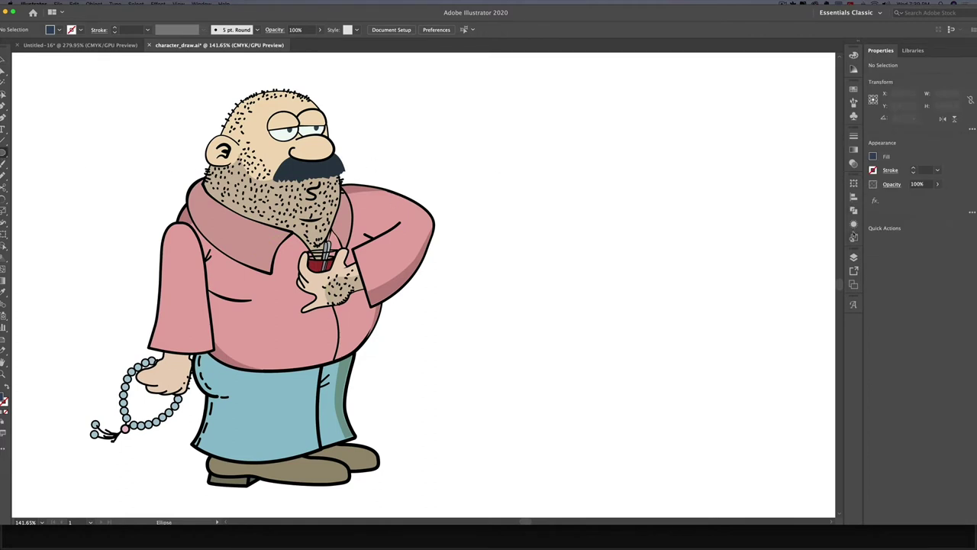
pyautogui.click(854, 257)
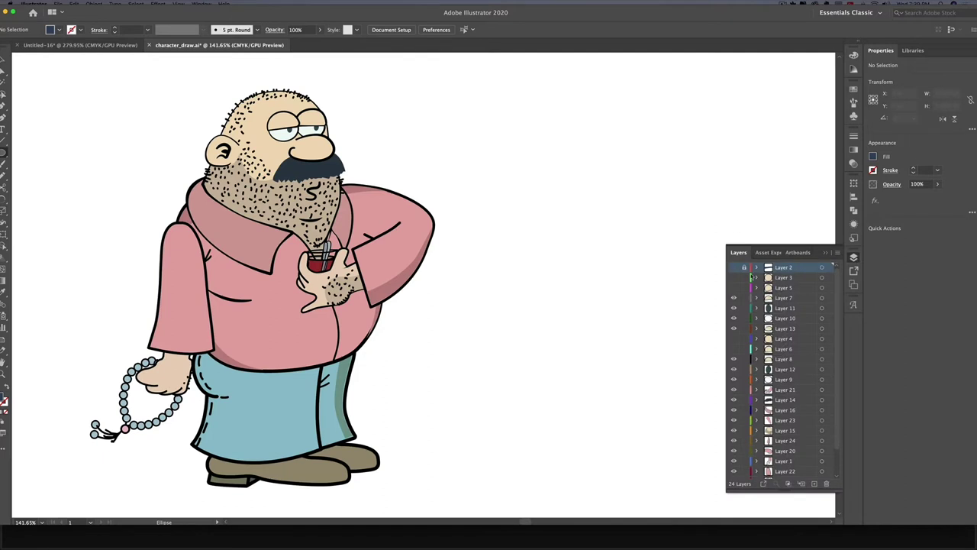
pyautogui.click(779, 278)
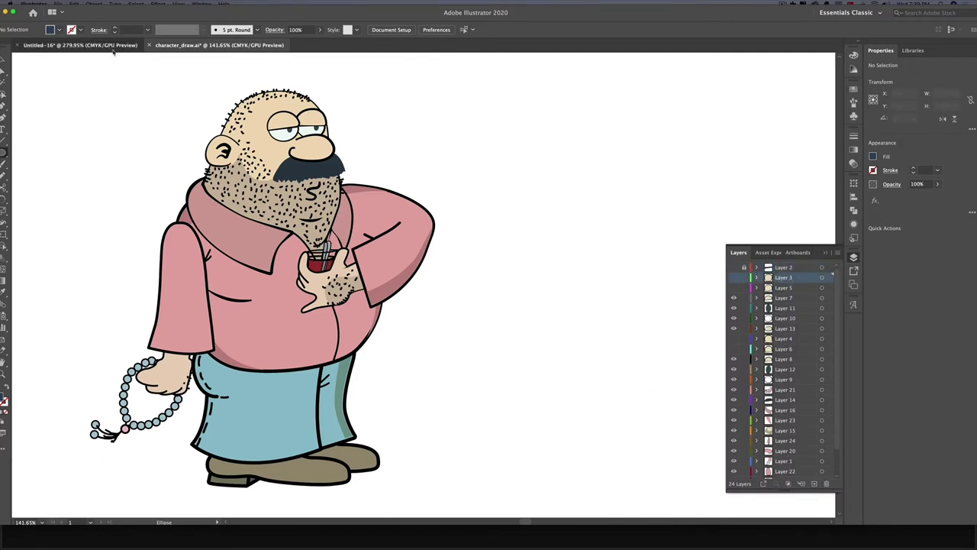
pyautogui.click(112, 47)
pyautogui.moveTo(281, 130)
pyautogui.mouseDown()
pyautogui.moveTo(328, 152)
pyautogui.moveTo(351, 137)
pyautogui.mouseUp()
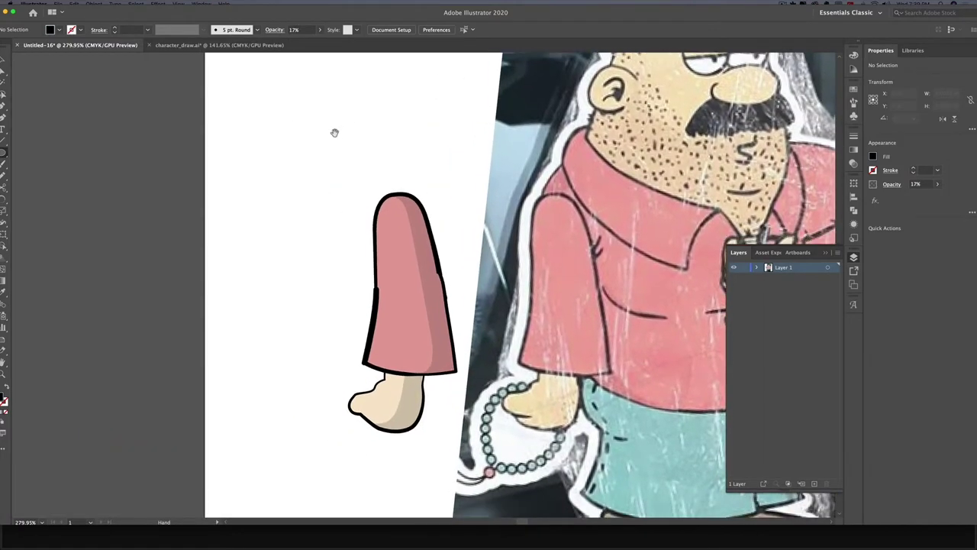
pyautogui.moveTo(254, 125); pyautogui.dragTo(430, 424)
# - Select the circle and the sleeved arm and generate multiple export assets from the selection, keeping 1x scale and JPG 100 format
pyautogui.press('v')
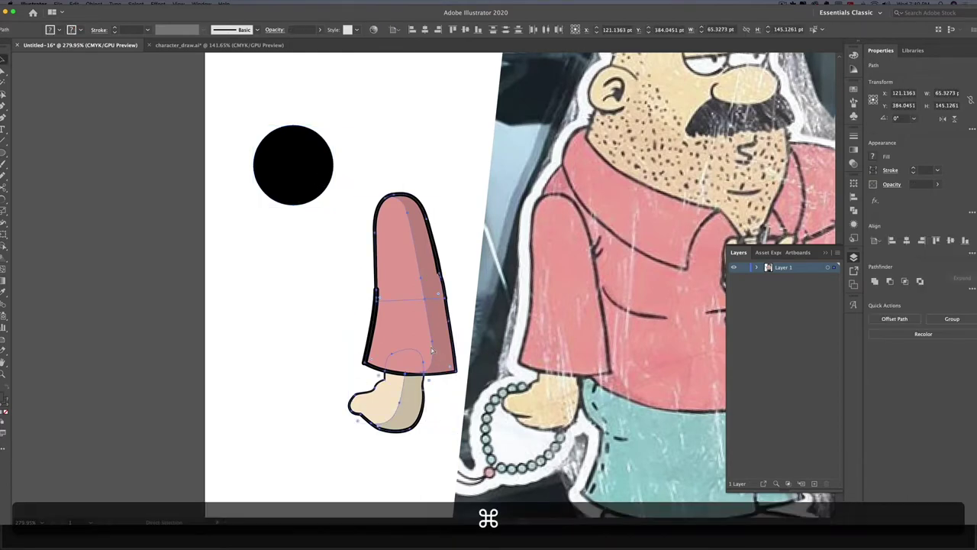
pyautogui.keyDown('shift'); pyautogui.click(312, 200); pyautogui.keyUp('shift')
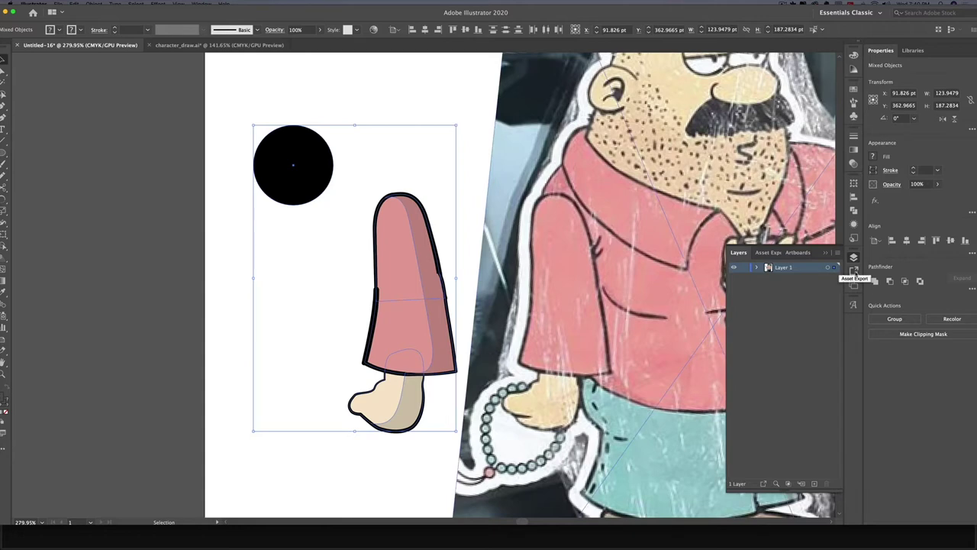
pyautogui.click(853, 271)
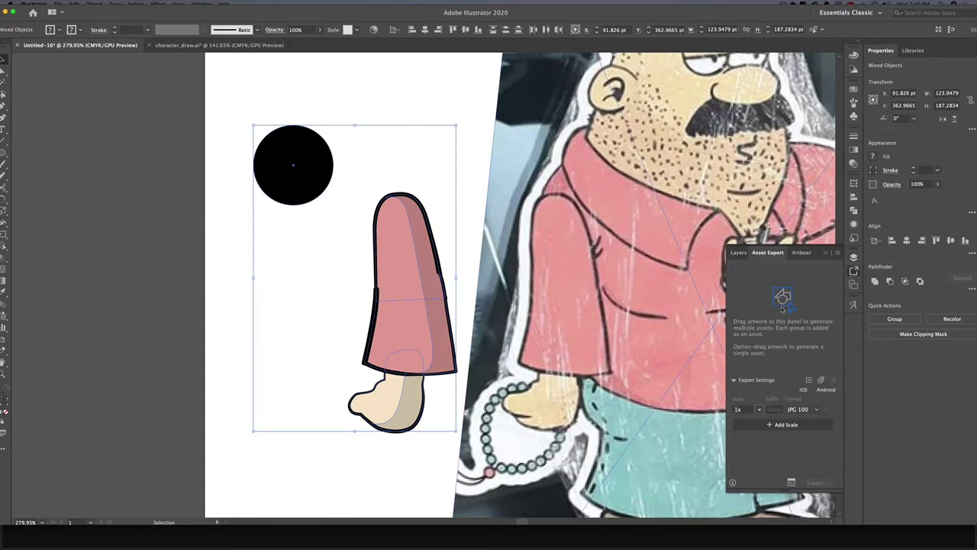
pyautogui.click(800, 409)
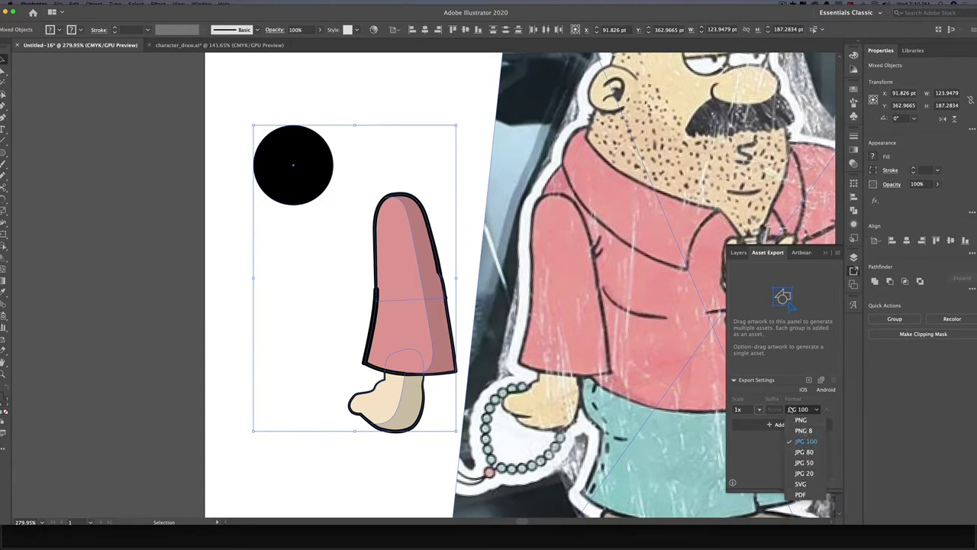
pyautogui.click(758, 410)
pyautogui.click(758, 410)
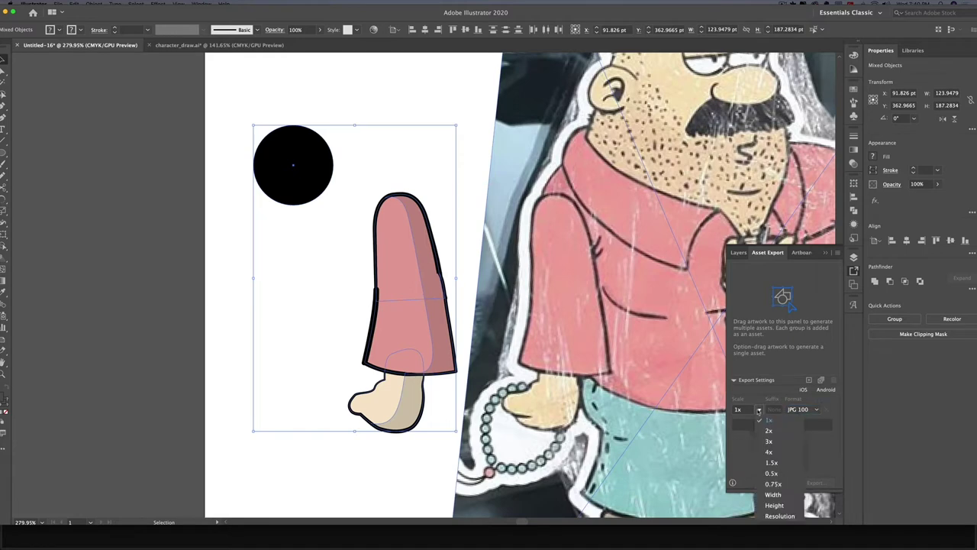
pyautogui.click(741, 464)
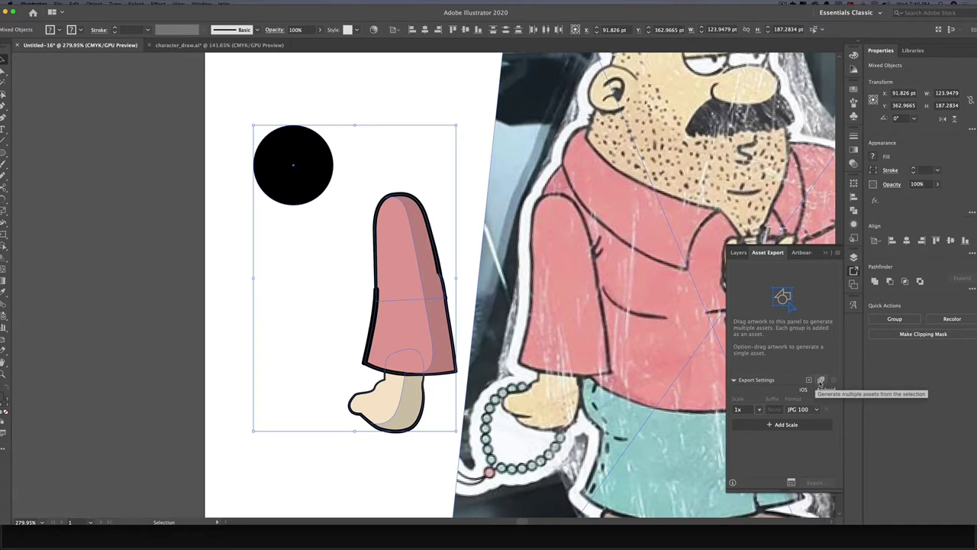
pyautogui.click(821, 380)
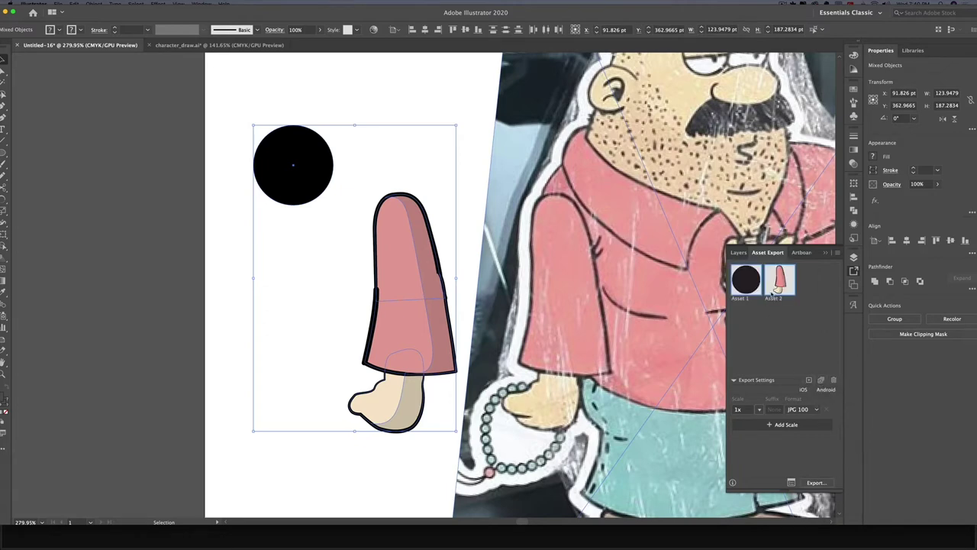
# - In Export for Screens, rename the circle asset to asxas and the arm asset to zxczxc, and close without exporting
pyautogui.click(791, 483)
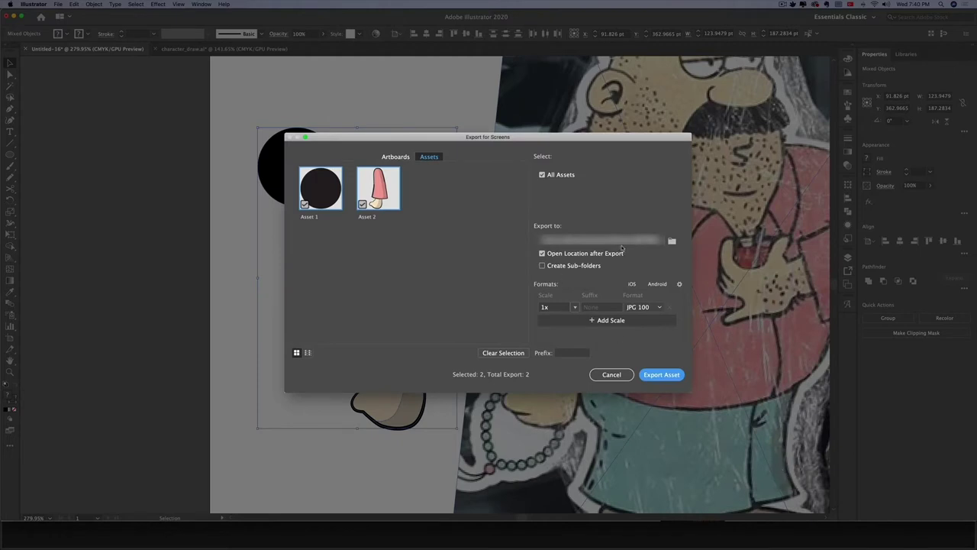
pyautogui.click(621, 241)
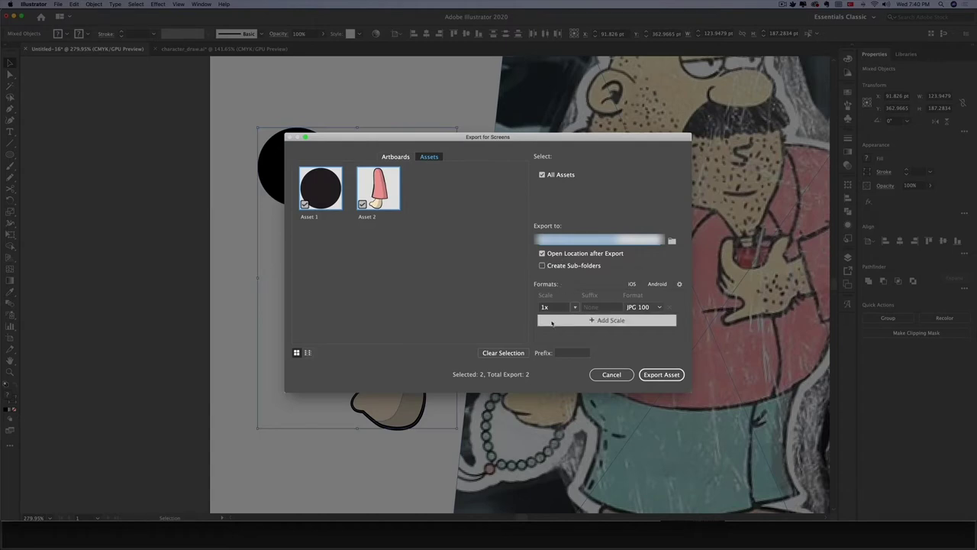
pyautogui.click(565, 356)
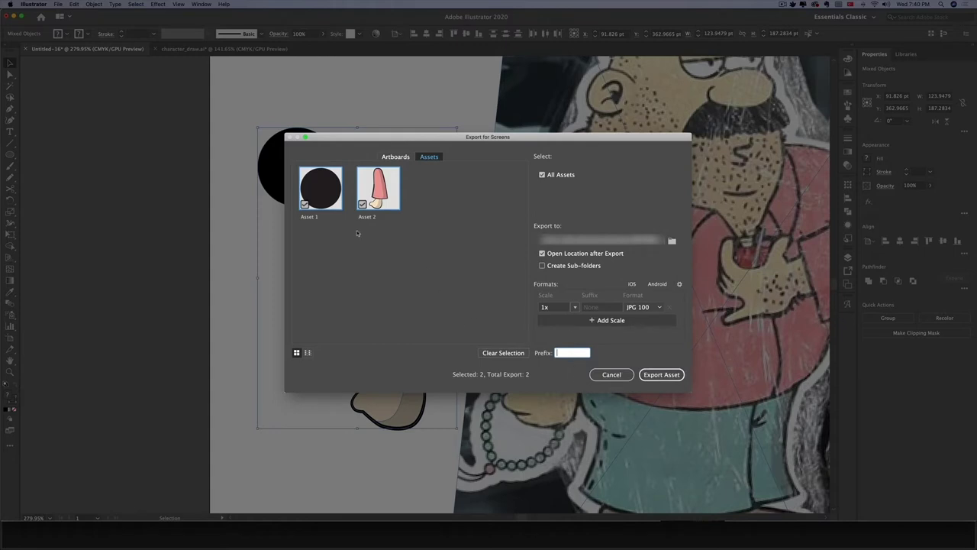
pyautogui.doubleClick(309, 217)
pyautogui.write('asxas')
pyautogui.doubleClick(365, 216)
pyautogui.write('zxczxc')
pyautogui.press('Return')
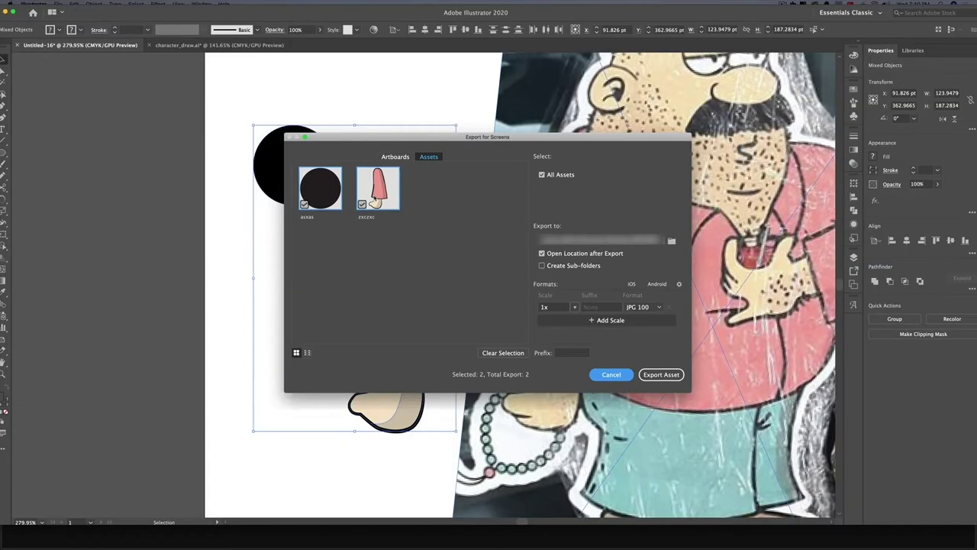
pyautogui.click(611, 374)
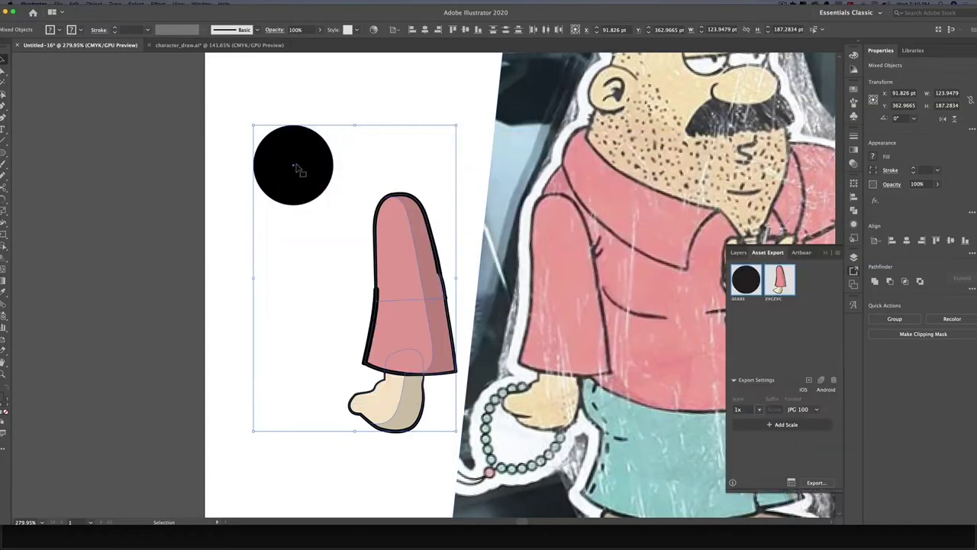
# - Deselect the artwork, switch to Spine and look over the main menu and empty workspace
pyautogui.click(205, 153)
pyautogui.moveTo(264, 131); pyautogui.dragTo(233, 129)
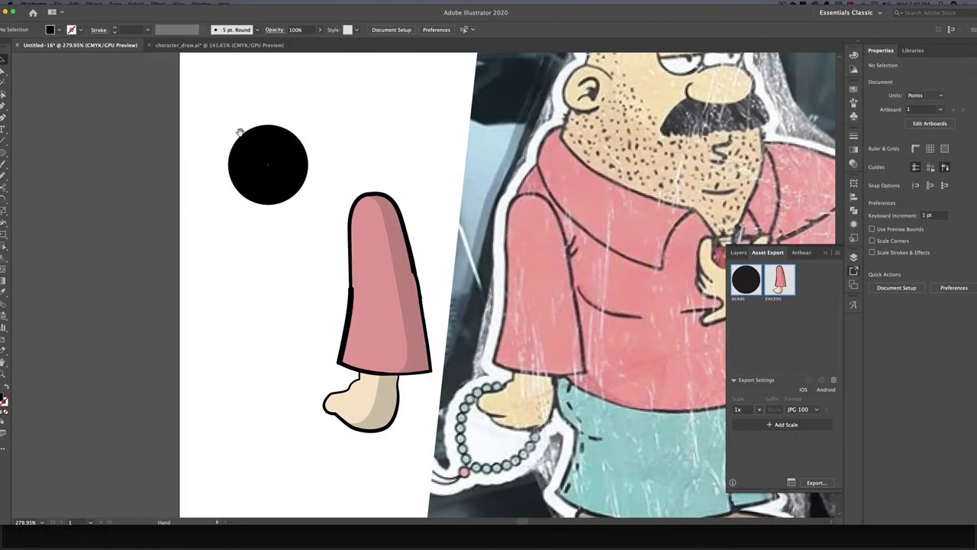
pyautogui.press('super+Tab')
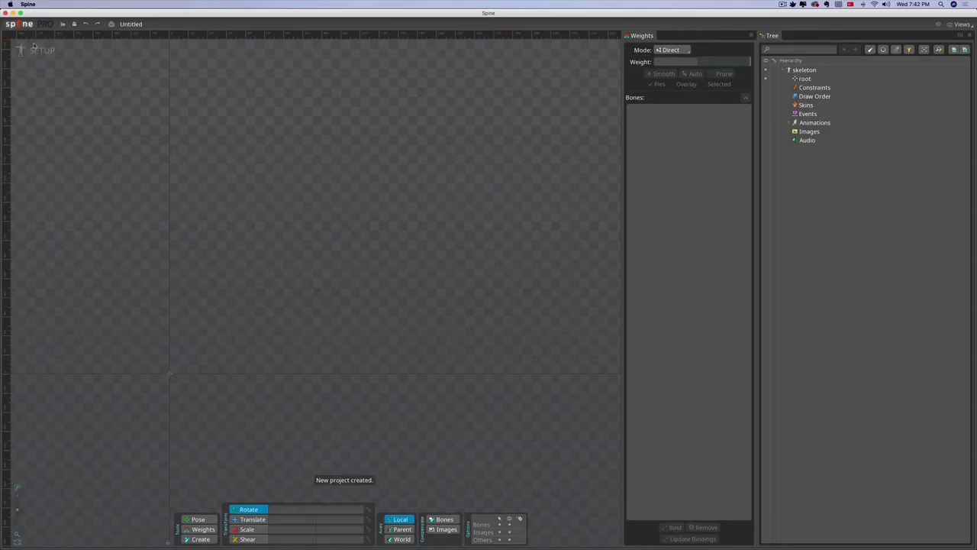
pyautogui.click(26, 24)
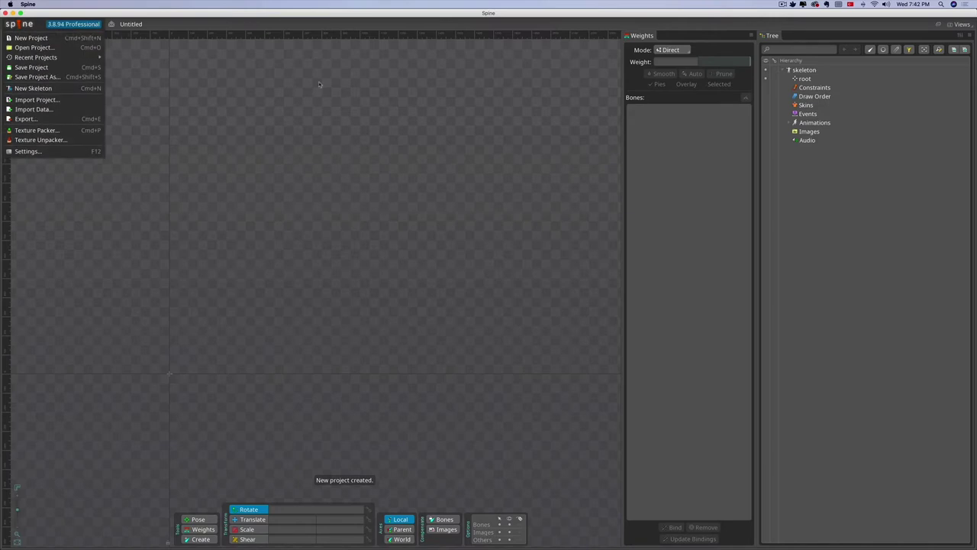
pyautogui.click(27, 23)
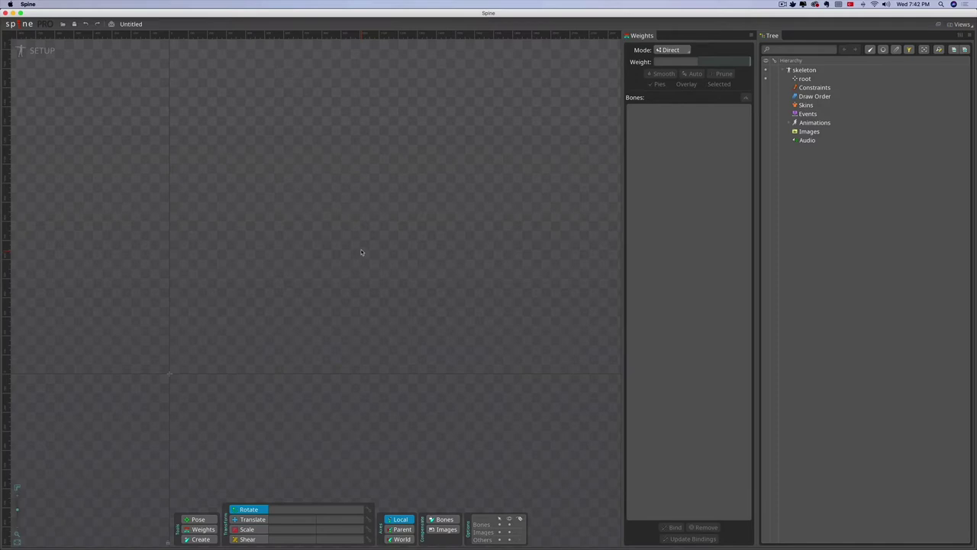
pyautogui.moveTo(338, 261); pyautogui.dragTo(418, 267)
pyautogui.moveTo(352, 281); pyautogui.dragTo(384, 213)
# - Import the character_draw JSON file at scale 1 into a new project, discarding the unsaved changes
pyautogui.click(26, 26)
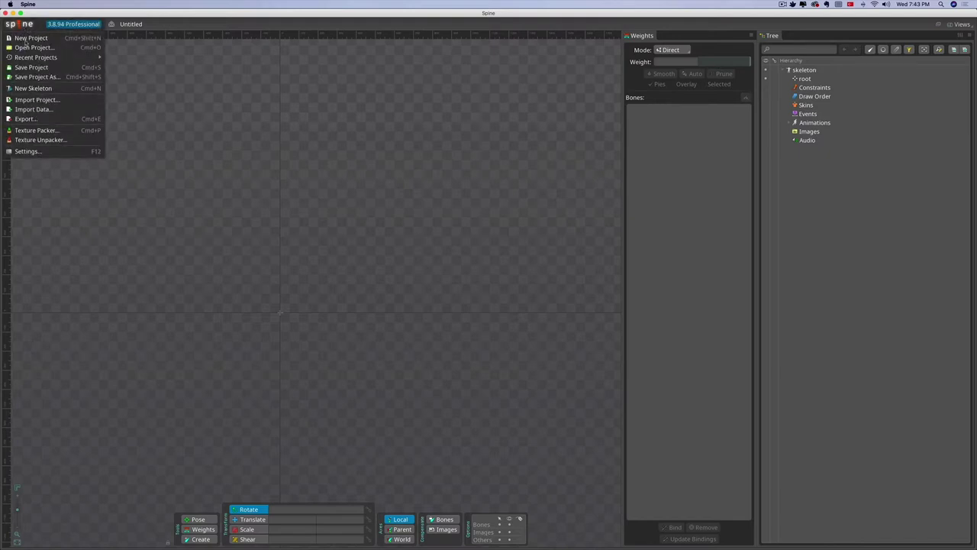
pyautogui.click(31, 109)
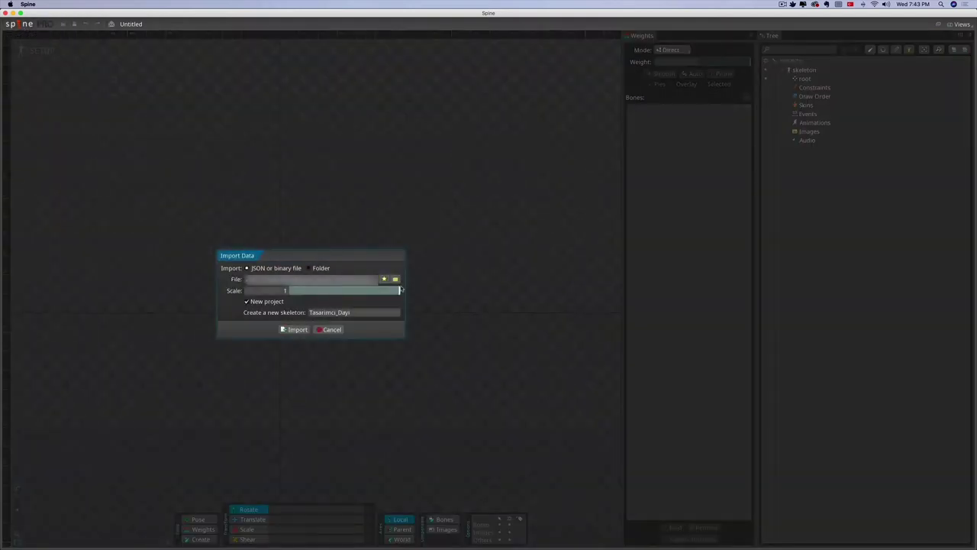
pyautogui.click(394, 279)
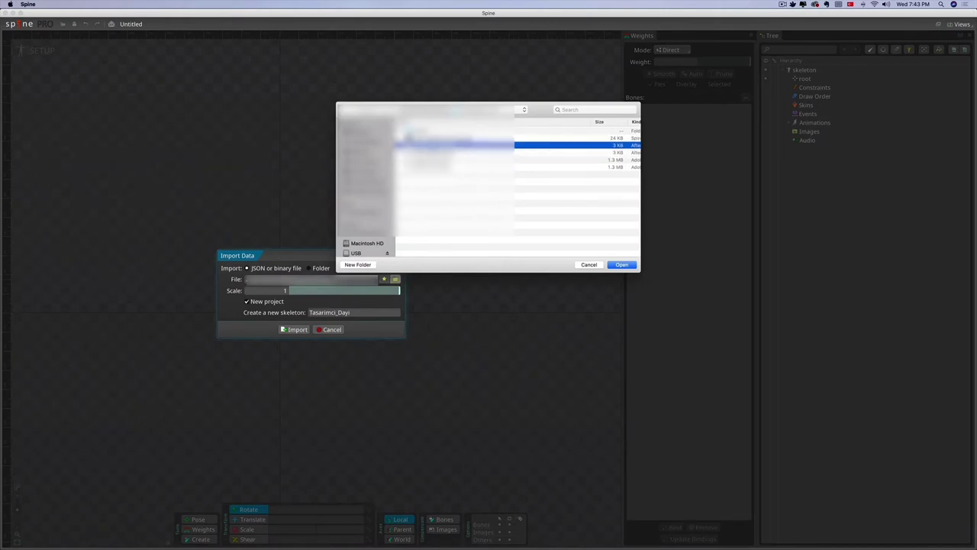
pyautogui.doubleClick(430, 145)
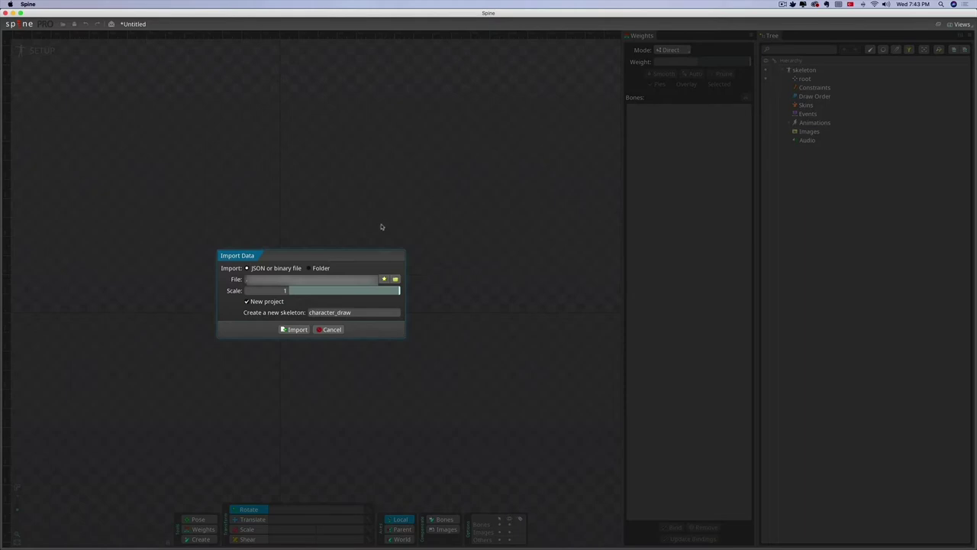
pyautogui.click(294, 329)
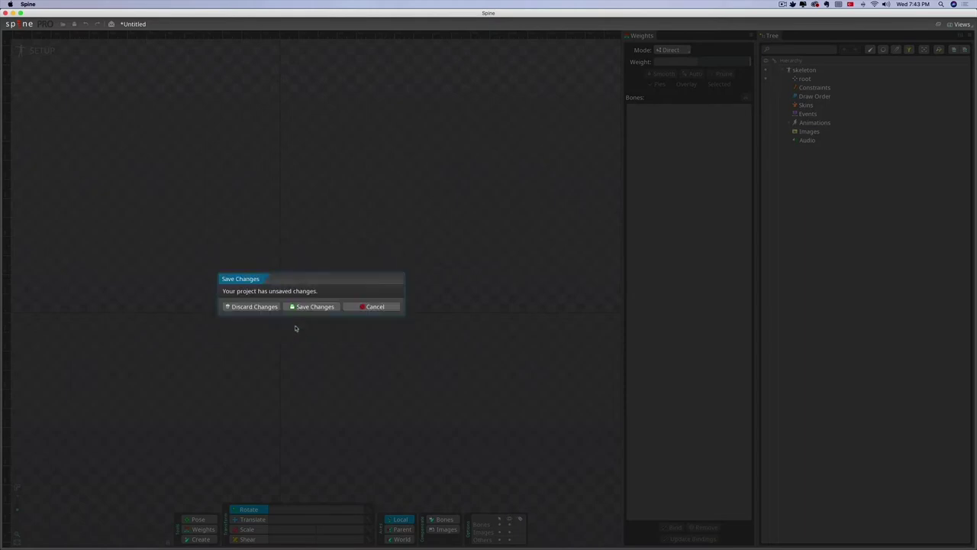
pyautogui.click(255, 309)
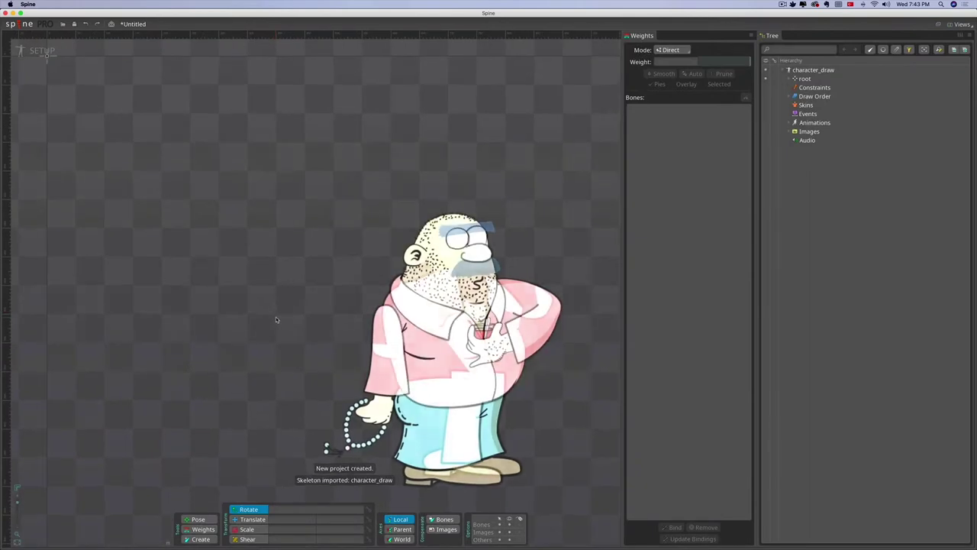
# - Centre the imported character, expand the root bone's slots, and open and cancel the rename of slot Layer_1
pyautogui.moveTo(310, 308); pyautogui.dragTo(198, 251)
pyautogui.moveTo(466, 350); pyautogui.dragTo(453, 327)
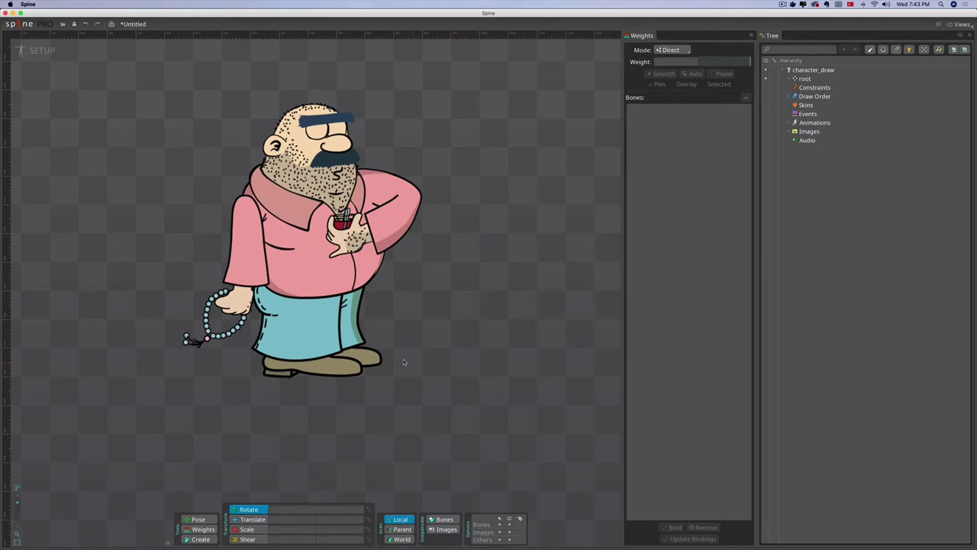
pyautogui.moveTo(411, 343); pyautogui.dragTo(422, 358)
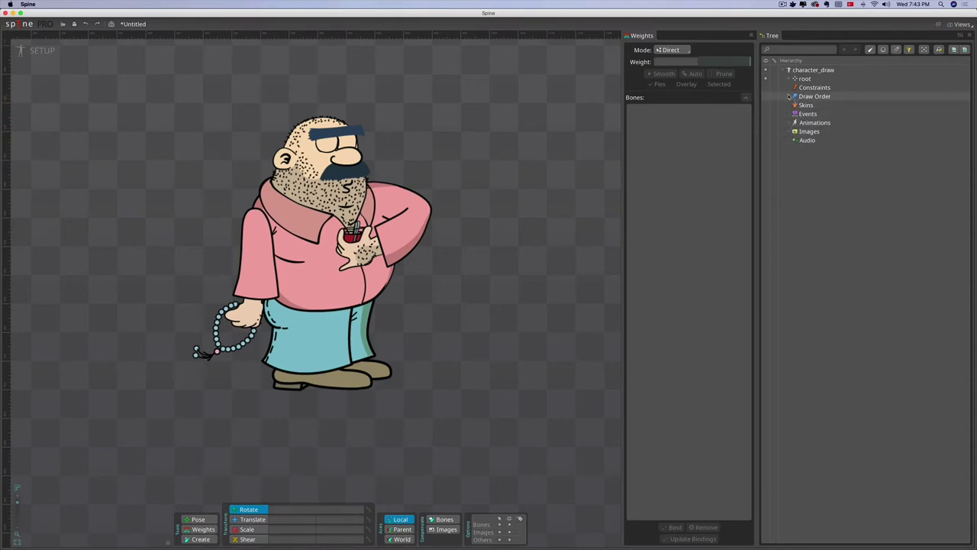
pyautogui.click(791, 80)
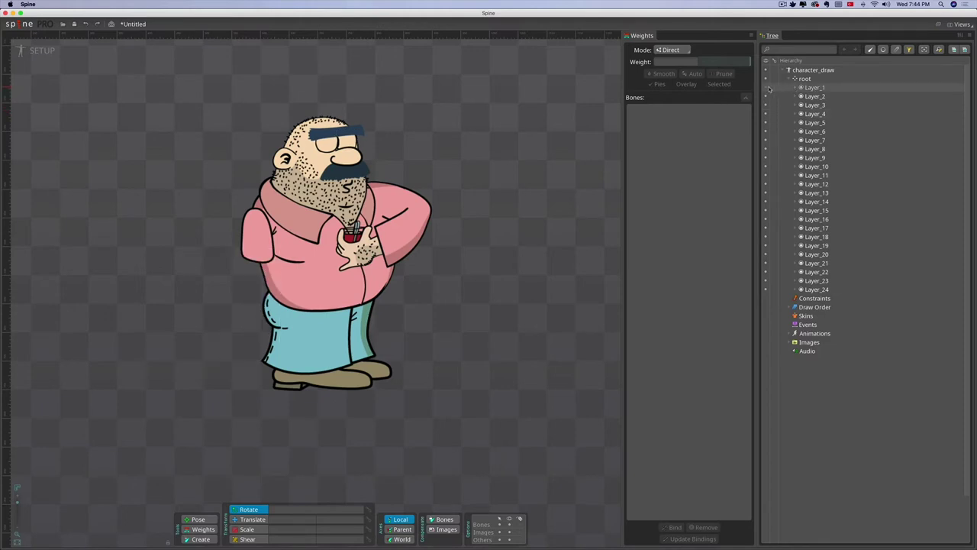
pyautogui.doubleClick(815, 88)
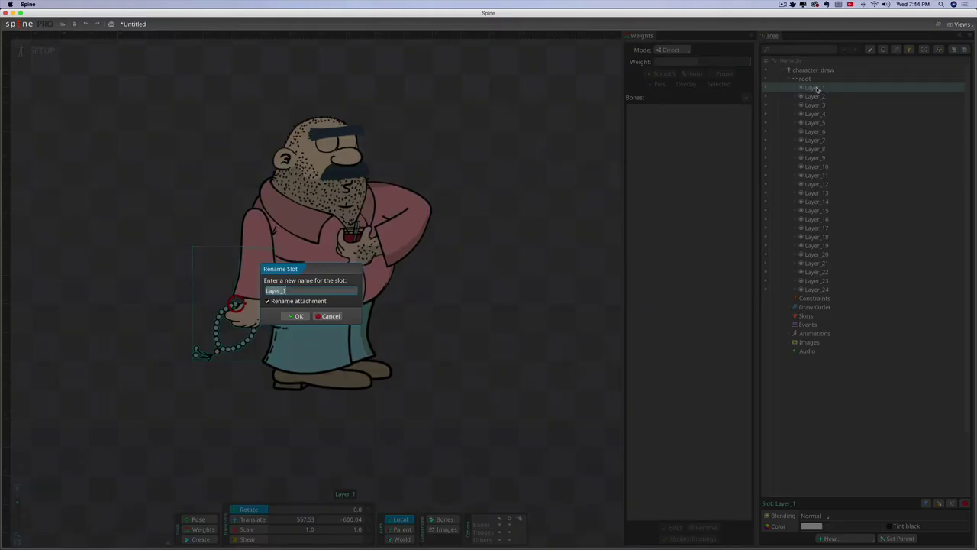
pyautogui.press('Escape')
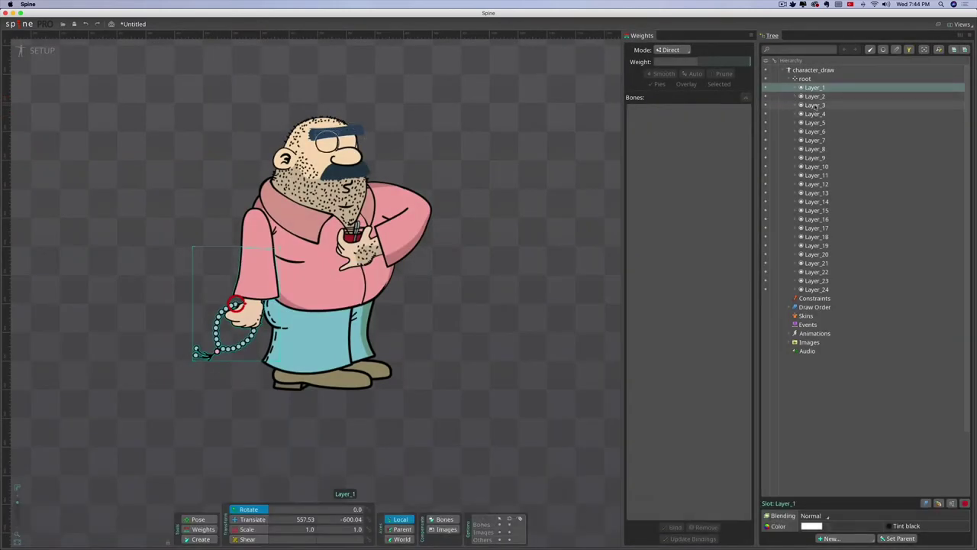
# - Expand slots Layer_3, Layer_4 and Layer_5, and move the Layer_5 attachment into the Layer_3 slot
pyautogui.click(765, 105)
pyautogui.click(766, 106)
pyautogui.click(795, 122)
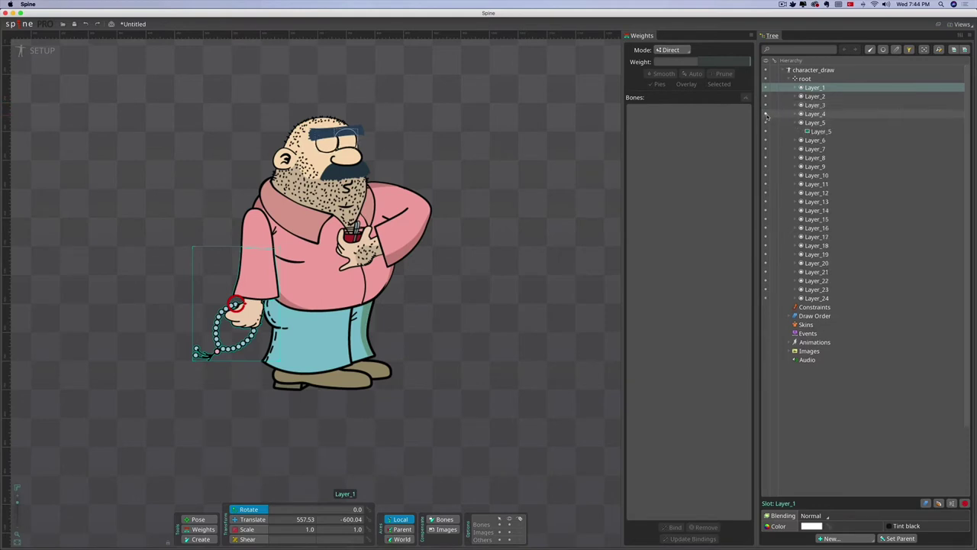
pyautogui.click(794, 113)
pyautogui.click(795, 105)
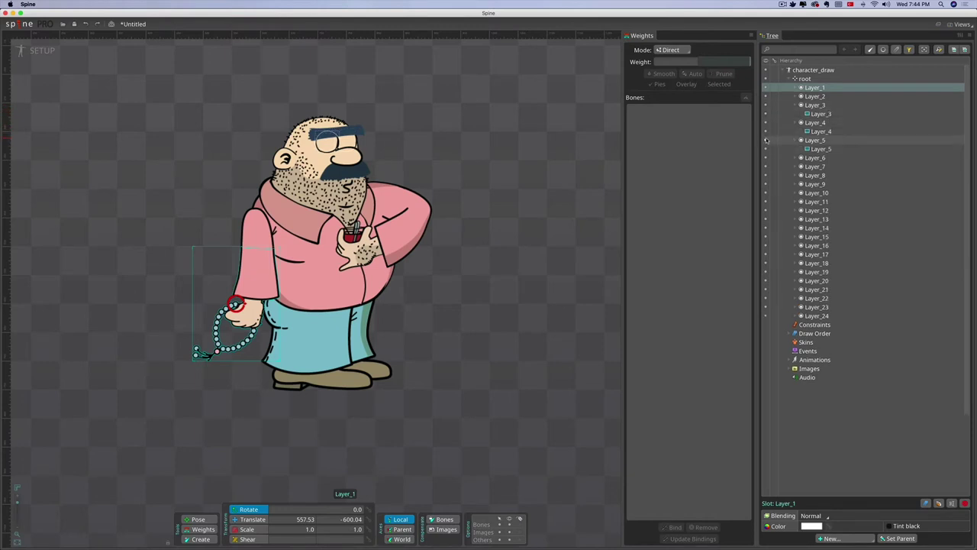
pyautogui.click(810, 141)
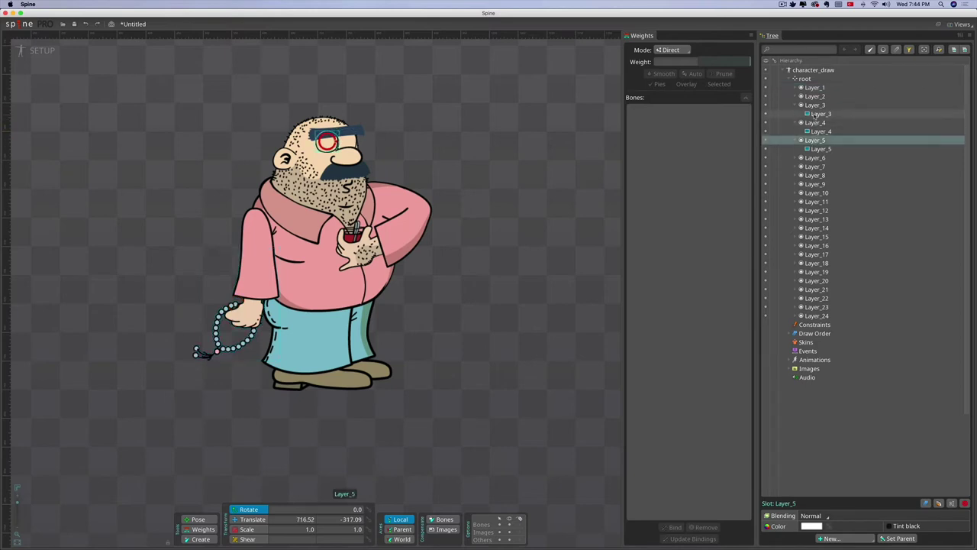
pyautogui.click(813, 106)
pyautogui.moveTo(818, 149); pyautogui.dragTo(815, 108)
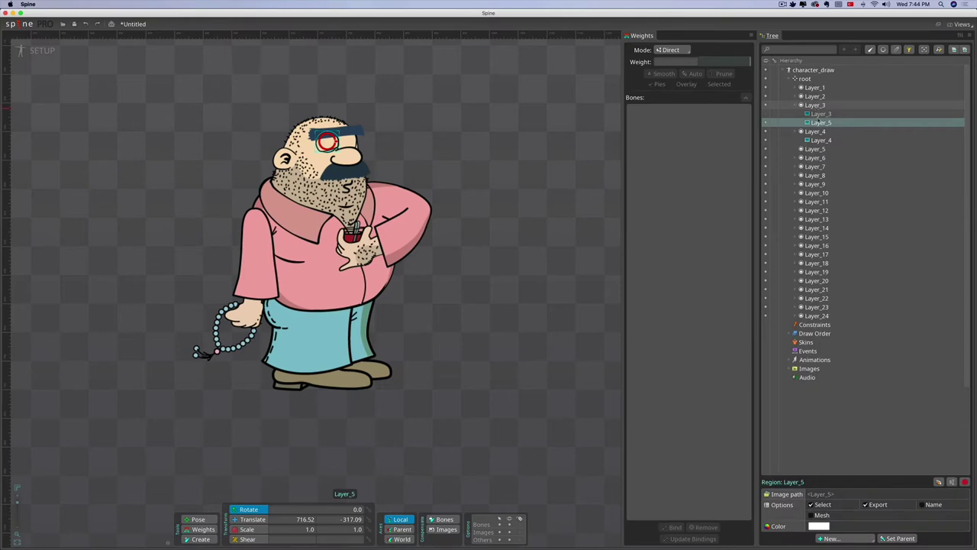
# - Delete the emptied Layer_5 slot
pyautogui.click(815, 149)
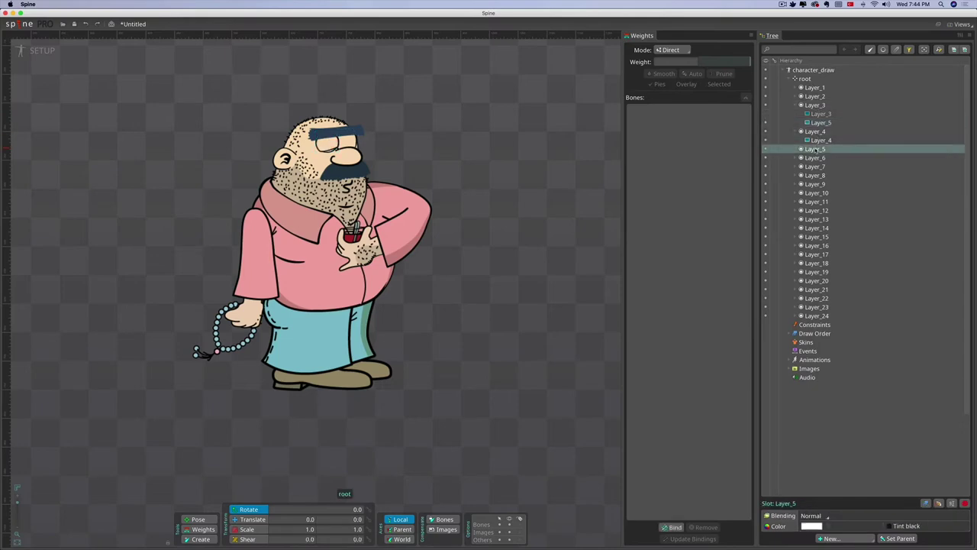
pyautogui.press('BackSpace')
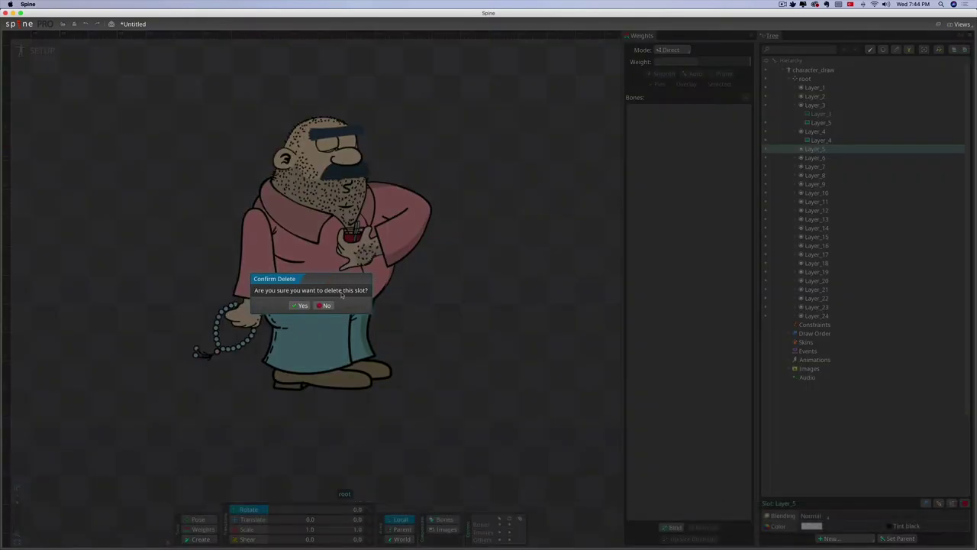
pyautogui.click(299, 305)
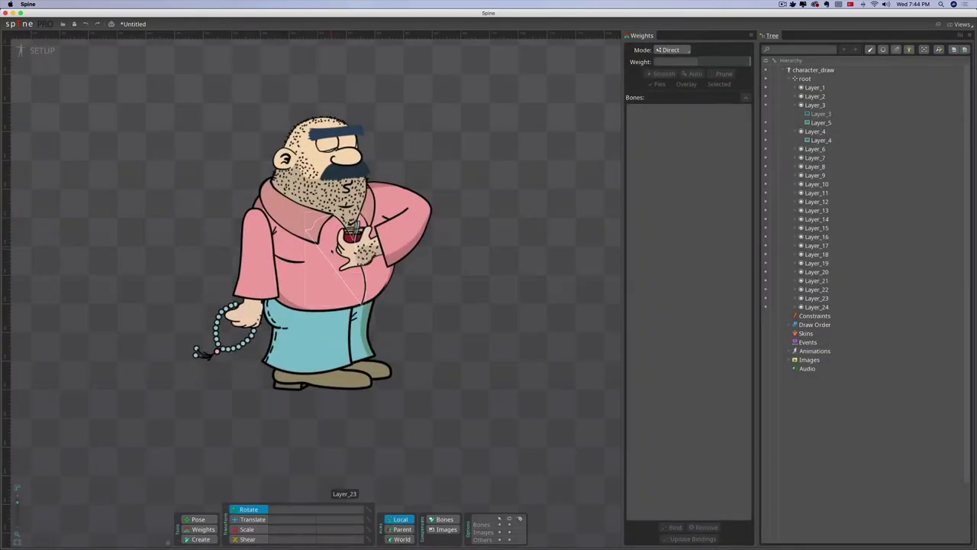
# - Move the Layer_7 attachment into the Layer_3 slot and delete the emptied Layer_7 slot
pyautogui.click(822, 157)
pyautogui.click(795, 159)
pyautogui.moveTo(816, 167); pyautogui.dragTo(816, 107)
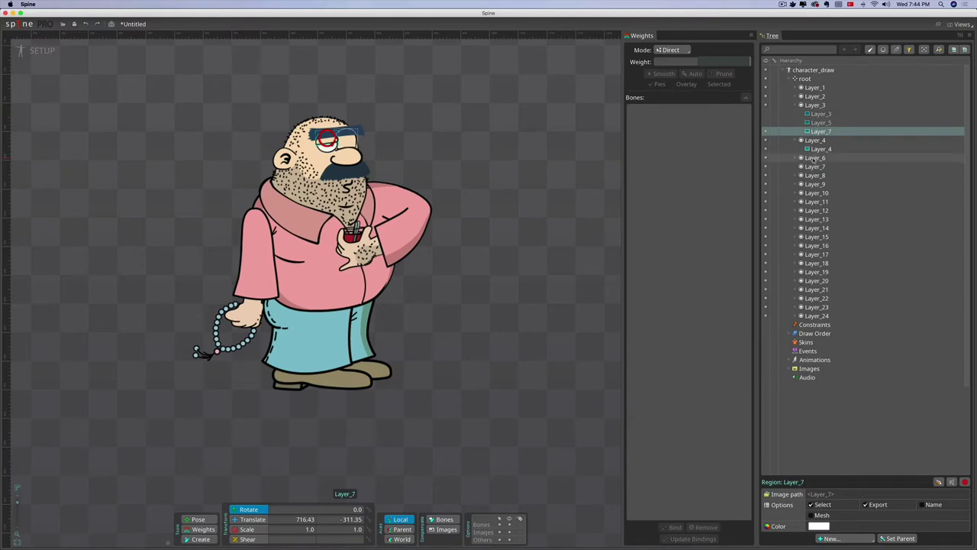
pyautogui.click(813, 158)
pyautogui.click(809, 166)
pyautogui.press('BackSpace')
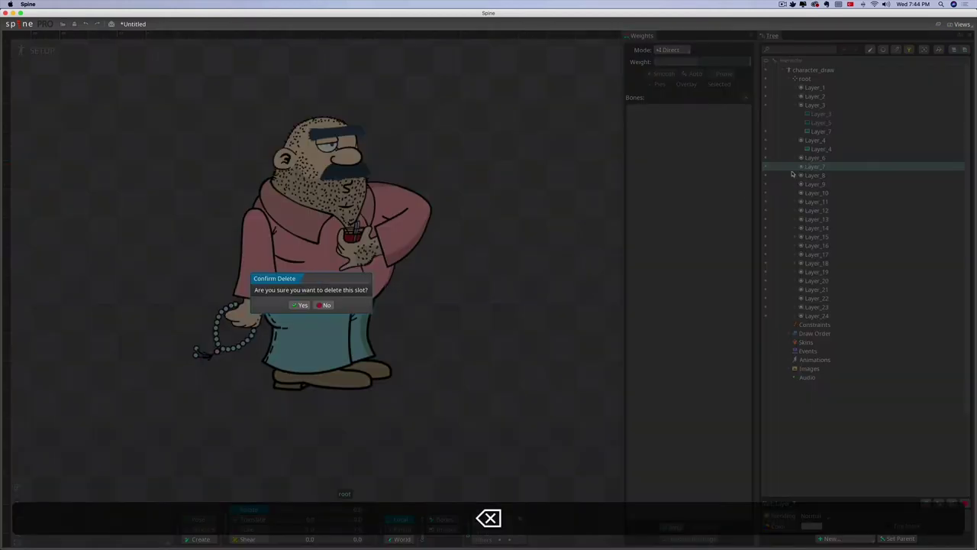
pyautogui.press('Return')
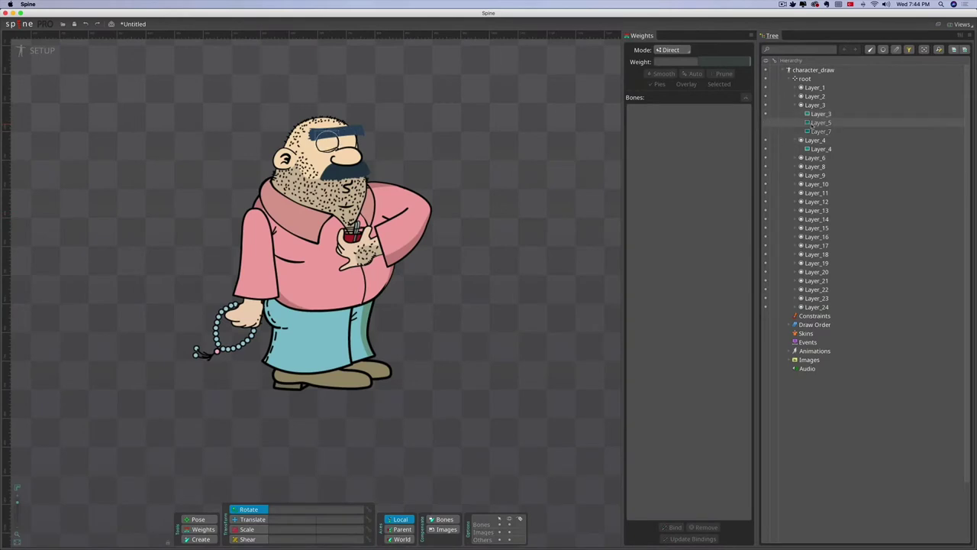
# - Switch between the eye attachments of the Layer_3 slot and make Layer_7 the visible one
pyautogui.click(818, 116)
pyautogui.moveTo(821, 119); pyautogui.dragTo(819, 131)
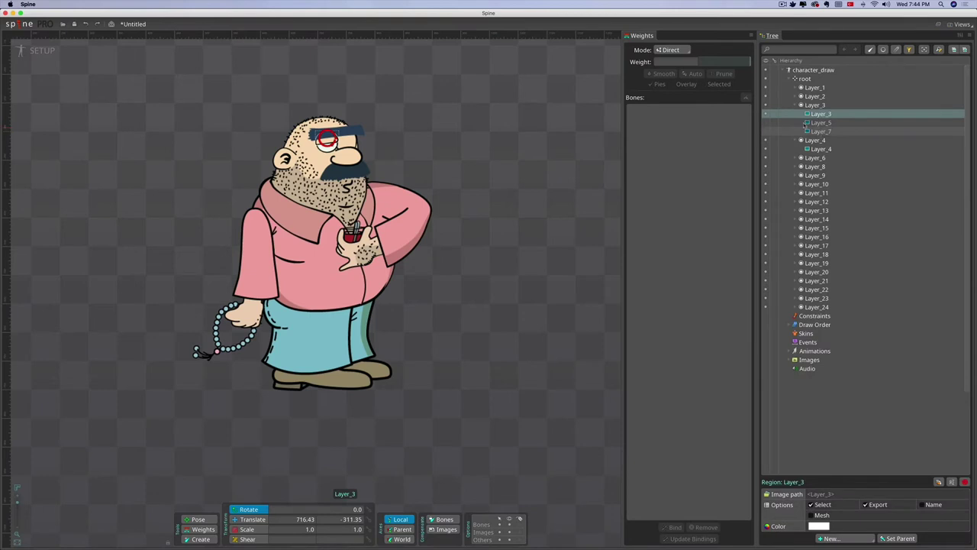
pyautogui.click(767, 131)
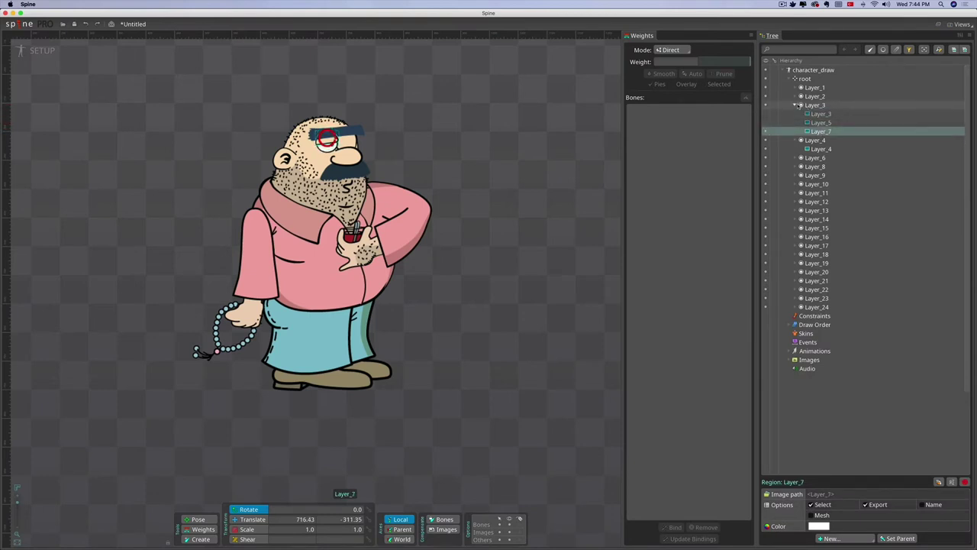
# - Collapse the Layer_3 slot and rename it sag goz
pyautogui.click(794, 104)
pyautogui.doubleClick(814, 106)
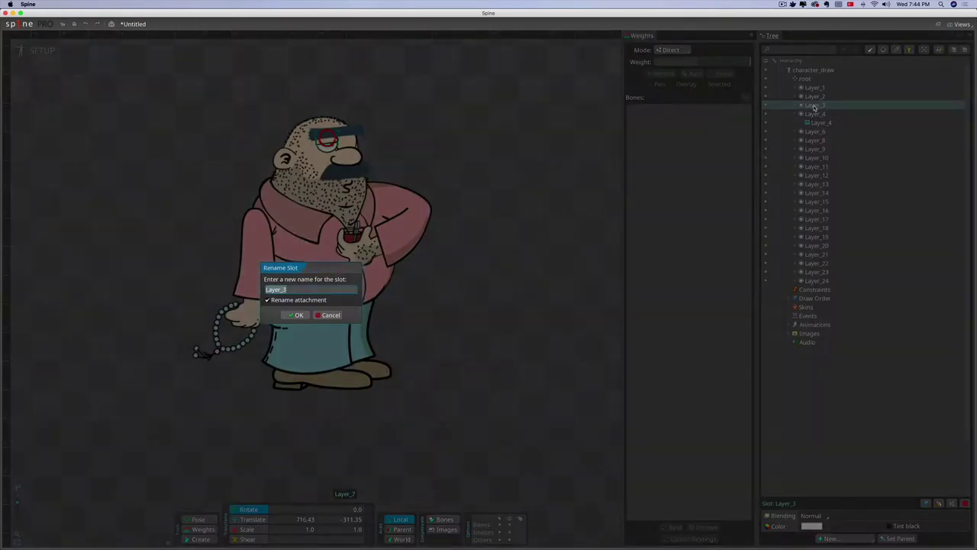
pyautogui.write('sag goz')
pyautogui.press('Return')
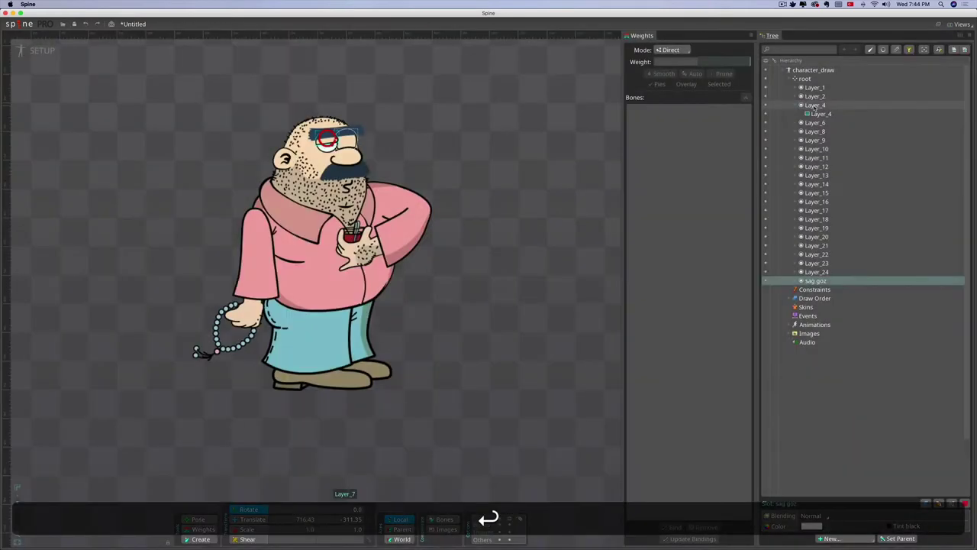
# - Identify the other eye's slots and move the Layer_6 and Layer_8 attachments into the Layer_4 slot
pyautogui.click(795, 106)
pyautogui.click(808, 106)
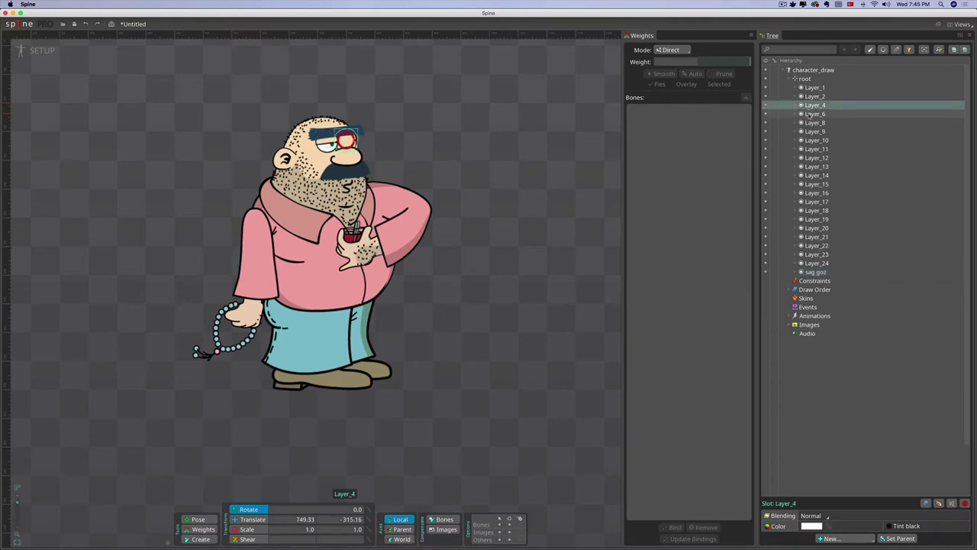
pyautogui.click(812, 115)
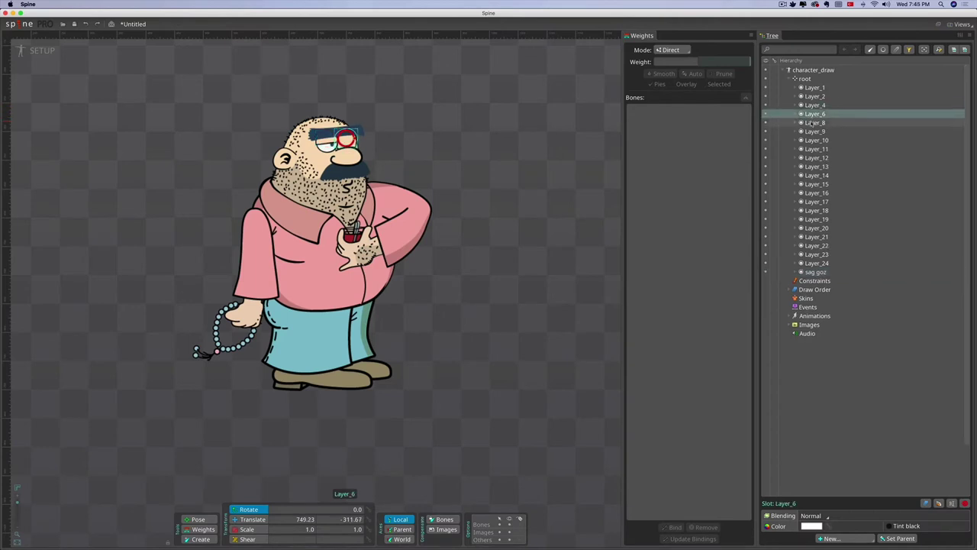
pyautogui.click(812, 123)
pyautogui.click(796, 123)
pyautogui.click(796, 114)
pyautogui.click(796, 105)
pyautogui.moveTo(815, 131); pyautogui.dragTo(811, 105)
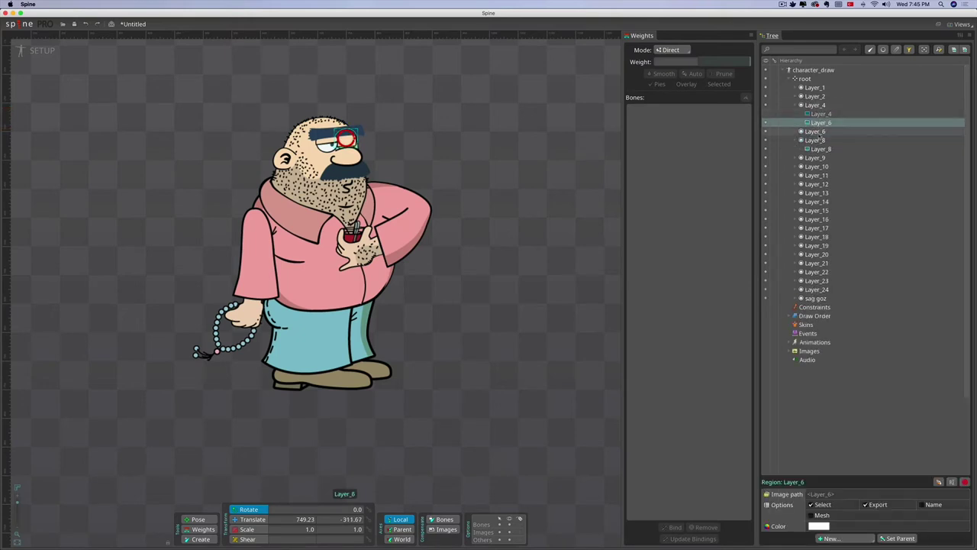
pyautogui.moveTo(816, 149); pyautogui.dragTo(811, 106)
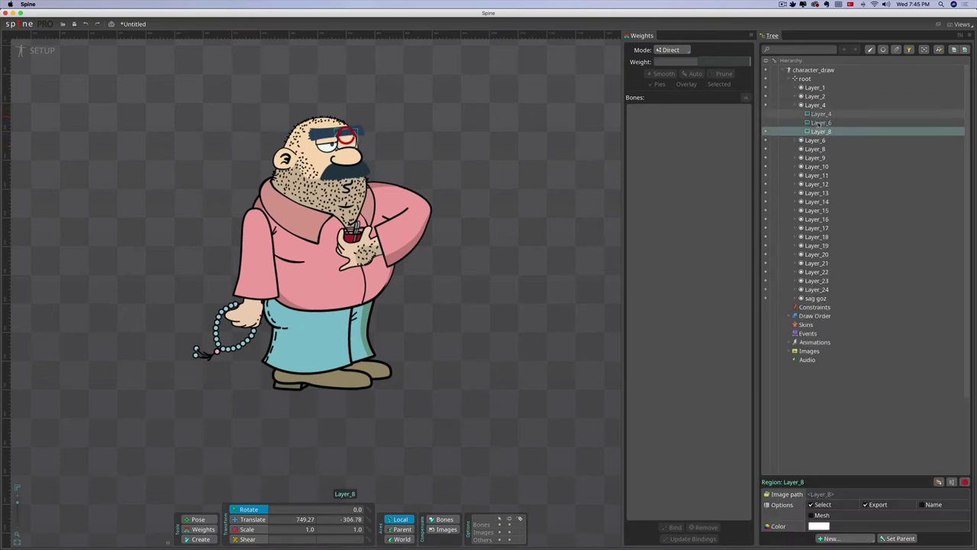
# - Delete the emptied Layer_6 and Layer_8 slots together
pyautogui.click(814, 140)
pyautogui.keyDown('shift'); pyautogui.click(815, 149); pyautogui.keyUp('shift')
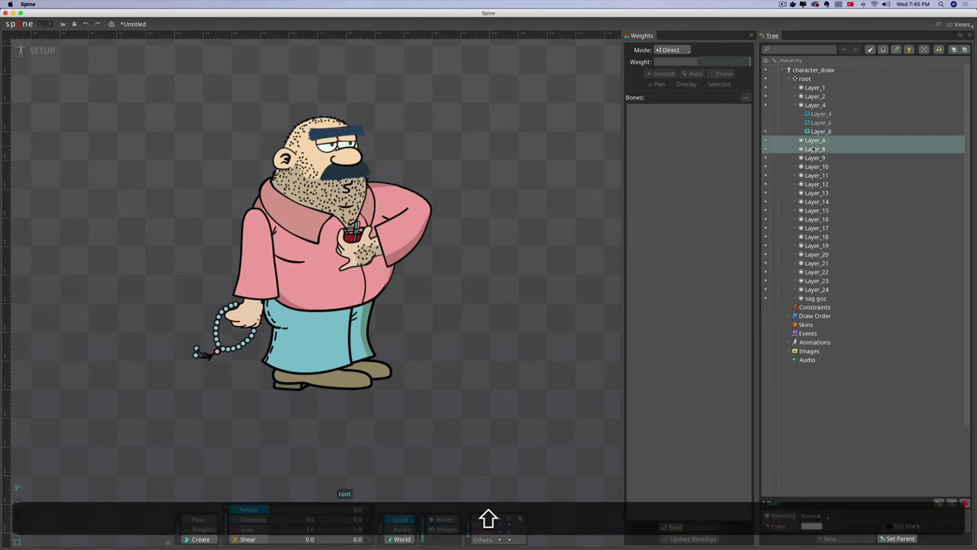
pyautogui.hotkey('shift', 'BackSpace')
pyautogui.press('Return')
# - Rename the Layer_4 slot, including its attachment, to sol_goz and collapse it
pyautogui.click(815, 105)
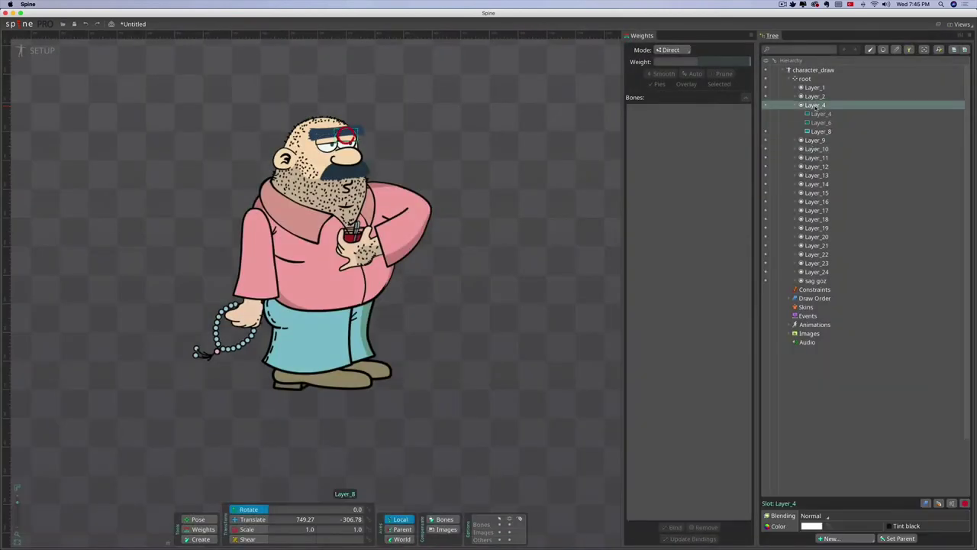
pyautogui.doubleClick(816, 106)
pyautogui.write('so')
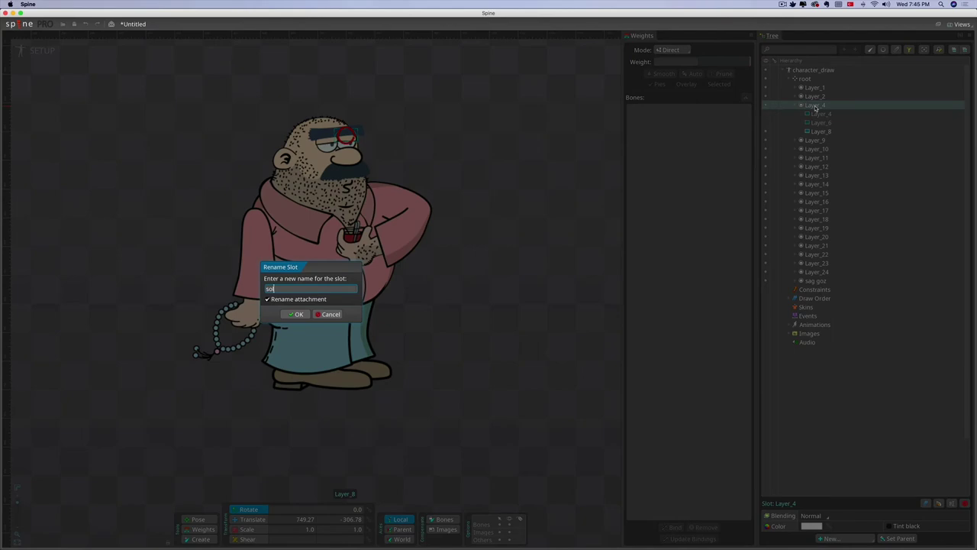
pyautogui.write('l_goz')
pyautogui.press('Return')
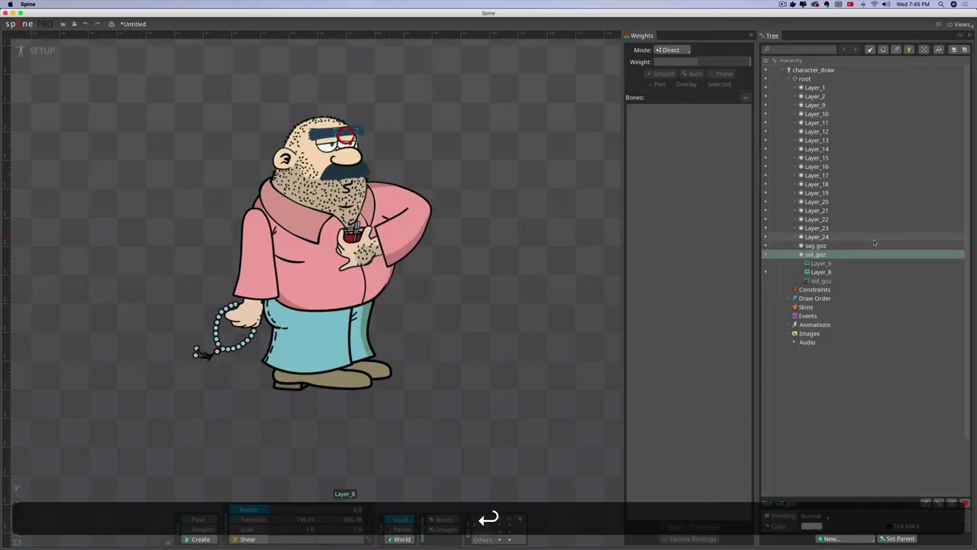
pyautogui.click(796, 255)
# - Rename the sag goz slot to sag_goz
pyautogui.click(815, 245)
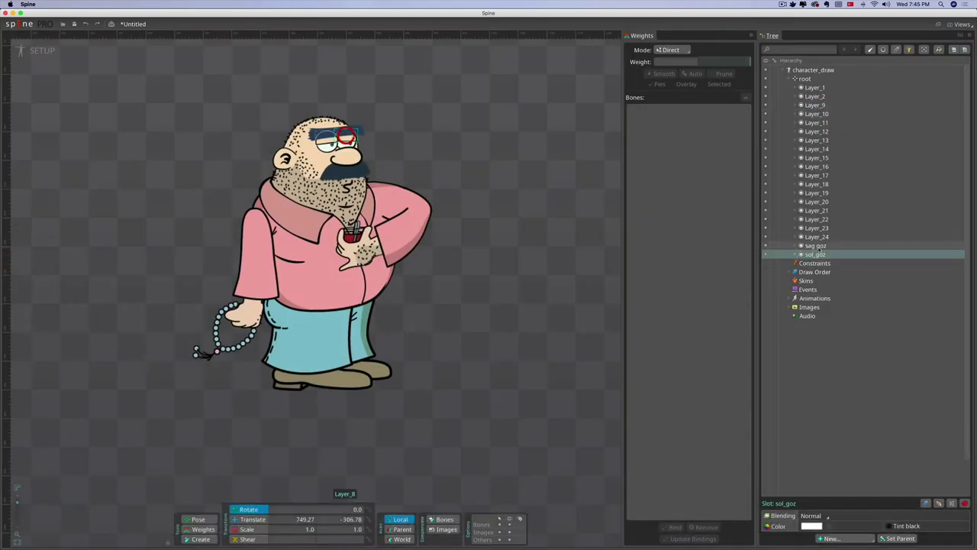
pyautogui.doubleClick(815, 245)
pyautogui.click(277, 288)
pyautogui.press('BackSpace')
pyautogui.write('_')
pyautogui.press('Return')
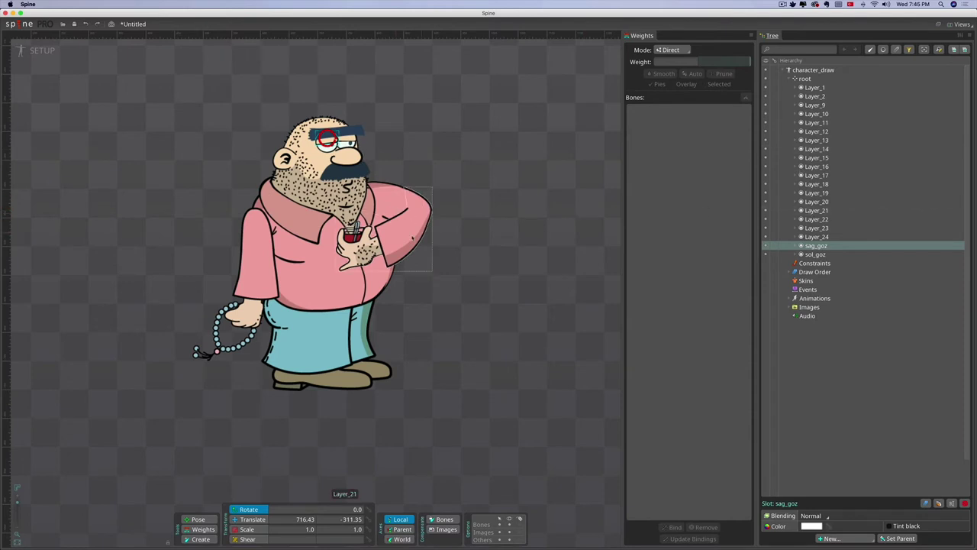
# - Select the bent arm, the hanging sleeve and the bead-holding hand in the viewport to check they are separate parts
pyautogui.click(384, 229)
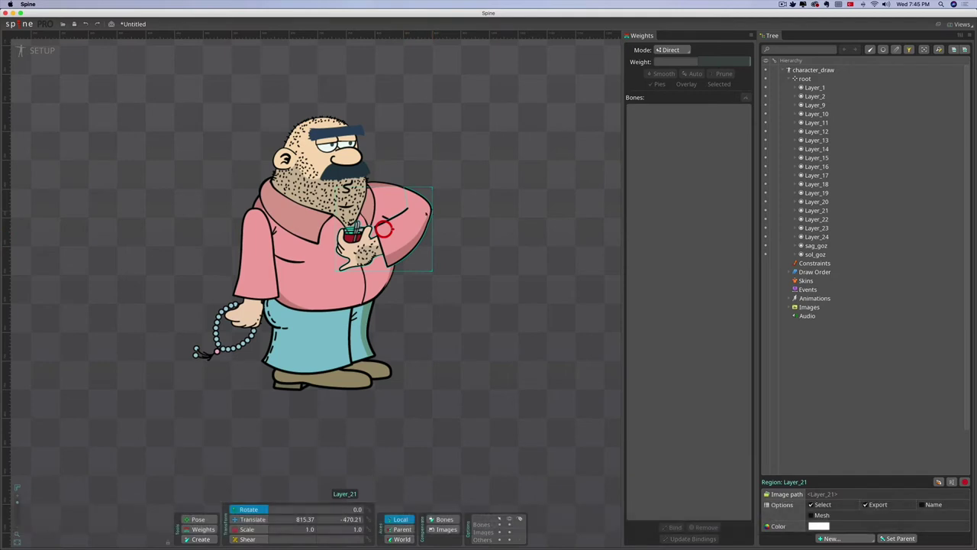
pyautogui.click(256, 233)
pyautogui.click(234, 305)
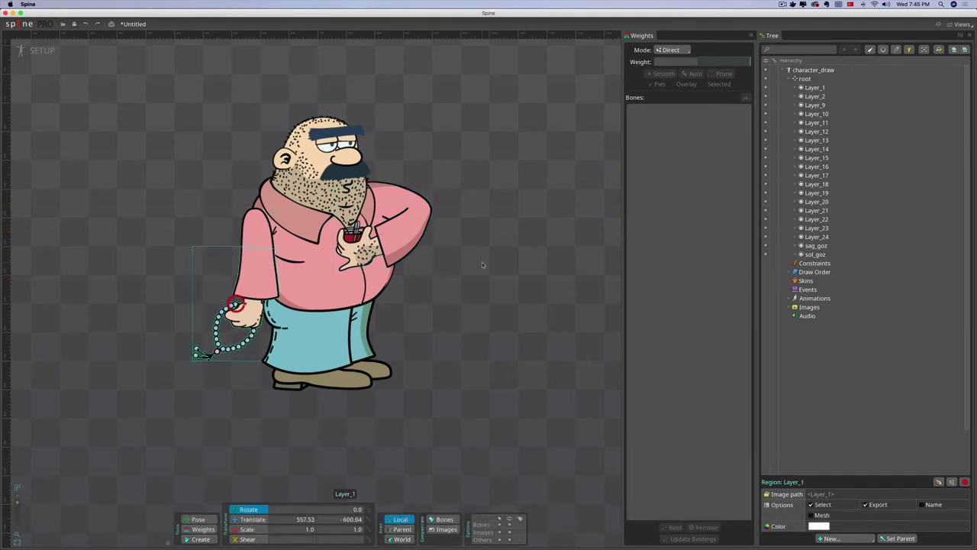
pyautogui.moveTo(468, 270); pyautogui.dragTo(527, 249)
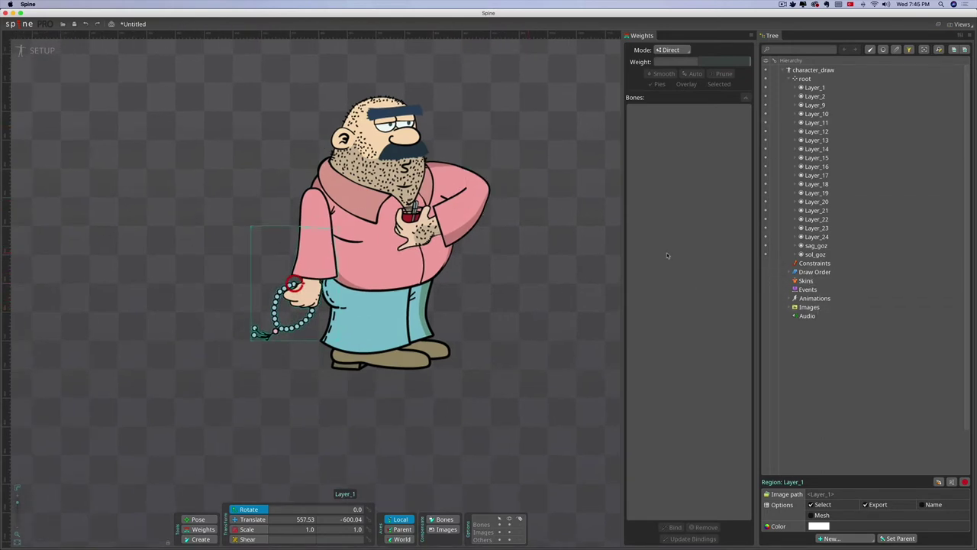
# - Review the slots listed under Draw Order, and collapse both Draw Order and the root bone
pyautogui.click(789, 272)
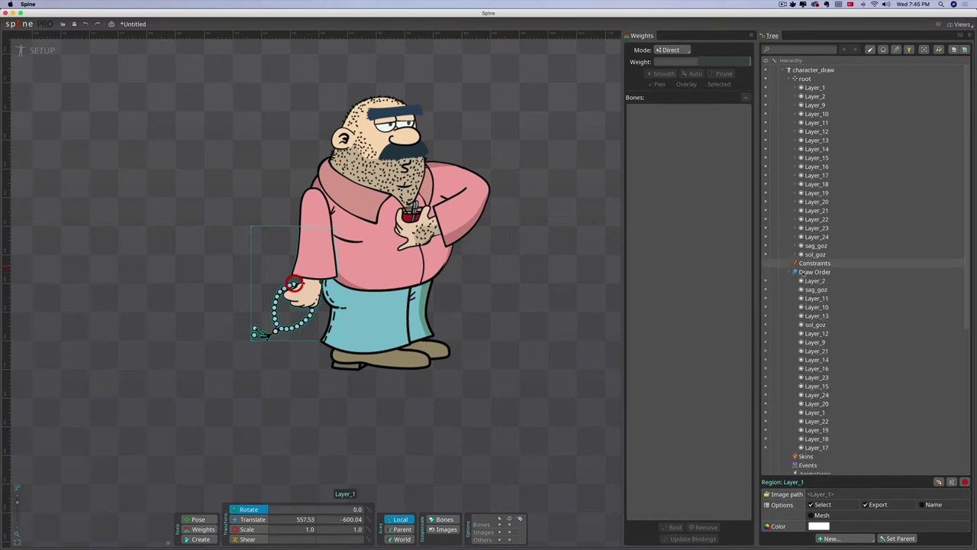
pyautogui.click(788, 272)
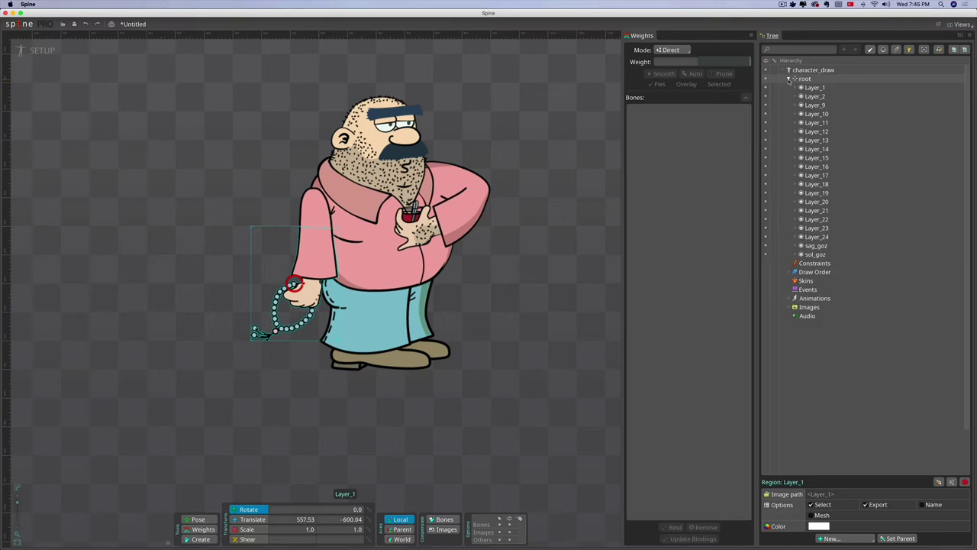
pyautogui.click(789, 79)
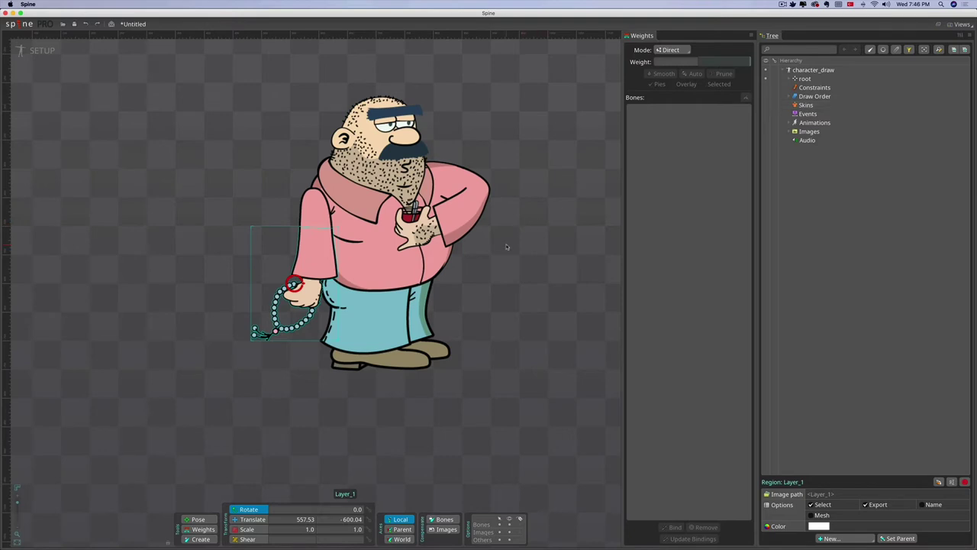
pyautogui.moveTo(507, 246); pyautogui.dragTo(524, 234)
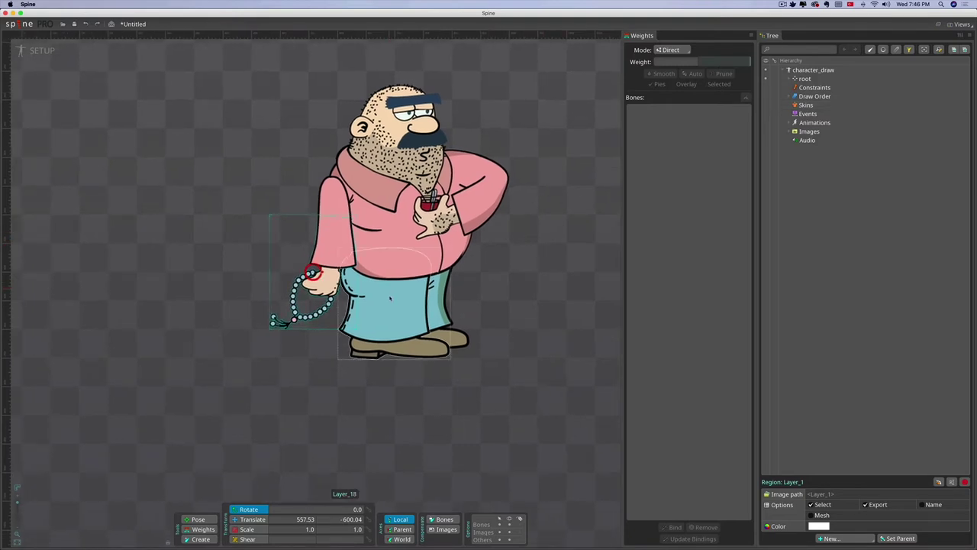
pyautogui.scroll(3, 411, 315)
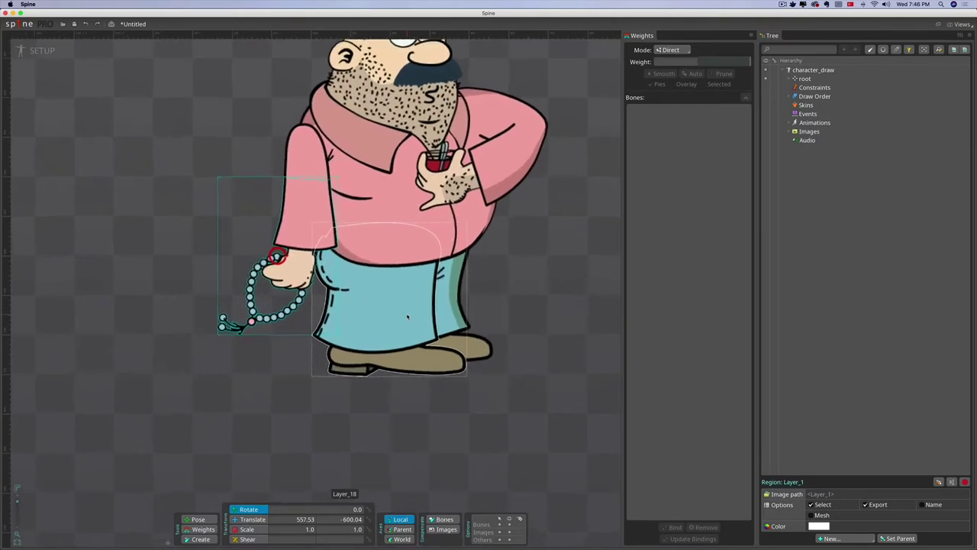
pyautogui.scroll(3, 407, 315)
pyautogui.scroll(-2, 221, 190)
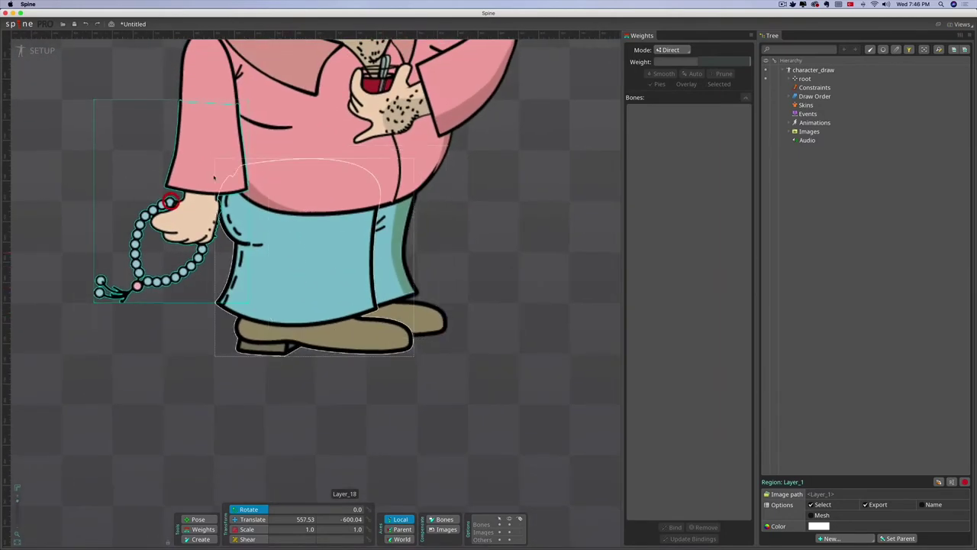
pyautogui.click(39, 53)
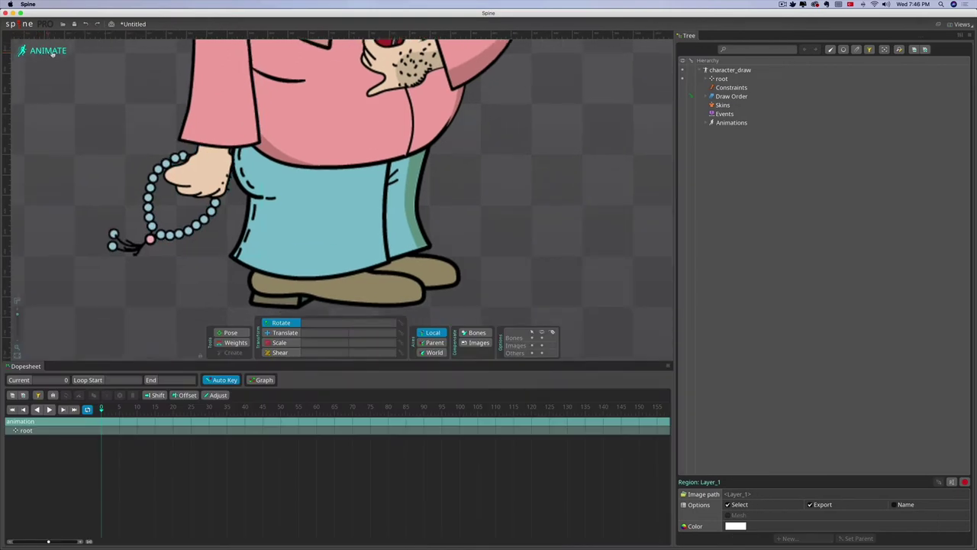
pyautogui.click(54, 55)
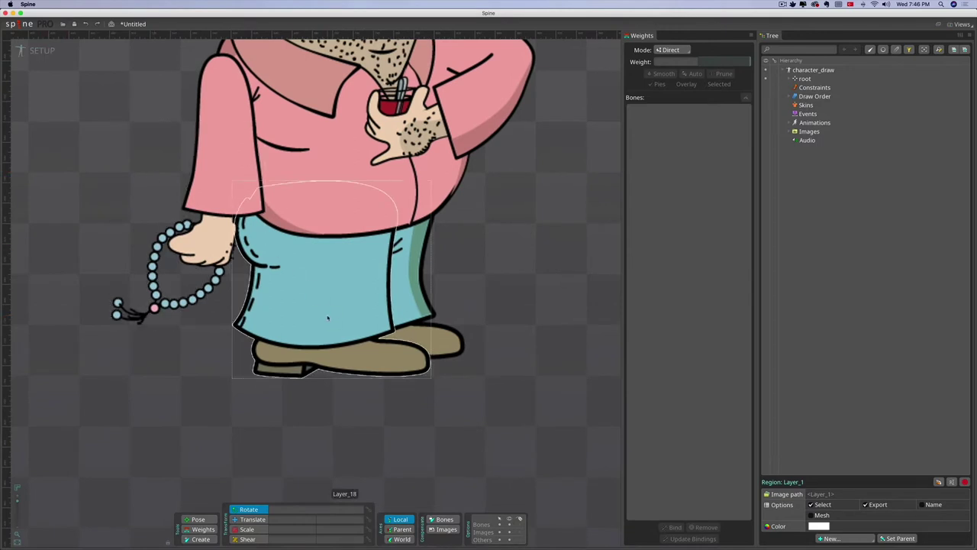
# - Select all character parts and move them together so the feet rest on the root bone's origin
pyautogui.click(200, 539)
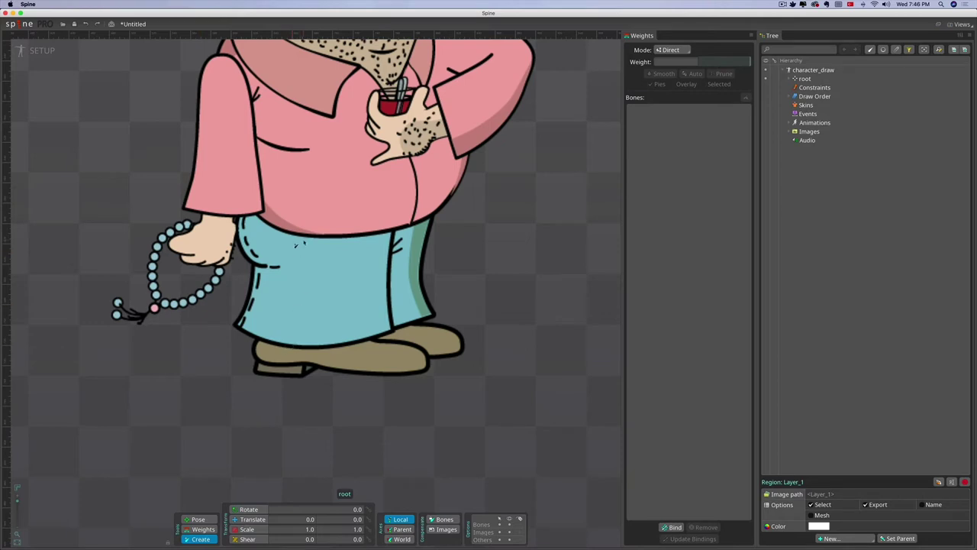
pyautogui.scroll(-5, 487, 203)
pyautogui.scroll(2, 329, 209)
pyautogui.moveTo(489, 203); pyautogui.dragTo(593, 222)
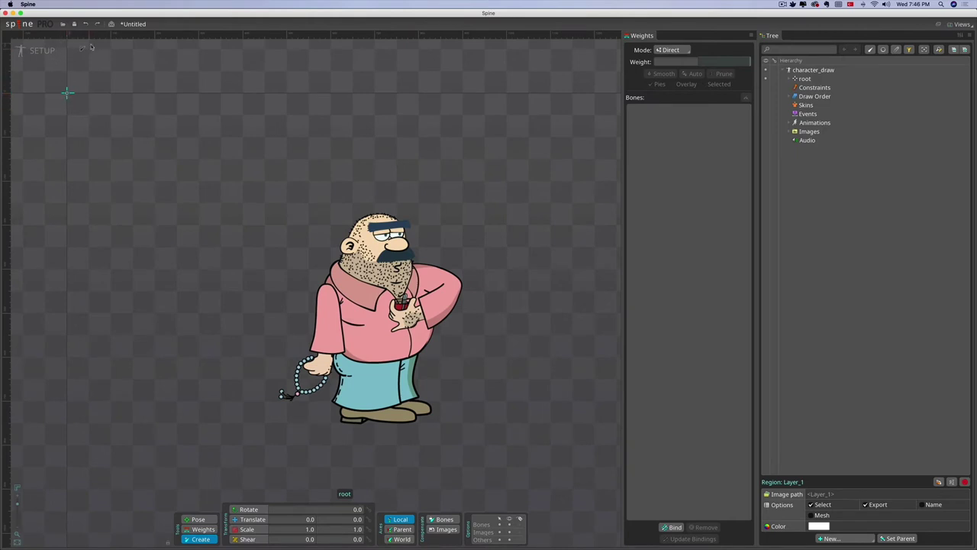
pyautogui.press('Escape')
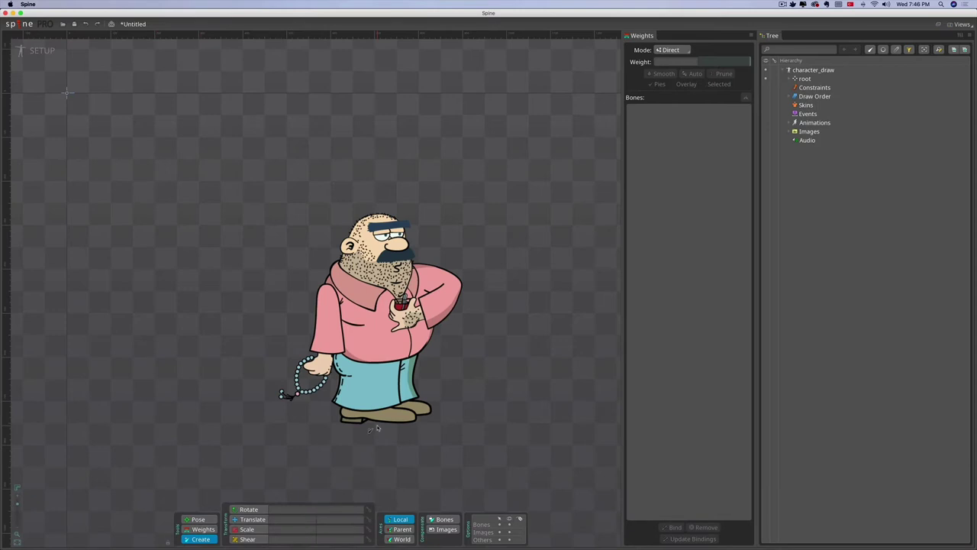
pyautogui.click(250, 519)
pyautogui.moveTo(470, 461); pyautogui.dragTo(261, 185)
pyautogui.moveTo(380, 410); pyautogui.dragTo(71, 78)
pyautogui.moveTo(155, 157); pyautogui.dragTo(416, 453)
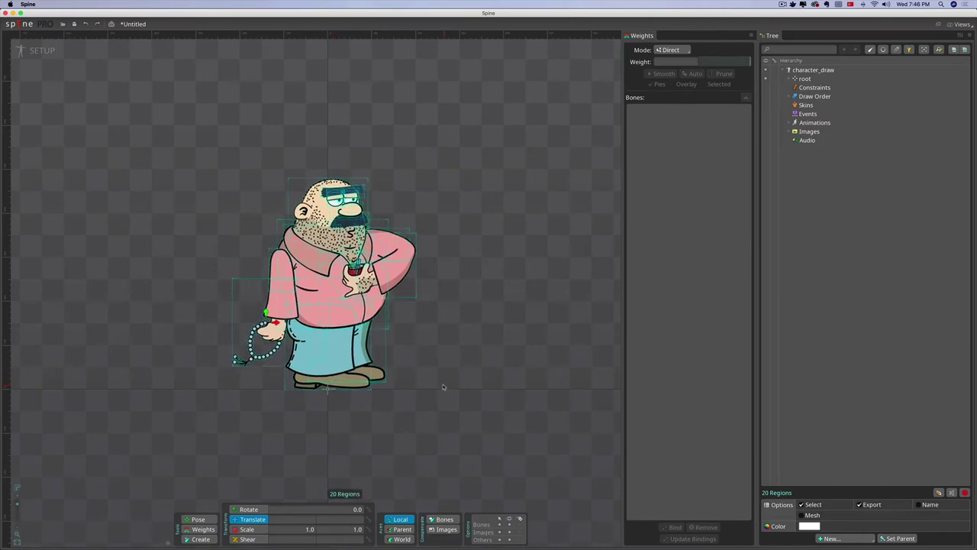
# - Create a zero-length bone on the lower belly, just above the trousers, as the hip joint
pyautogui.click(199, 539)
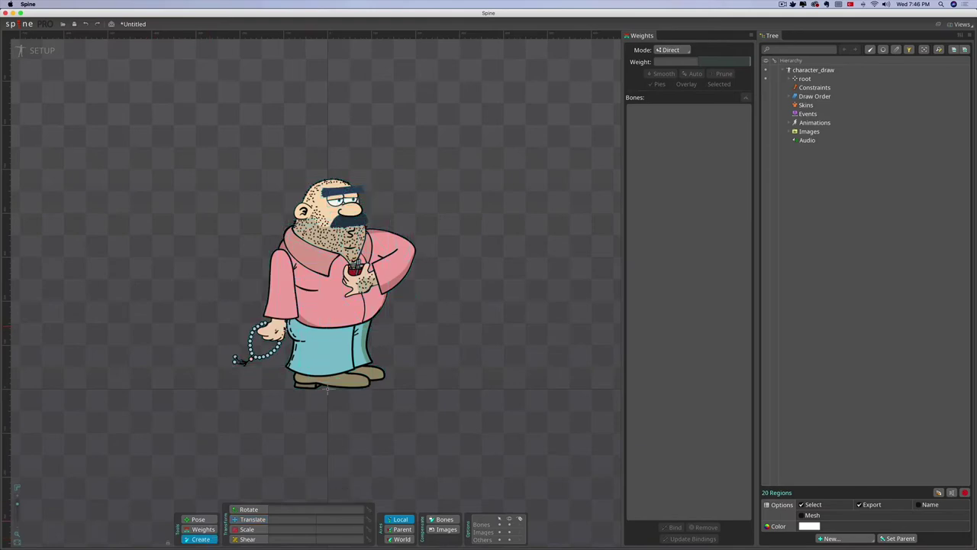
pyautogui.scroll(5, 286, 327)
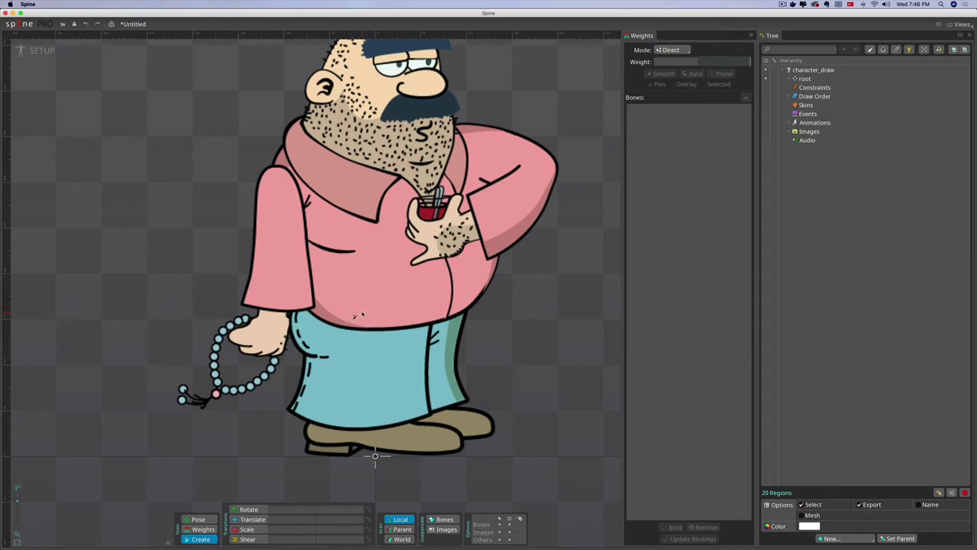
pyautogui.moveTo(354, 310); pyautogui.dragTo(395, 368)
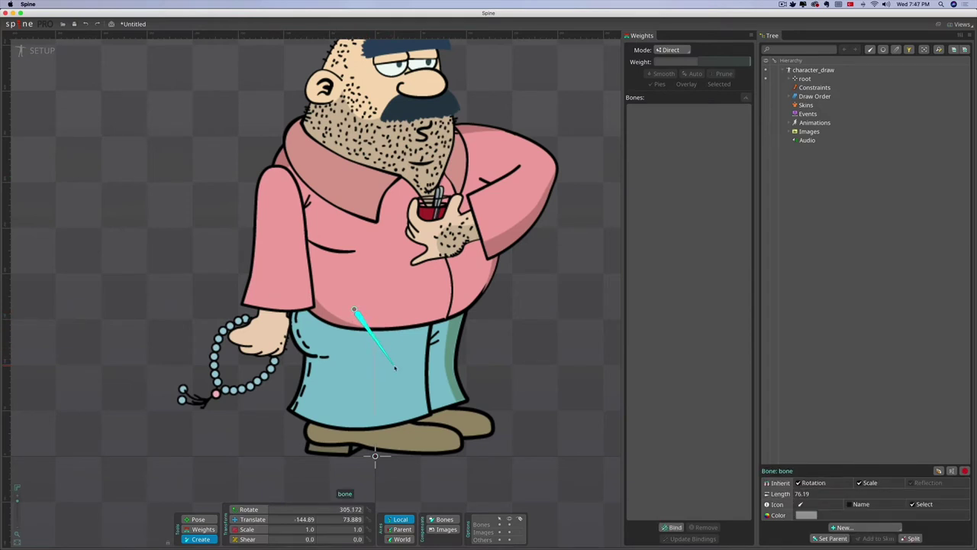
pyautogui.press('super+z')
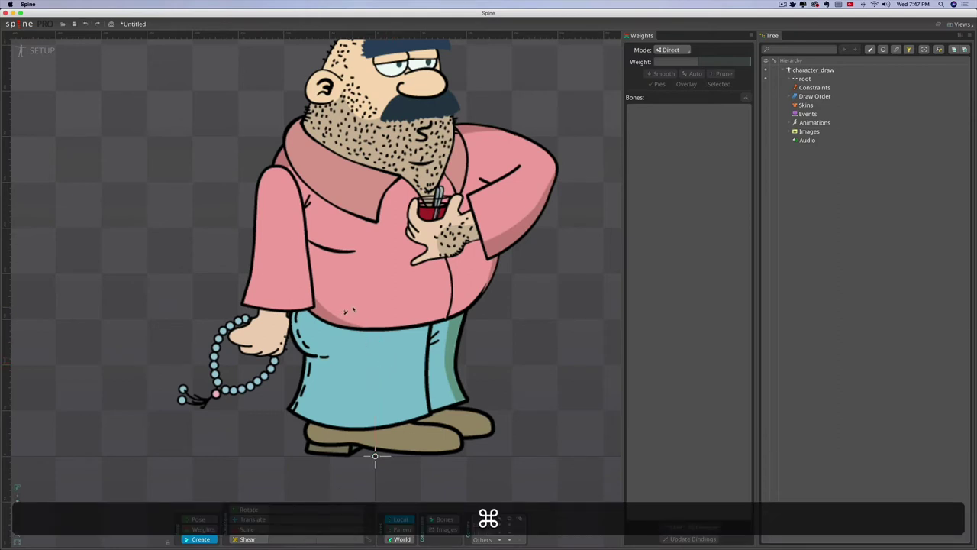
pyautogui.click(353, 308)
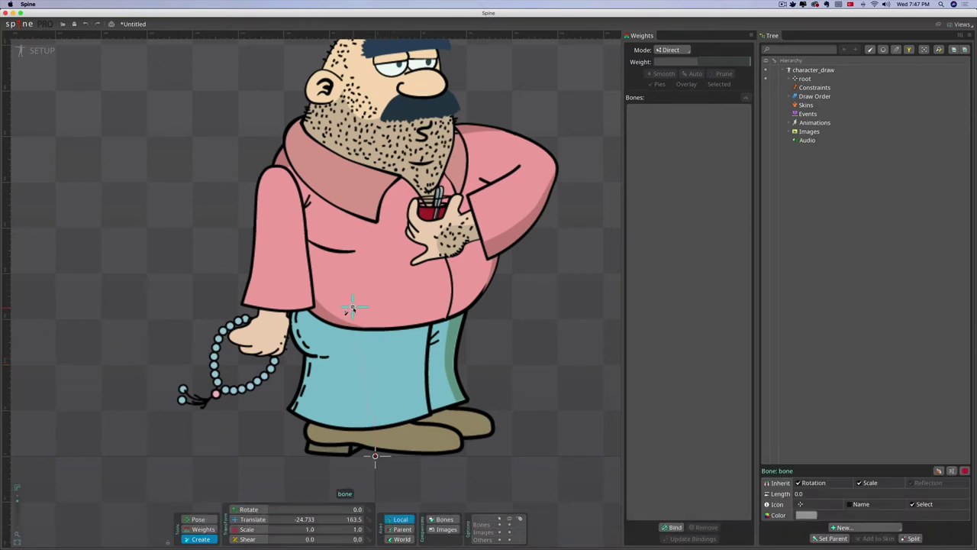
# - Draw a three-bone leg chain from the hip bone to knee, ankle and toe, attaching the Layer_18 leg image to the thigh bone
pyautogui.press('alt+super')
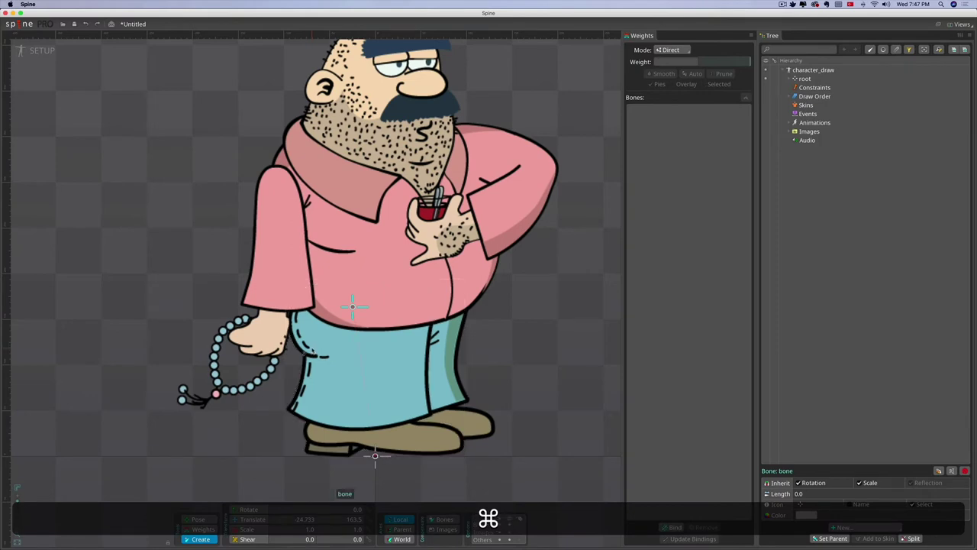
pyautogui.press('super')
pyautogui.keyDown('super'); pyautogui.click(352, 307); pyautogui.keyUp('super')
pyautogui.keyDown('super'); pyautogui.click(352, 307); pyautogui.keyUp('super')
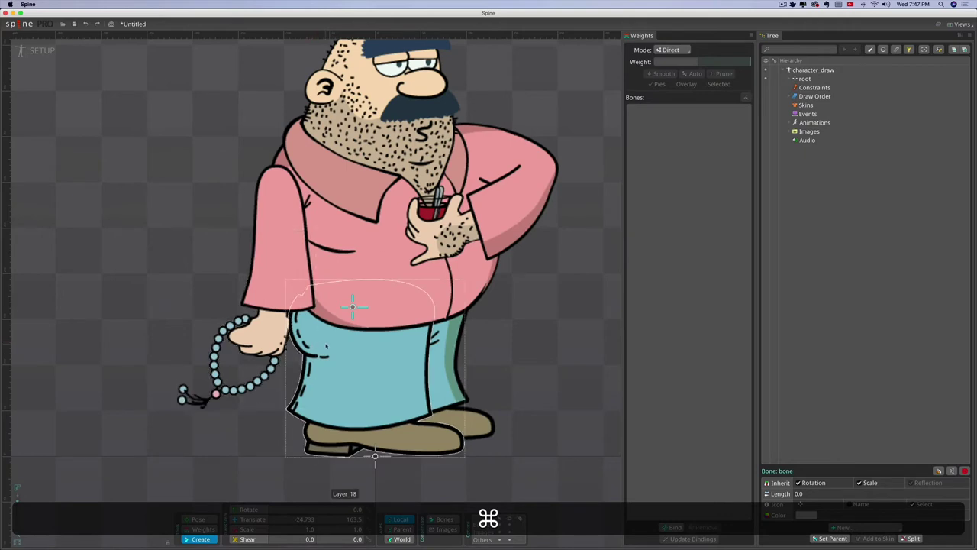
pyautogui.moveTo(353, 306); pyautogui.dragTo(414, 433)
pyautogui.press('super')
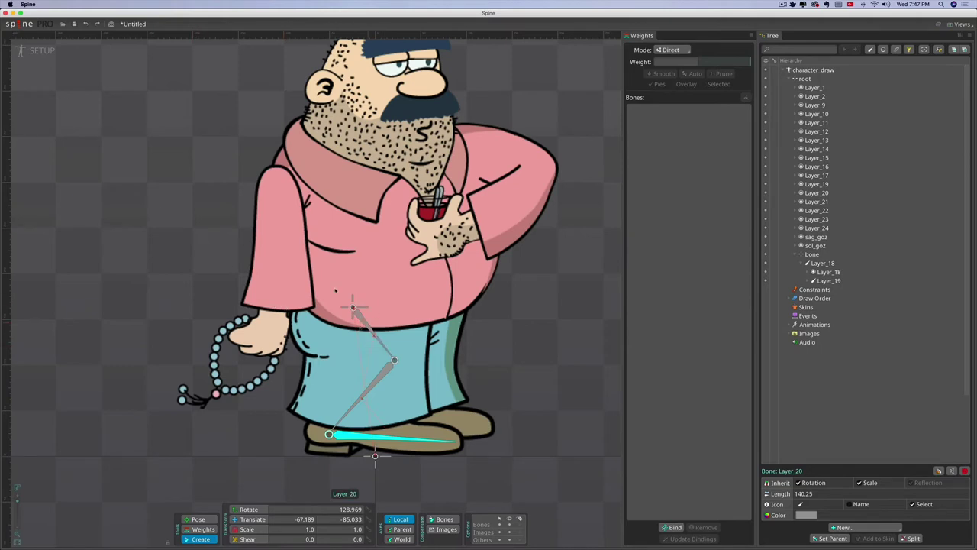
# - Try rotating the thigh bone in animate mode, undo the rotation and return to setup mode
pyautogui.click(37, 50)
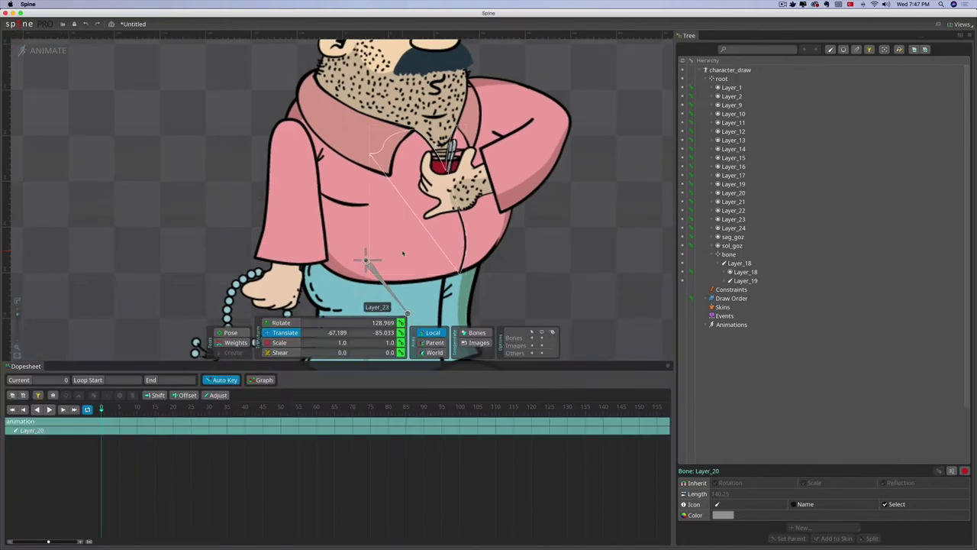
pyautogui.click(374, 269)
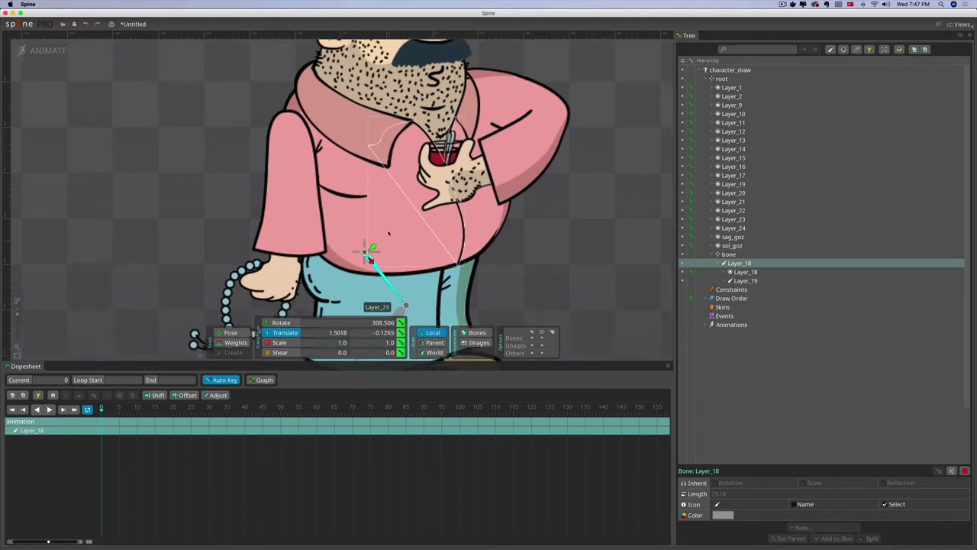
pyautogui.moveTo(389, 233); pyautogui.dragTo(367, 129)
pyautogui.click(280, 322)
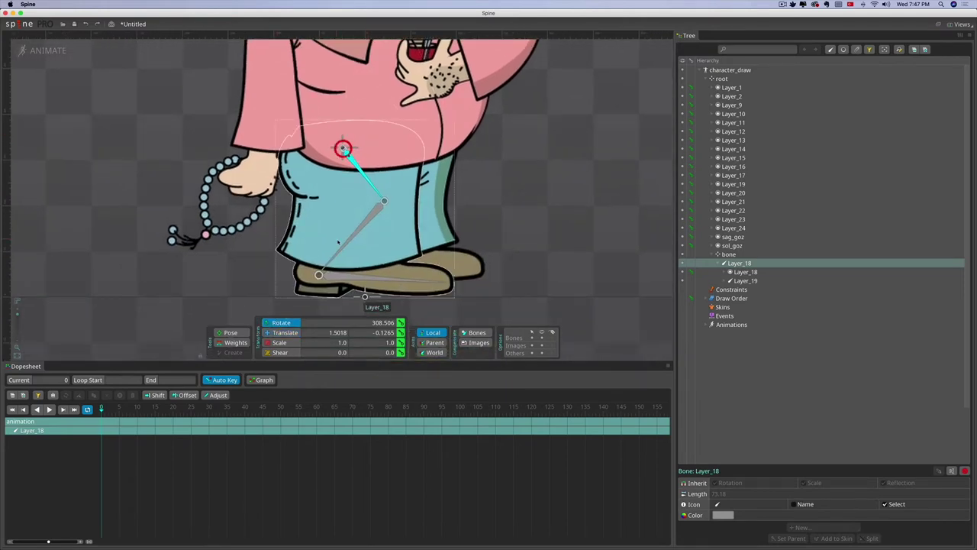
pyautogui.moveTo(346, 160); pyautogui.dragTo(349, 165)
pyautogui.press('super+z')
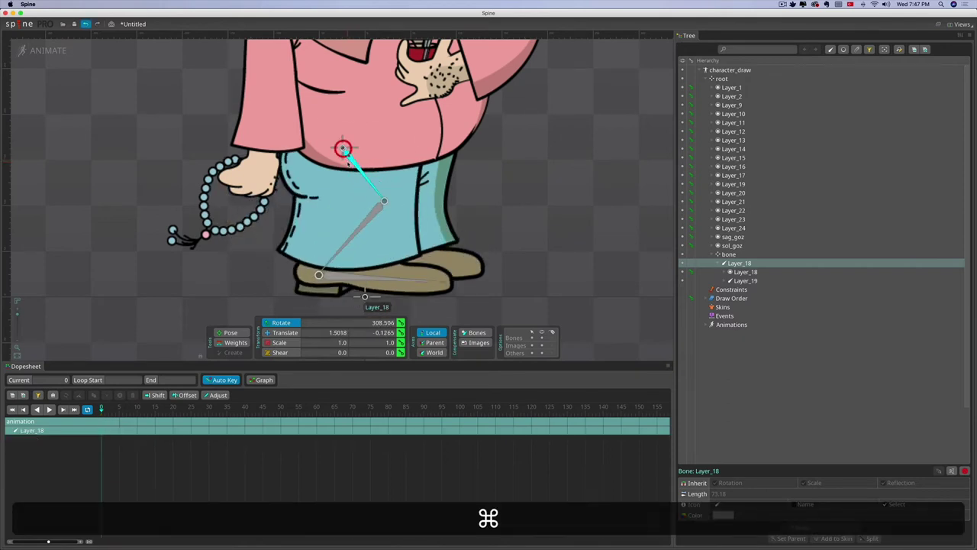
pyautogui.moveTo(529, 169); pyautogui.dragTo(486, 206)
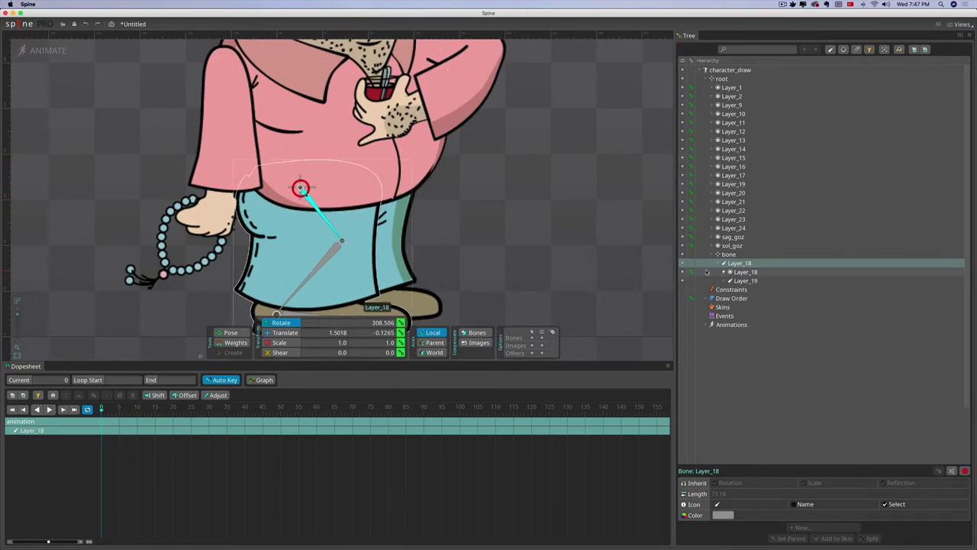
pyautogui.click(35, 52)
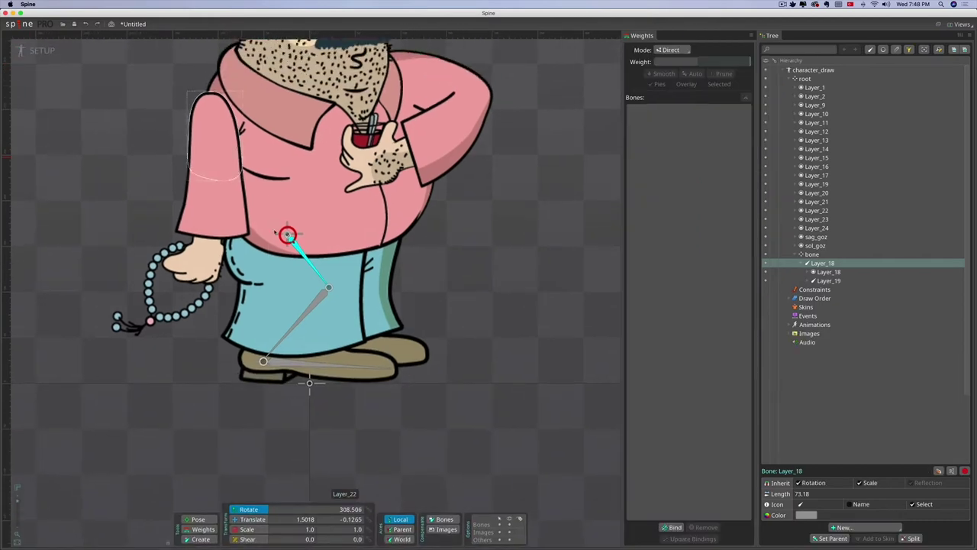
# - Add an IK constraint named sag_ayak_target to the thigh and shin bones, with its target at the ankle
pyautogui.moveTo(458, 333); pyautogui.dragTo(579, 320)
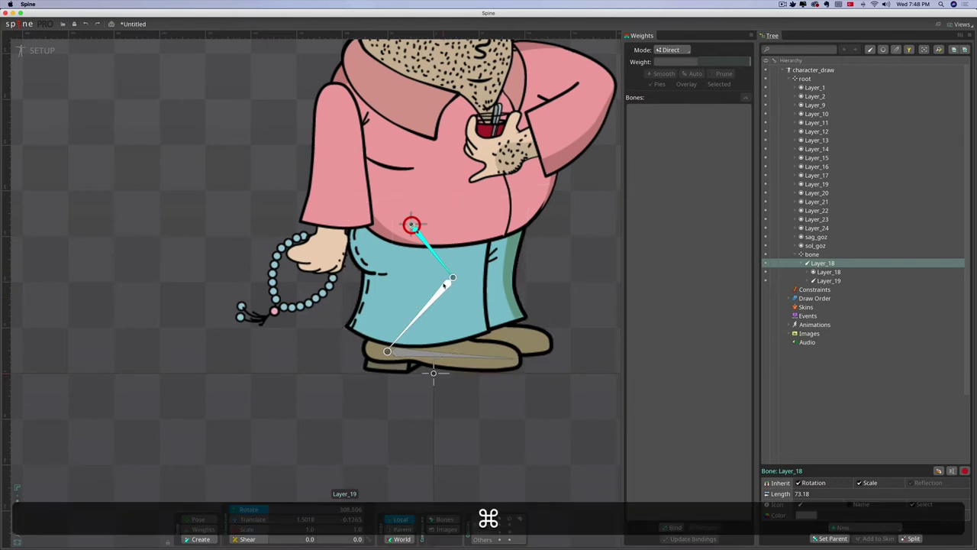
pyautogui.keyDown('super'); pyautogui.click(444, 291); pyautogui.keyUp('super')
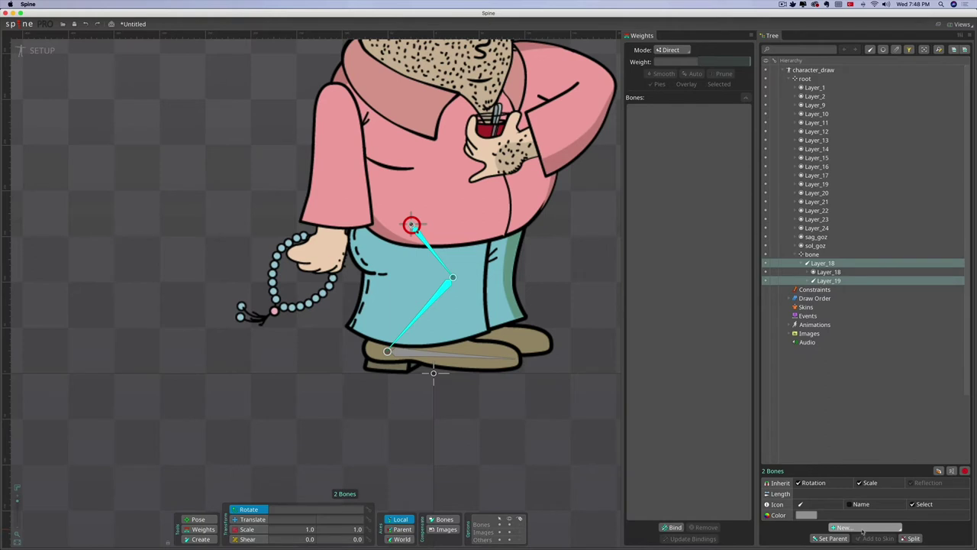
pyautogui.click(863, 529)
pyautogui.click(855, 500)
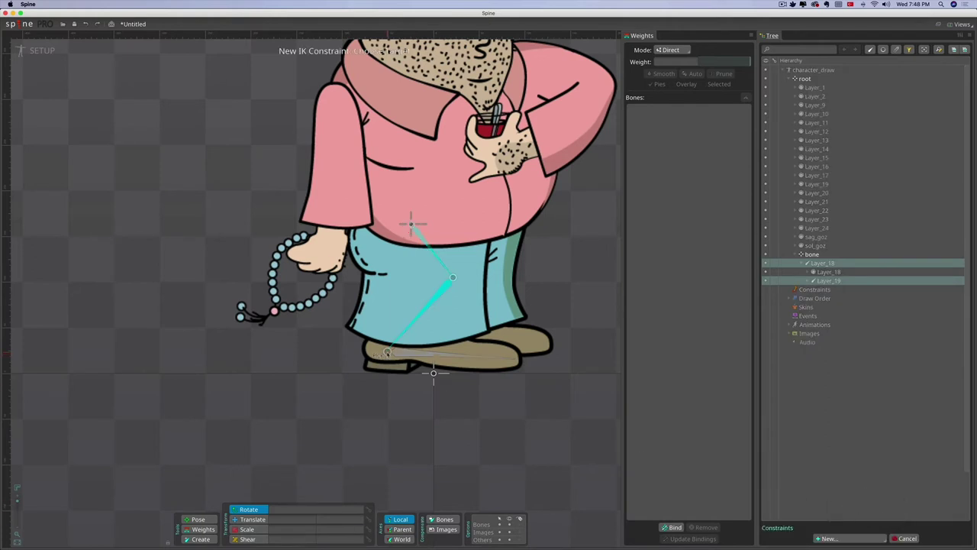
pyautogui.click(410, 224)
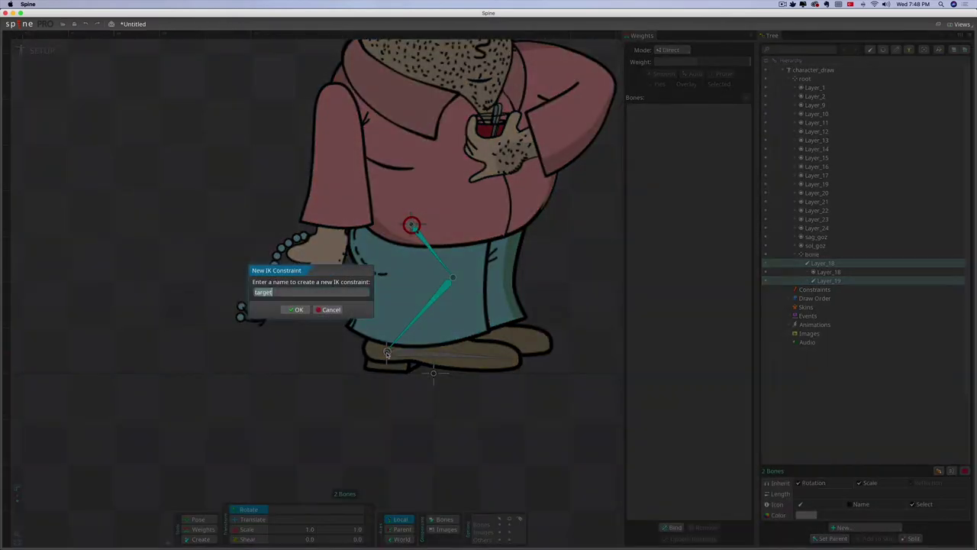
pyautogui.write('sag_aya')
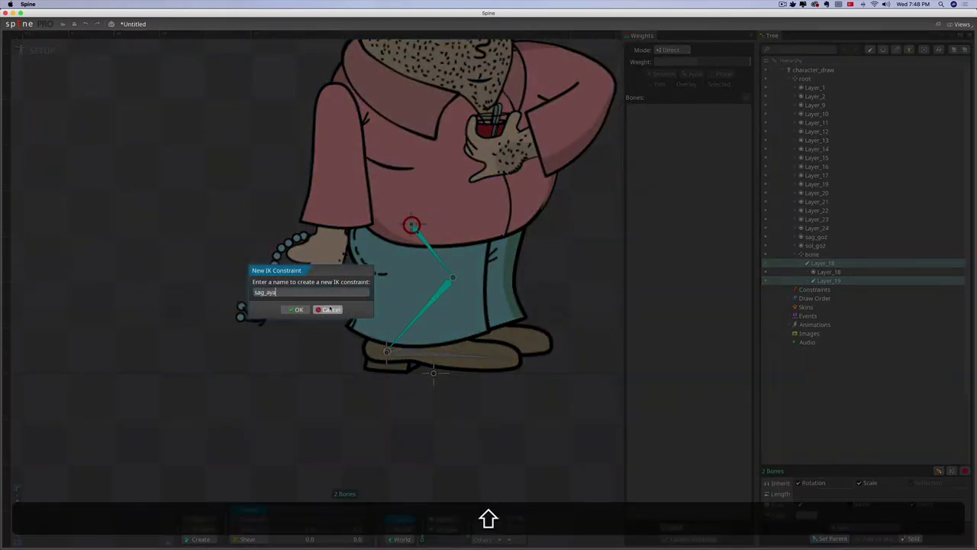
pyautogui.write('k_target')
pyautogui.press('Return')
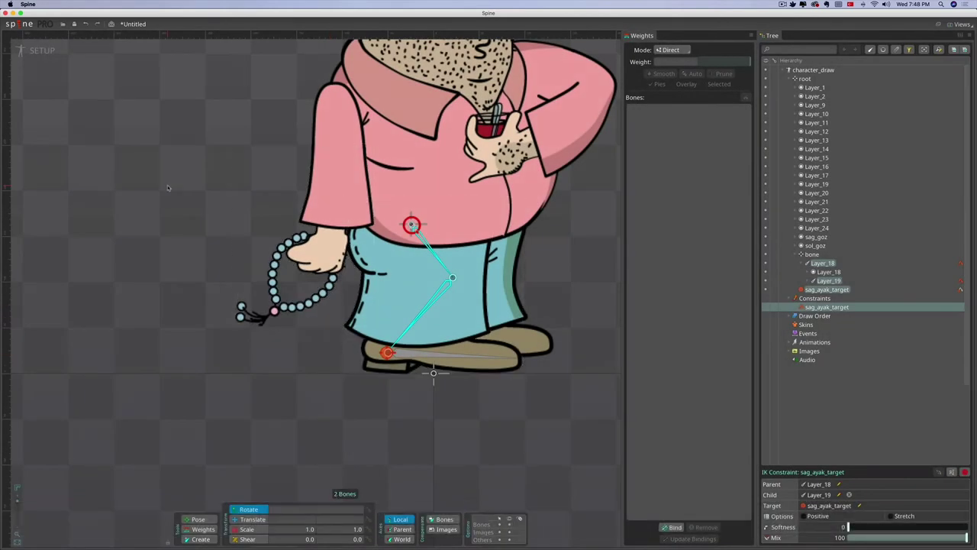
# - Try moving the sag_ayak_target bone in animate mode to test the leg IK, undo the move and return to setup mode
pyautogui.click(39, 51)
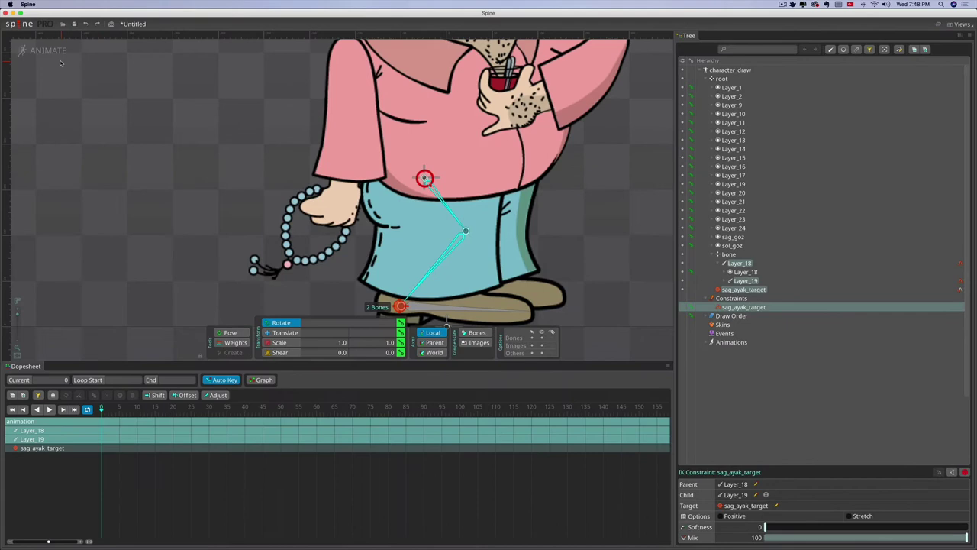
pyautogui.click(279, 332)
pyautogui.moveTo(359, 322); pyautogui.dragTo(380, 219)
pyautogui.click(349, 246)
pyautogui.press('super+z')
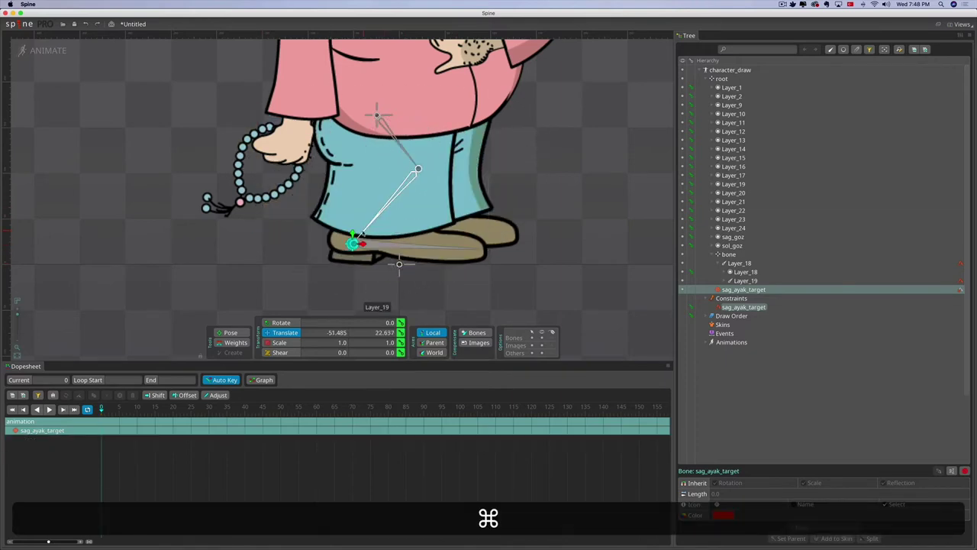
pyautogui.click(46, 59)
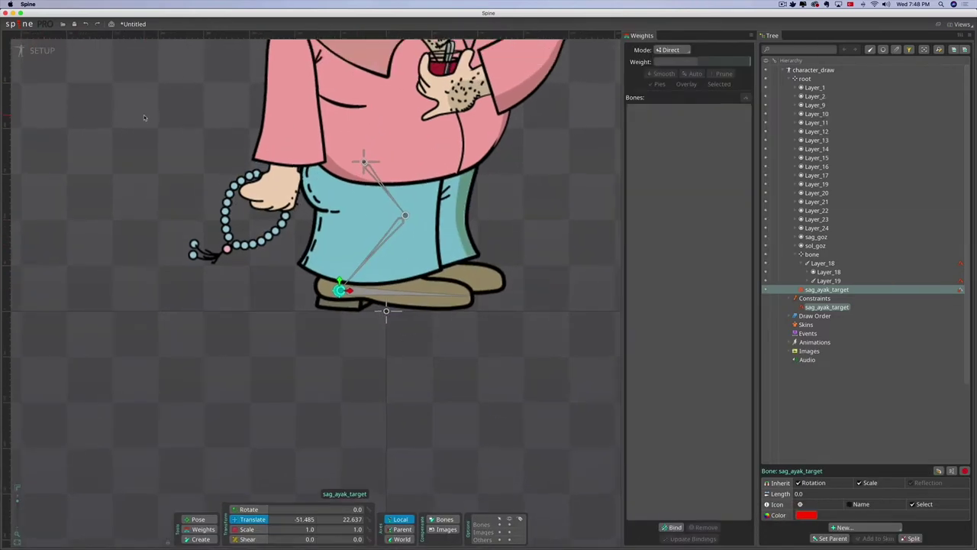
# - Convert the Layer_18 leg image into a mesh
pyautogui.click(336, 231)
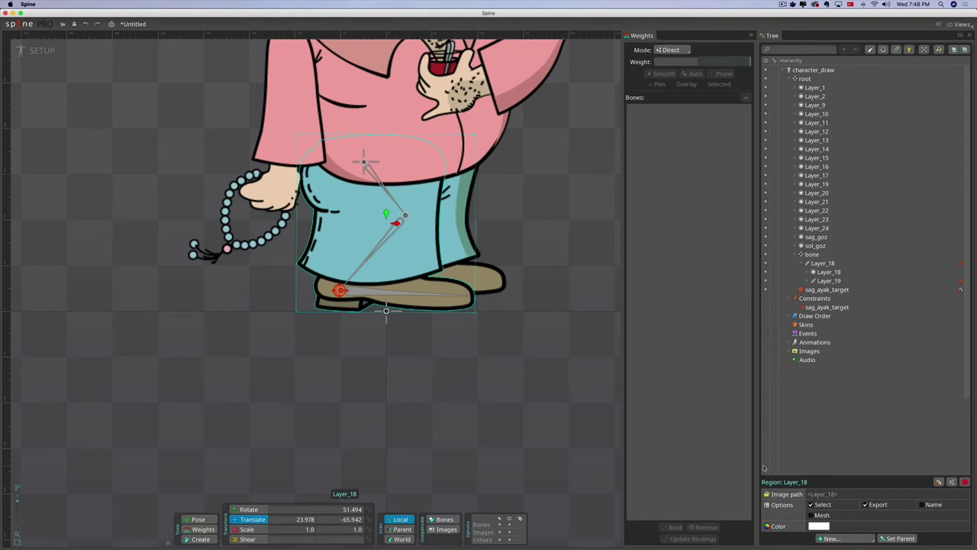
pyautogui.click(819, 516)
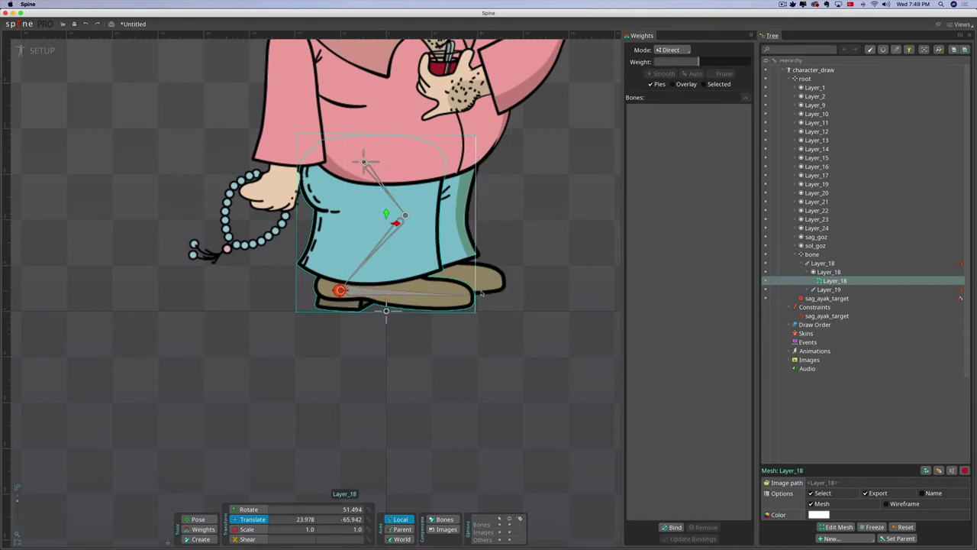
pyautogui.moveTo(511, 310); pyautogui.dragTo(530, 327)
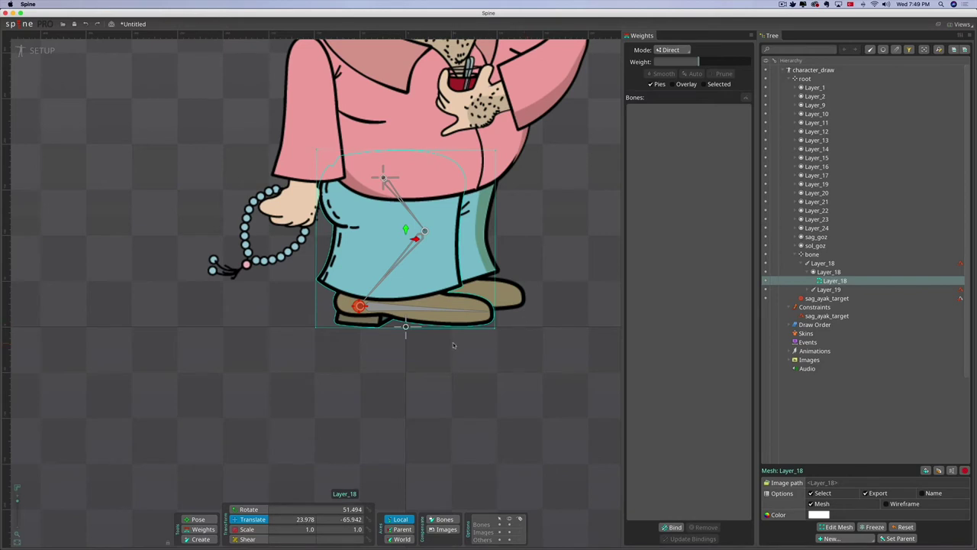
# - Redraw the Layer_18 mesh hull as a closed outline around the trouser leg and shoe
pyautogui.click(828, 528)
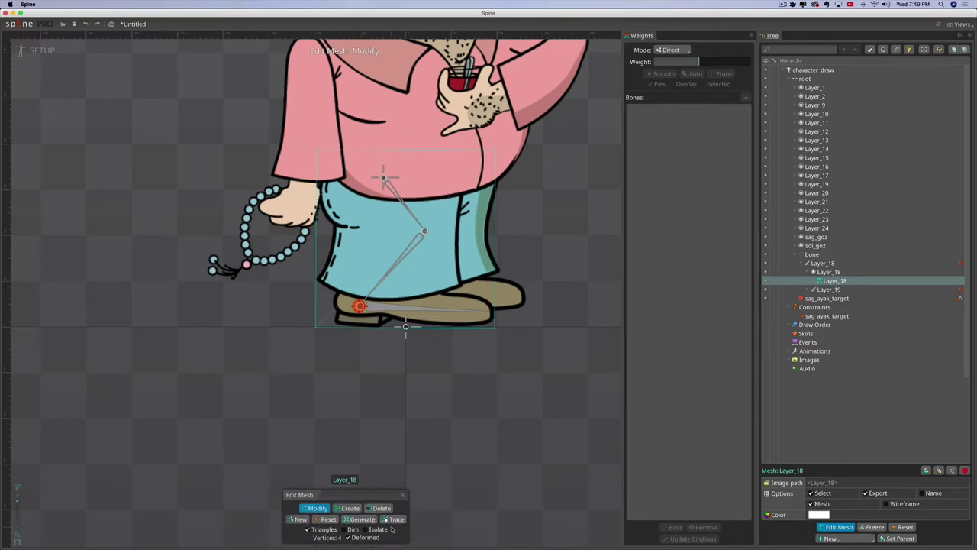
pyautogui.click(298, 519)
pyautogui.click(318, 186)
pyautogui.click(329, 151)
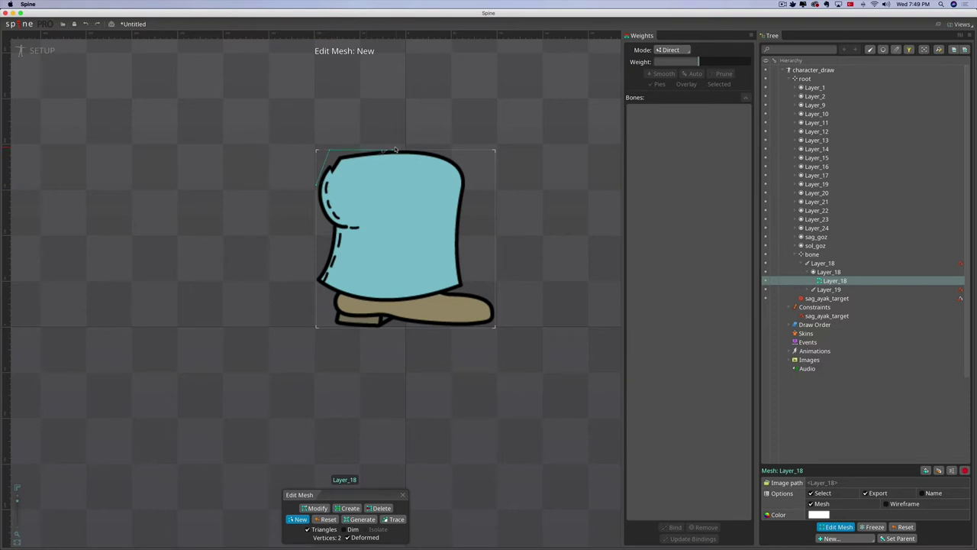
pyautogui.click(455, 153)
pyautogui.click(471, 175)
pyautogui.click(462, 221)
pyautogui.click(462, 249)
pyautogui.click(464, 285)
pyautogui.click(495, 300)
pyautogui.click(494, 327)
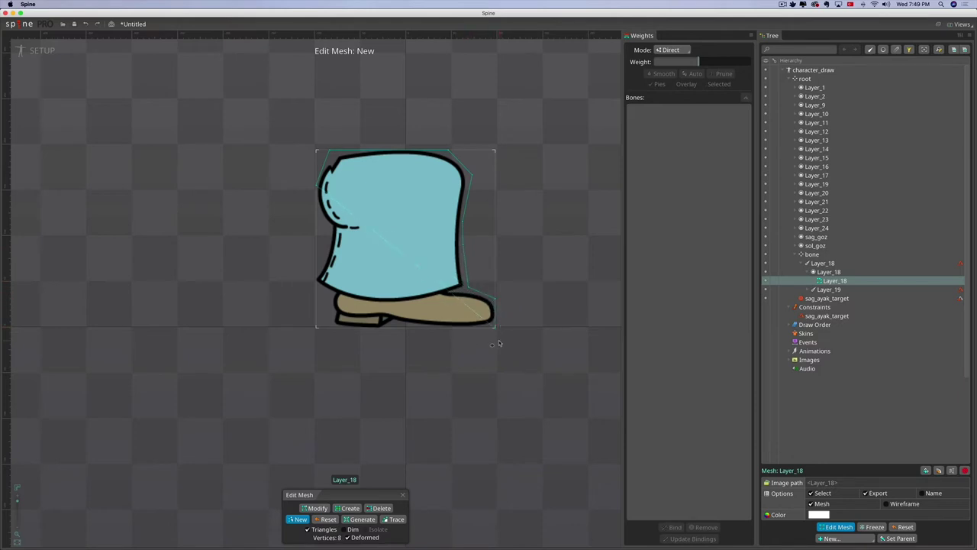
pyautogui.click(395, 326)
pyautogui.click(316, 327)
pyautogui.click(321, 298)
pyautogui.click(314, 285)
pyautogui.click(312, 277)
pyautogui.click(319, 203)
pyautogui.click(307, 211)
pyautogui.click(310, 185)
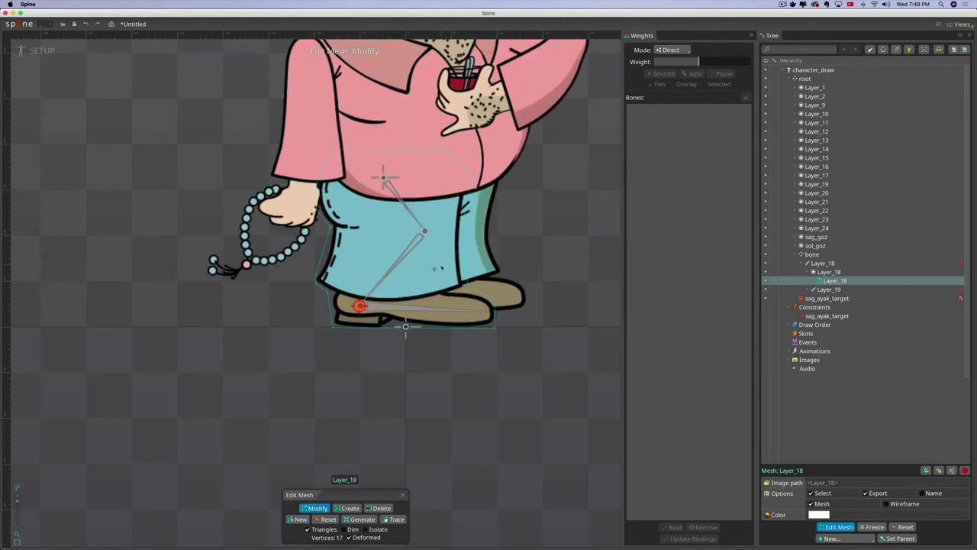
# - Add interior vertices to the Layer_18 mesh around the knee and trouser hem, and finish the mesh editing
pyautogui.click(351, 509)
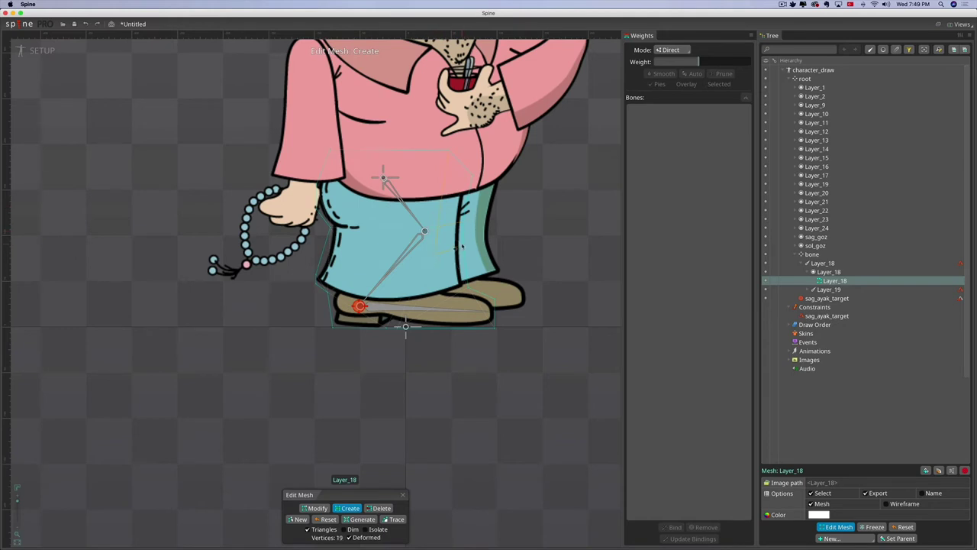
pyautogui.click(438, 284)
pyautogui.click(418, 298)
pyautogui.click(407, 302)
pyautogui.click(407, 287)
pyautogui.click(438, 283)
pyautogui.click(402, 494)
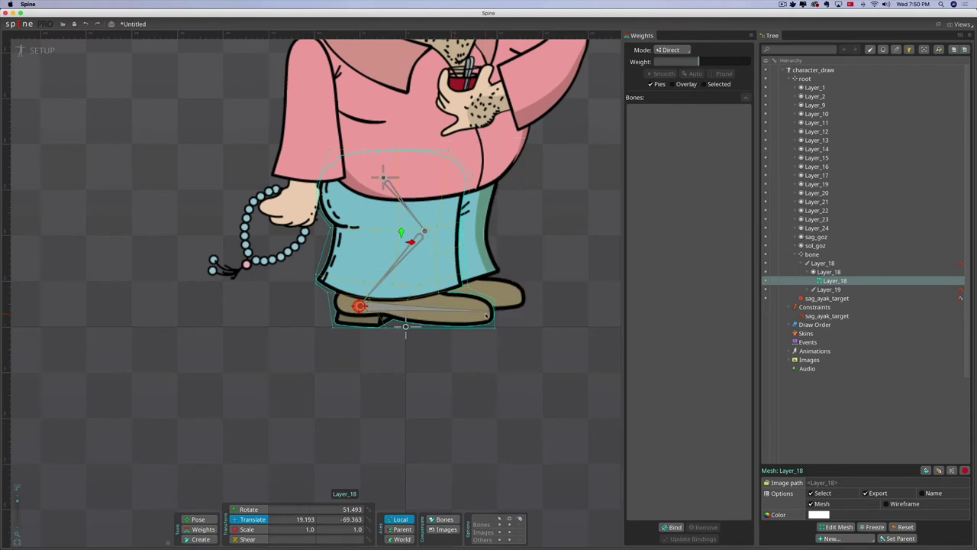
# - Bind the Layer_18 mesh to the thigh, shin and foot bones Layer_18, Layer_19 and Layer_20
pyautogui.click(672, 526)
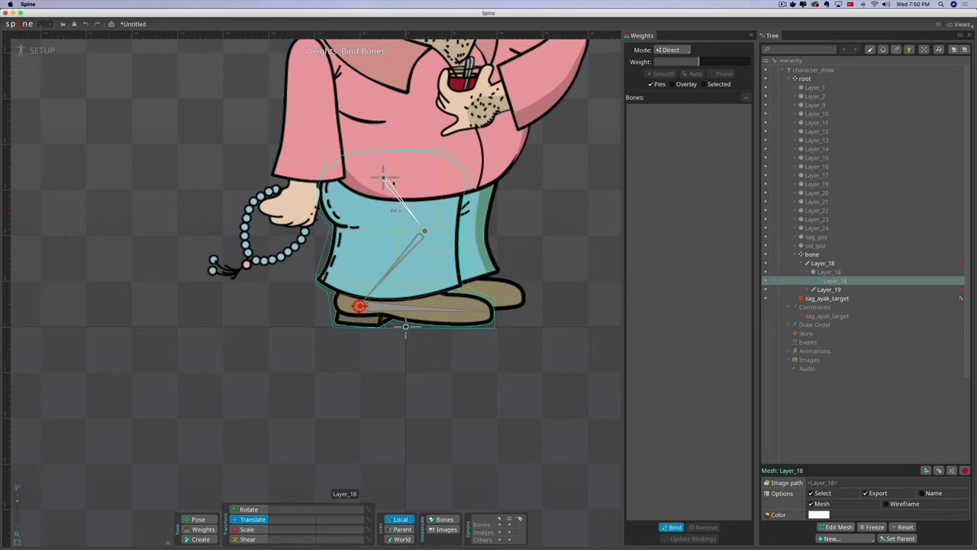
pyautogui.click(383, 181)
pyautogui.click(414, 243)
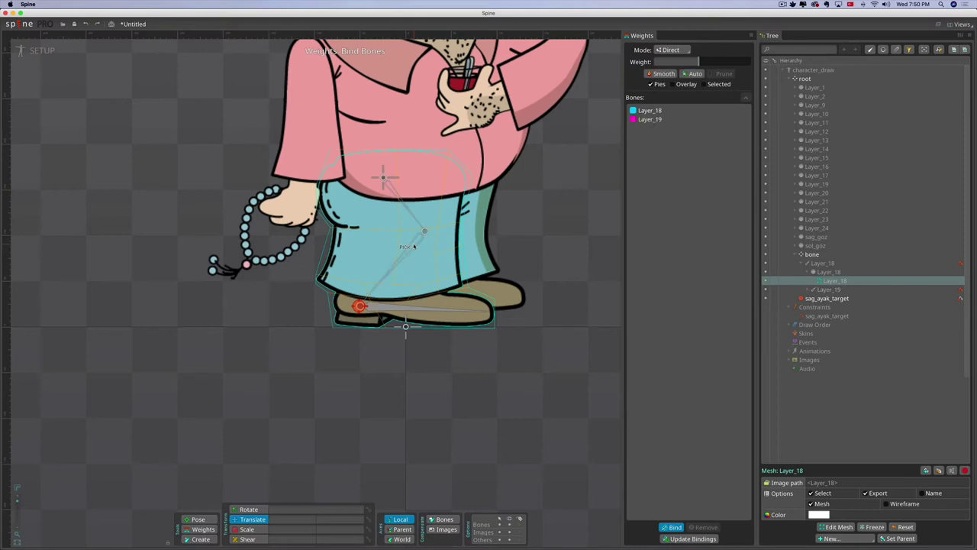
pyautogui.click(400, 309)
pyautogui.press('Escape')
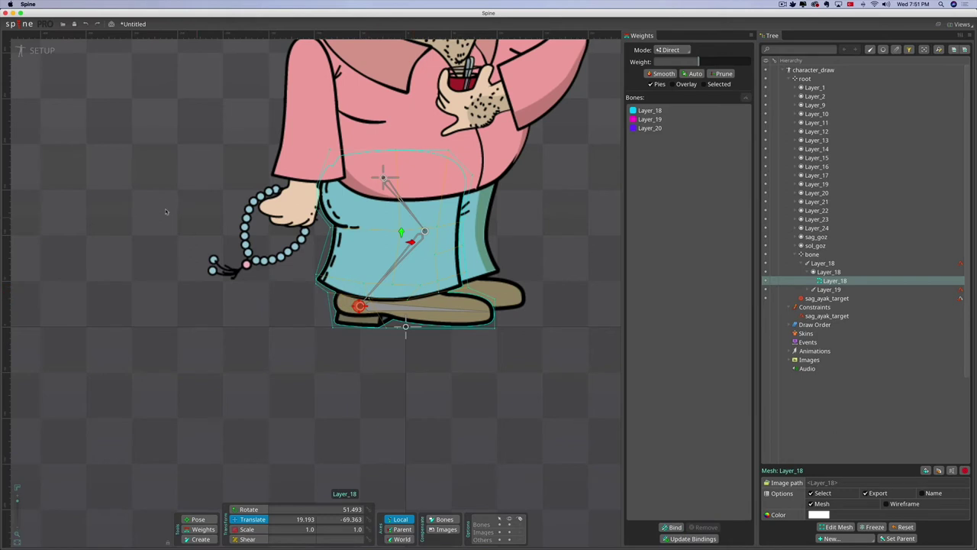
# - Try moving the sag_ayak_target bone in animate mode to test the bound leg mesh, and undo the move
pyautogui.click(42, 51)
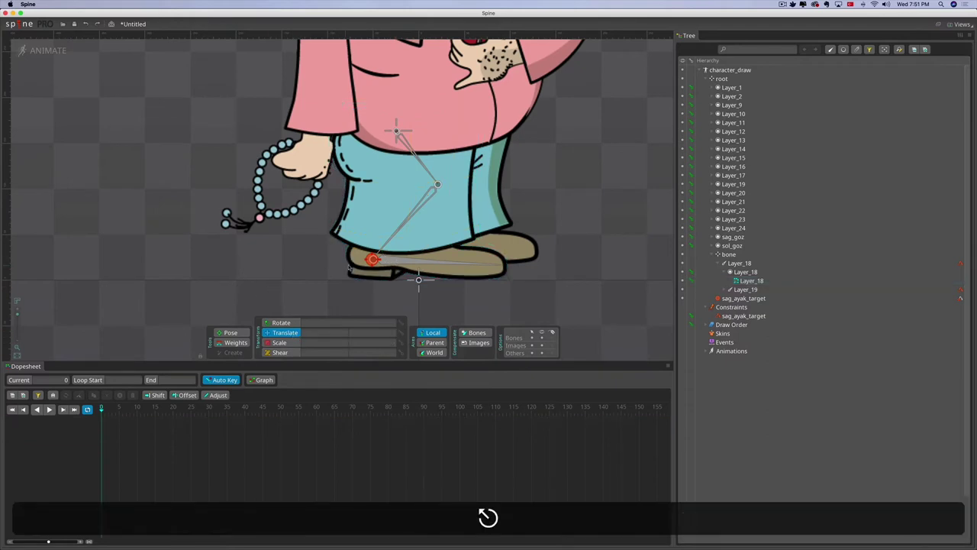
pyautogui.click(373, 260)
pyautogui.moveTo(374, 260)
pyautogui.mouseDown()
pyautogui.moveTo(384, 256)
pyautogui.moveTo(323, 216)
pyautogui.moveTo(331, 211)
pyautogui.moveTo(349, 258)
pyautogui.moveTo(384, 284)
pyautogui.moveTo(380, 226)
pyautogui.moveTo(371, 271)
pyautogui.moveTo(372, 252)
pyautogui.mouseUp()
pyautogui.press('super+z')
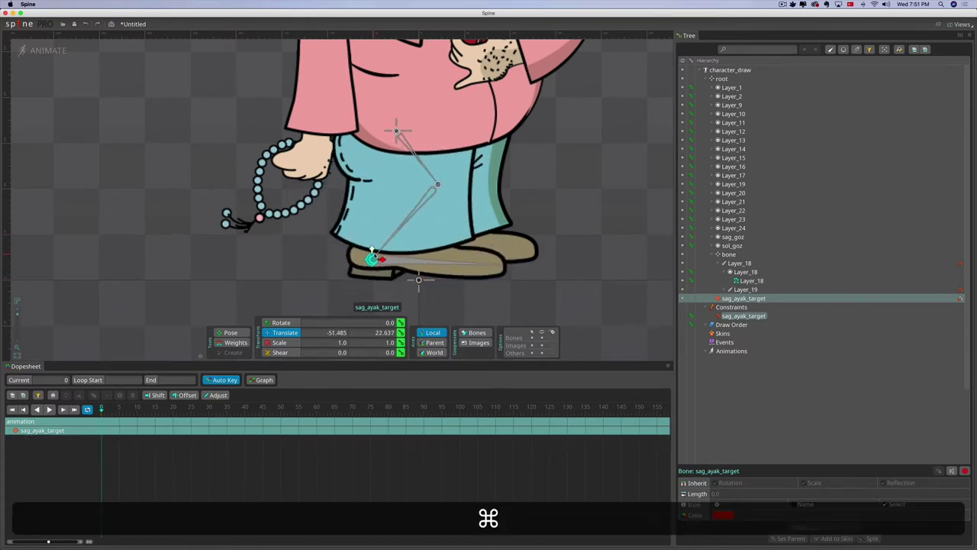
# - Try moving the hip bone named bone to test the leg deformation, and undo the move
pyautogui.scroll(-1, 474, 237)
pyautogui.scroll(-3, 413, 273)
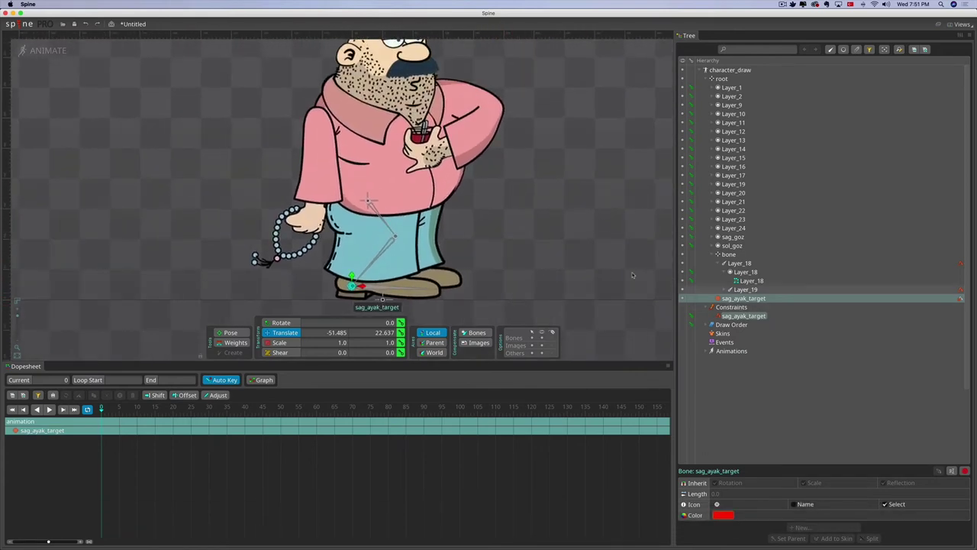
pyautogui.click(728, 254)
pyautogui.moveTo(367, 204); pyautogui.dragTo(368, 202)
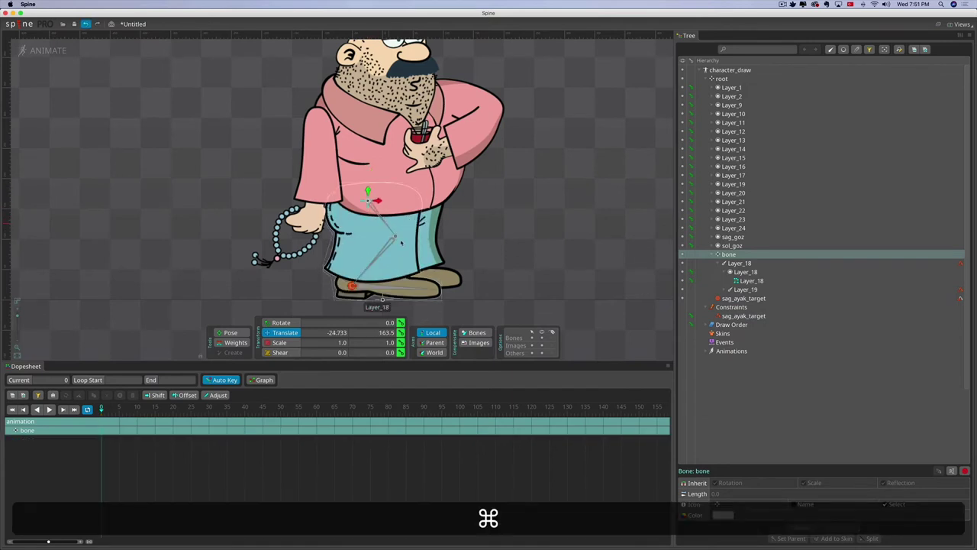
# - Try rotating the Layer_20 foot bone with the Pose tool, undo the rotation and return to setup mode
pyautogui.keyDown('super'); pyautogui.click(427, 292); pyautogui.keyUp('super')
pyautogui.click(242, 333)
pyautogui.moveTo(436, 291); pyautogui.dragTo(435, 274)
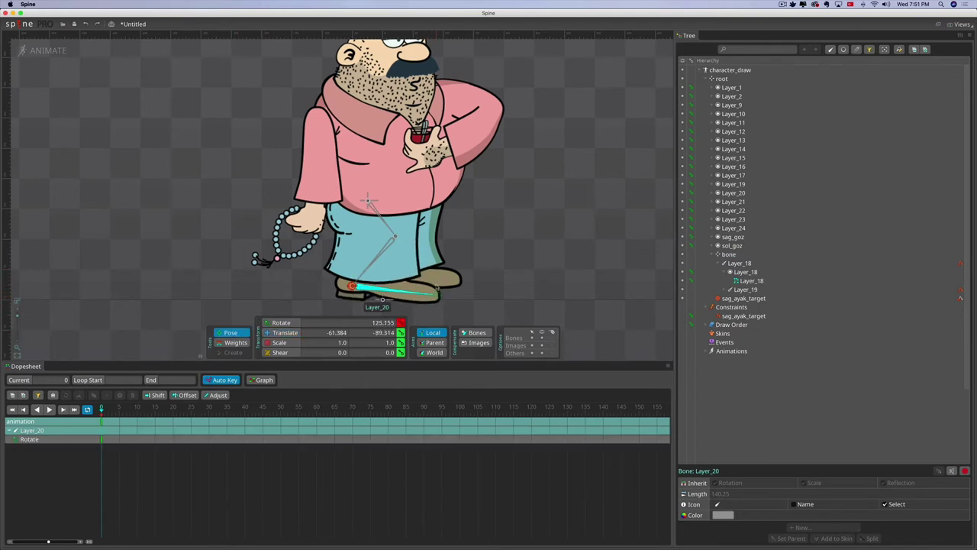
pyautogui.press('super+z')
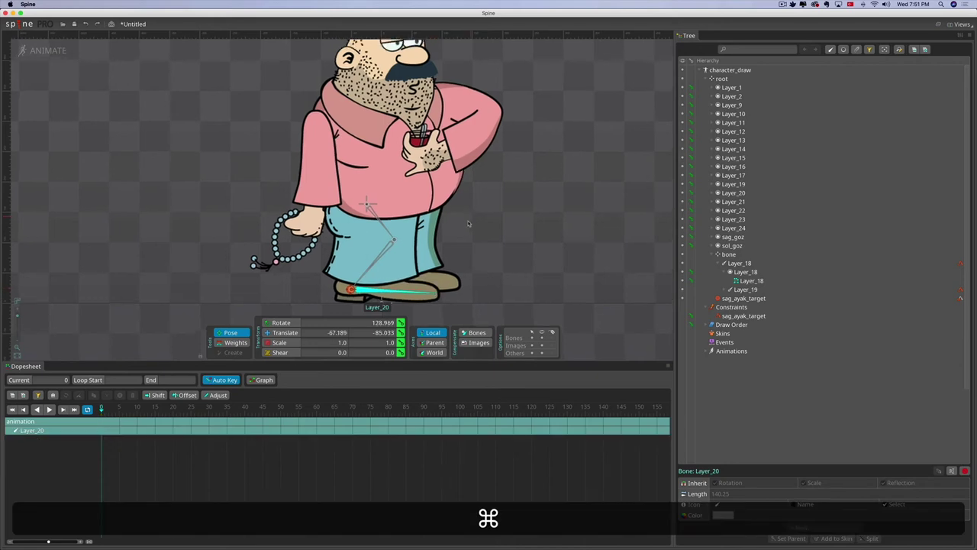
pyautogui.scroll(5, 469, 223)
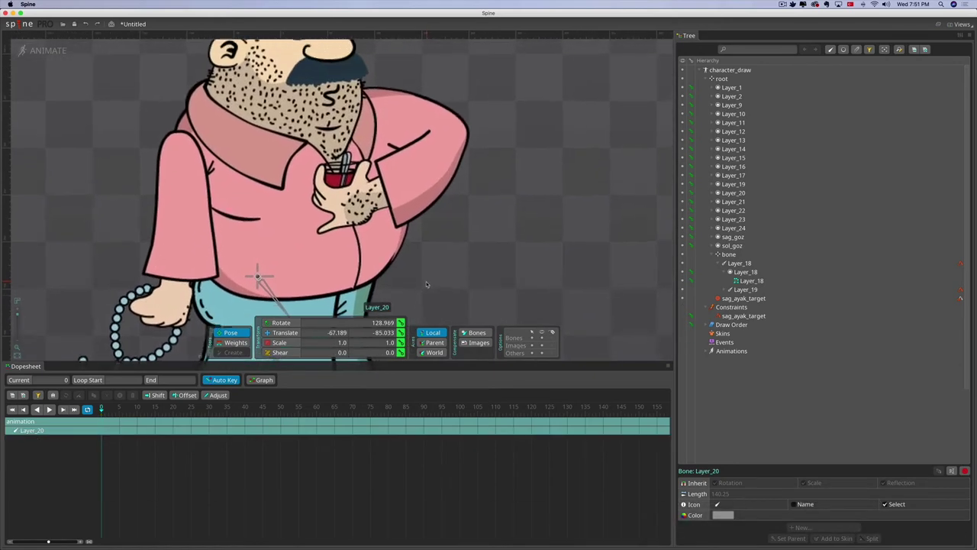
pyautogui.click(67, 51)
# - Create a zero-length shoulder bone and an upper-arm bone about 86 long from shoulder to elbow, attaching the Layer_20 sleeve image
pyautogui.scroll(5, 426, 138)
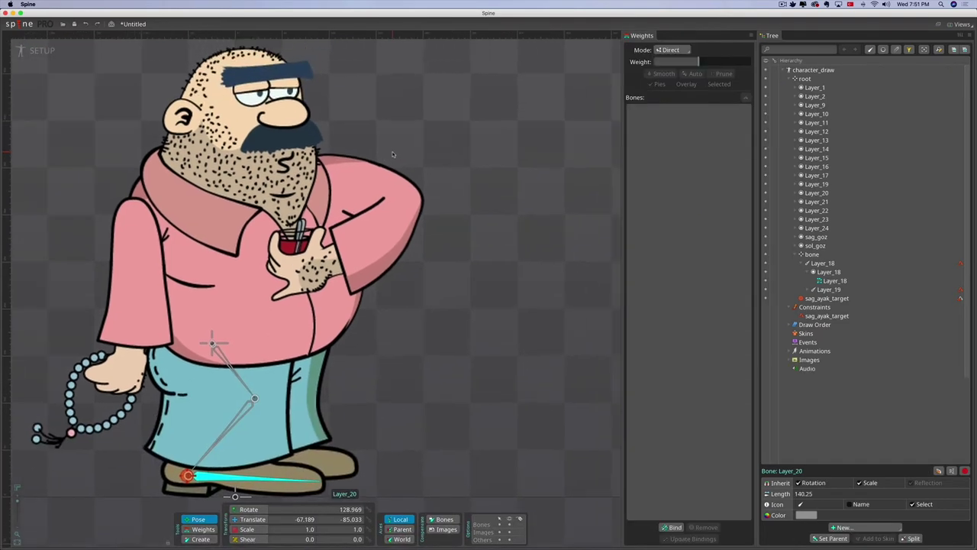
pyautogui.scroll(2, 405, 148)
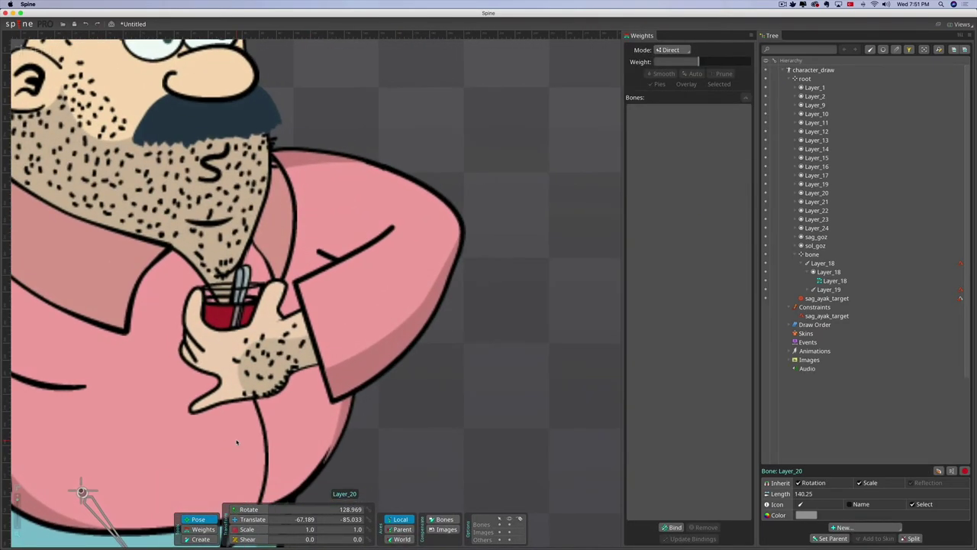
pyautogui.press('c')
pyautogui.scroll(-6, 438, 335)
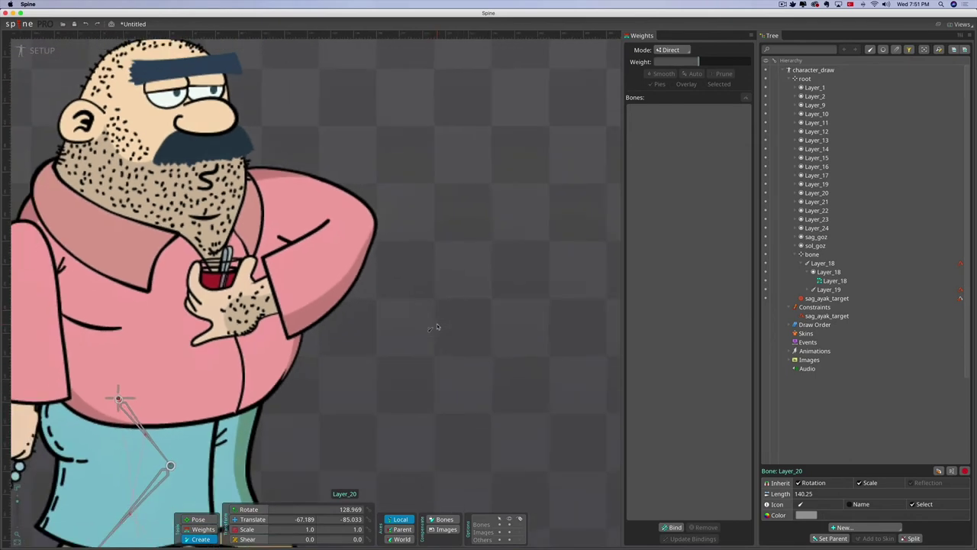
pyautogui.click(251, 198)
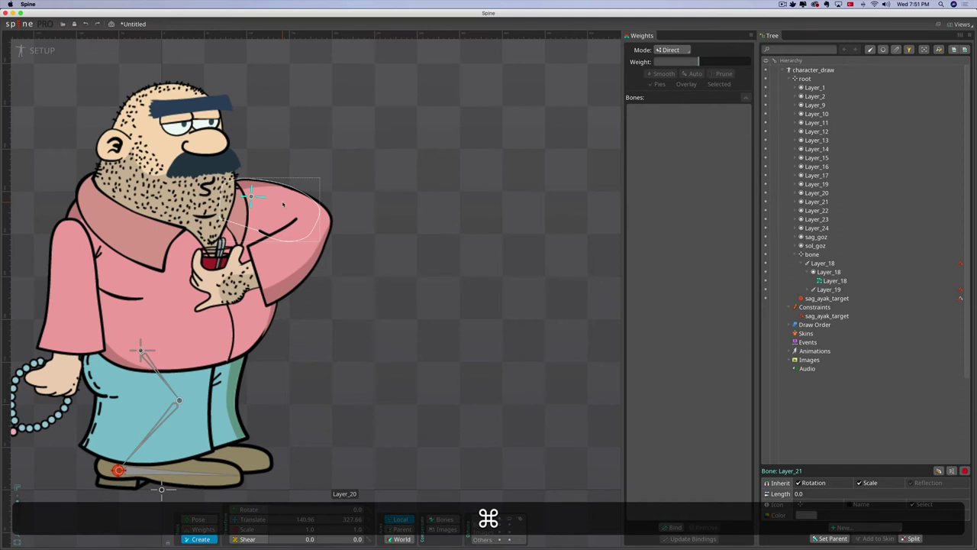
pyautogui.keyDown('super'); pyautogui.click(283, 205); pyautogui.keyUp('super')
pyautogui.moveTo(252, 196); pyautogui.dragTo(322, 223)
# - Create a forearm bone about 105 long with the Layer_21 image attached, and a hand bone about 60 long from the wrist
pyautogui.press('super')
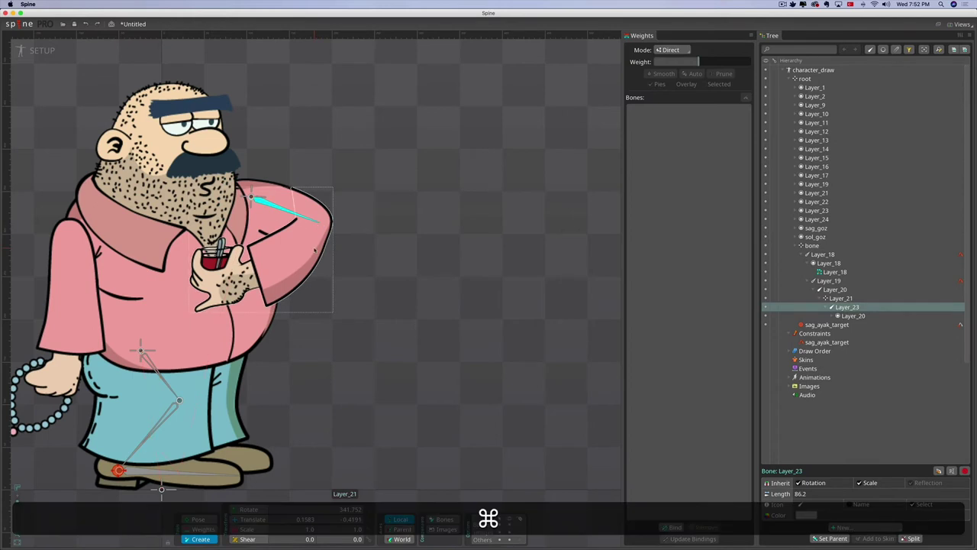
pyautogui.keyDown('super'); pyautogui.click(306, 256); pyautogui.keyUp('super')
pyautogui.moveTo(320, 222); pyautogui.dragTo(253, 281)
pyautogui.press('super')
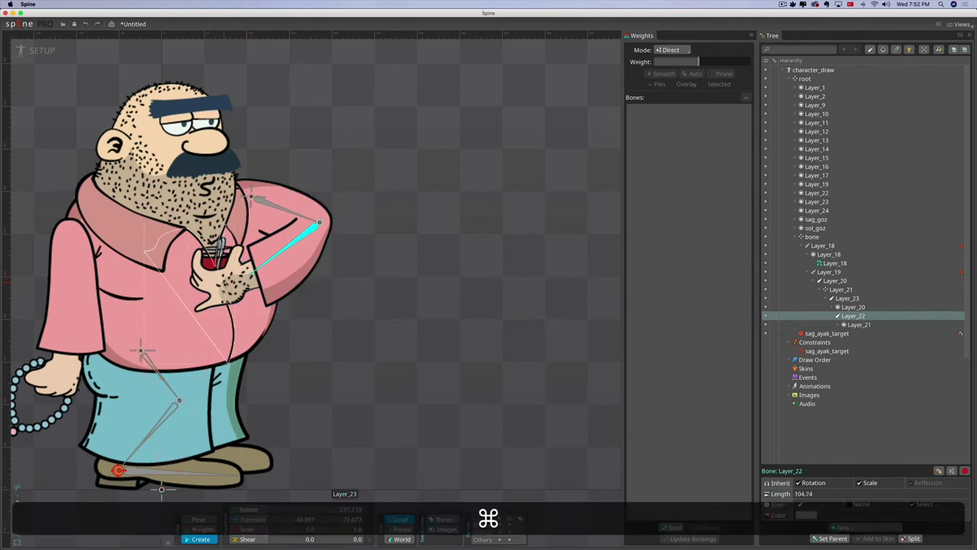
pyautogui.moveTo(253, 280); pyautogui.dragTo(200, 283)
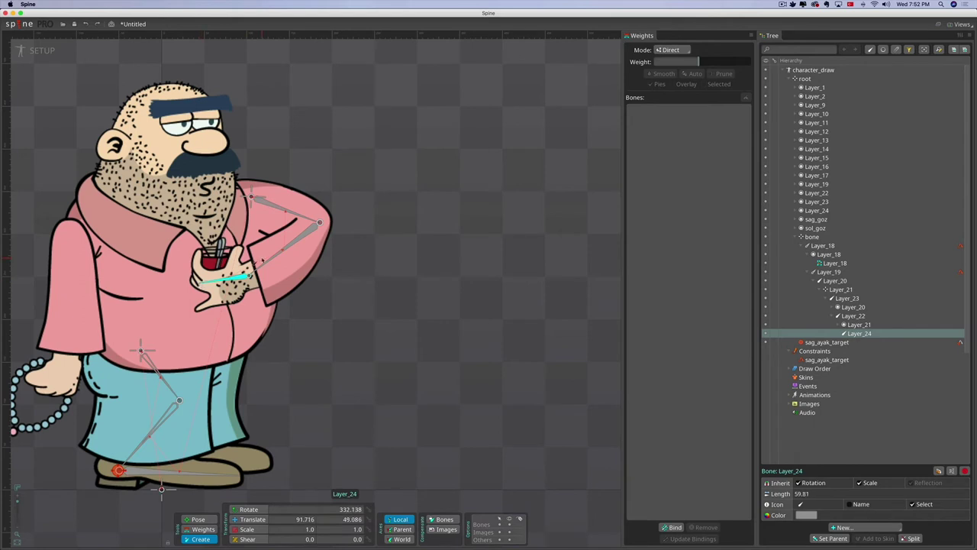
pyautogui.press('space')
pyautogui.click(256, 519)
pyautogui.moveTo(337, 317); pyautogui.dragTo(406, 333)
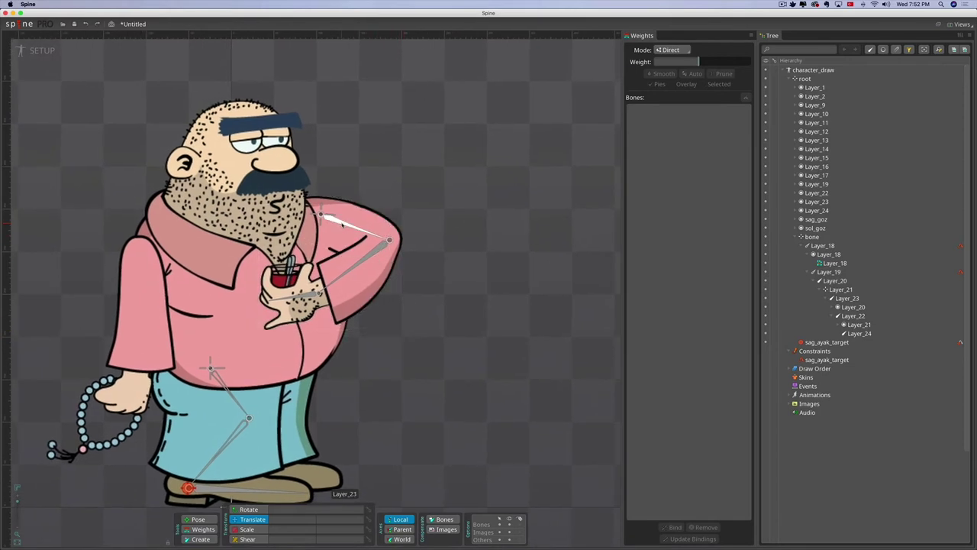
# - Try rotating the upper-arm bone about the shoulder, and undo the rotation
pyautogui.click(342, 224)
pyautogui.press('c')
pyautogui.moveTo(331, 219); pyautogui.dragTo(330, 221)
pyautogui.press('super+z')
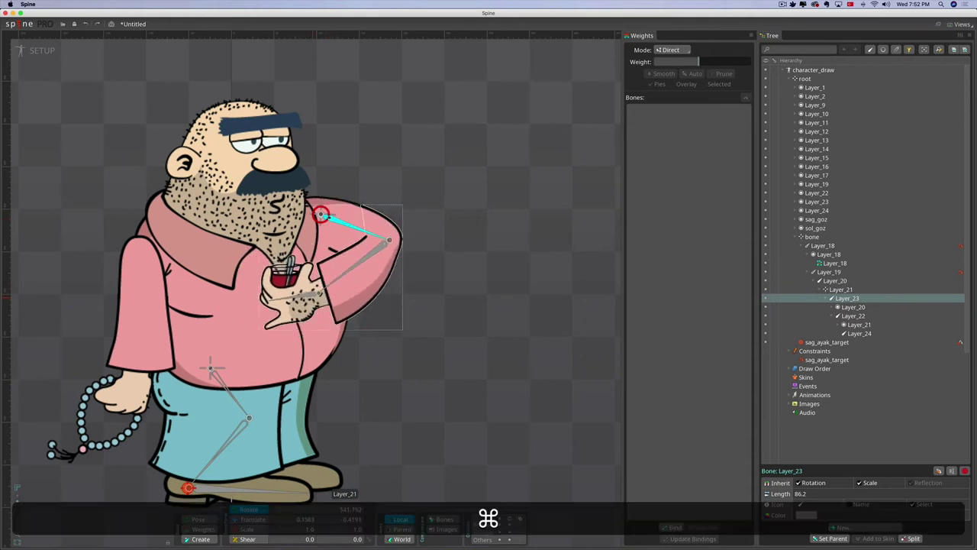
# - Convert the Layer_21 forearm and hand image into a mesh and open it for mesh editing
pyautogui.click(361, 306)
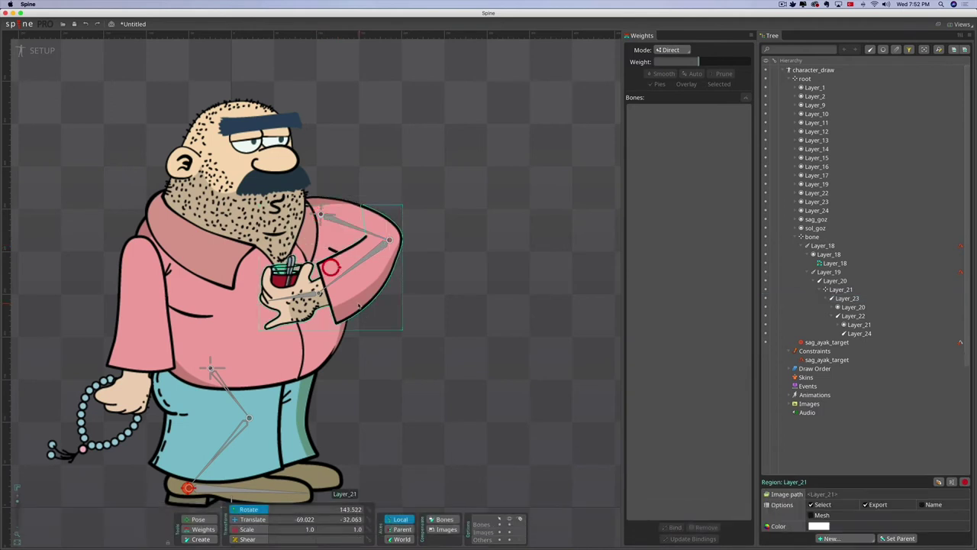
pyautogui.click(819, 516)
pyautogui.click(837, 529)
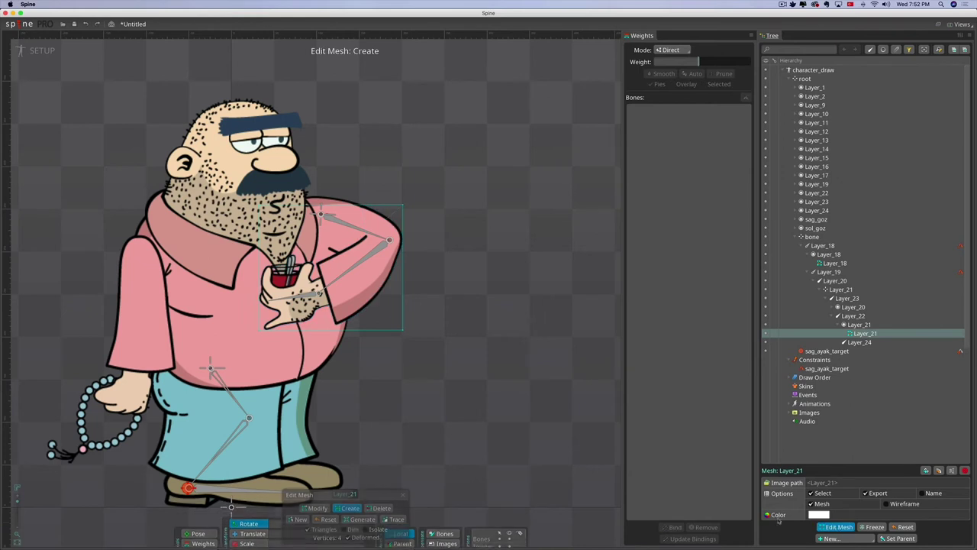
pyautogui.click(318, 507)
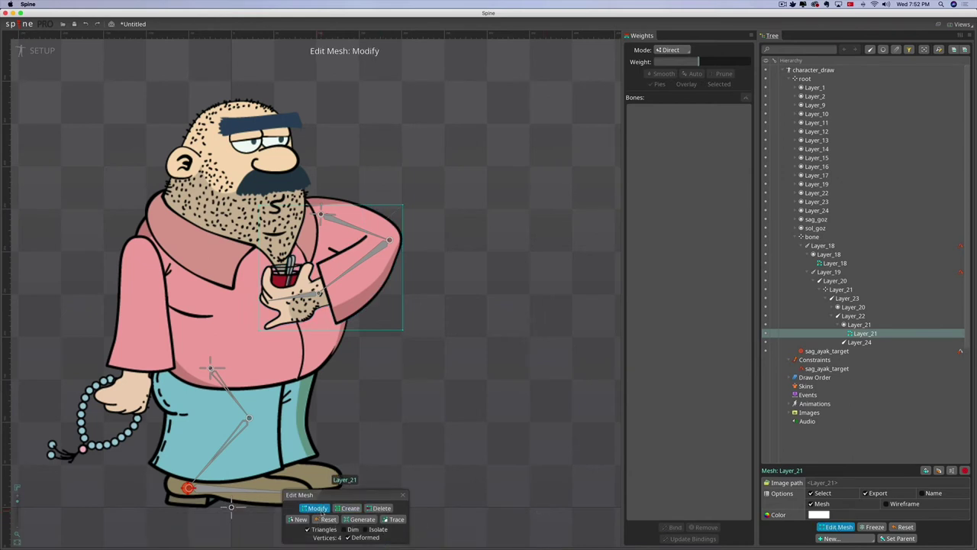
# - Draw a new closed mesh hull around the Layer_21 sleeve, hand and tea glass
pyautogui.click(297, 519)
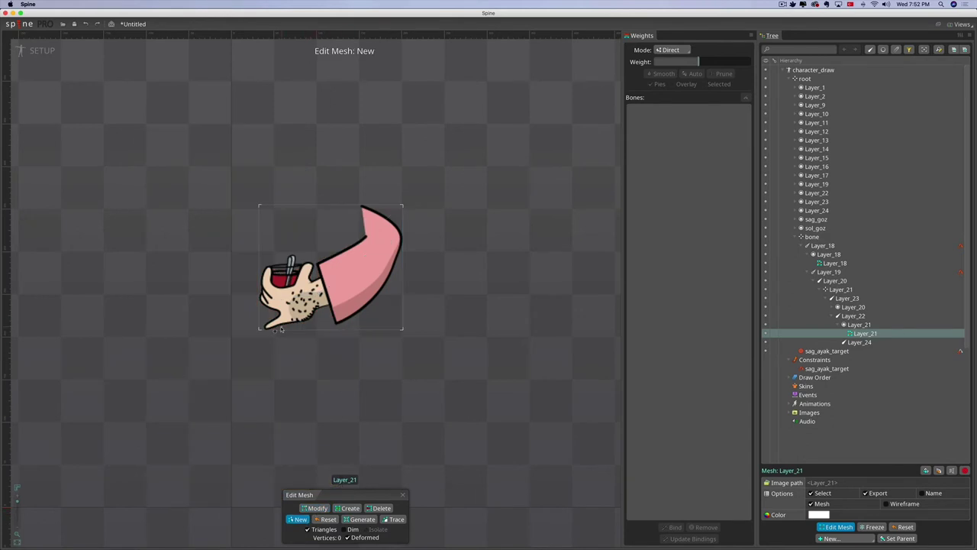
pyautogui.click(281, 330)
pyautogui.click(313, 323)
pyautogui.click(319, 313)
pyautogui.click(328, 312)
pyautogui.click(360, 316)
pyautogui.click(387, 290)
pyautogui.click(409, 249)
pyautogui.click(371, 205)
pyautogui.click(346, 205)
pyautogui.click(357, 231)
pyautogui.click(342, 249)
pyautogui.click(316, 261)
pyautogui.click(305, 259)
pyautogui.click(294, 257)
pyautogui.click(281, 258)
pyautogui.click(267, 264)
pyautogui.click(260, 274)
pyautogui.click(258, 287)
pyautogui.click(243, 316)
pyautogui.click(252, 334)
pyautogui.click(281, 336)
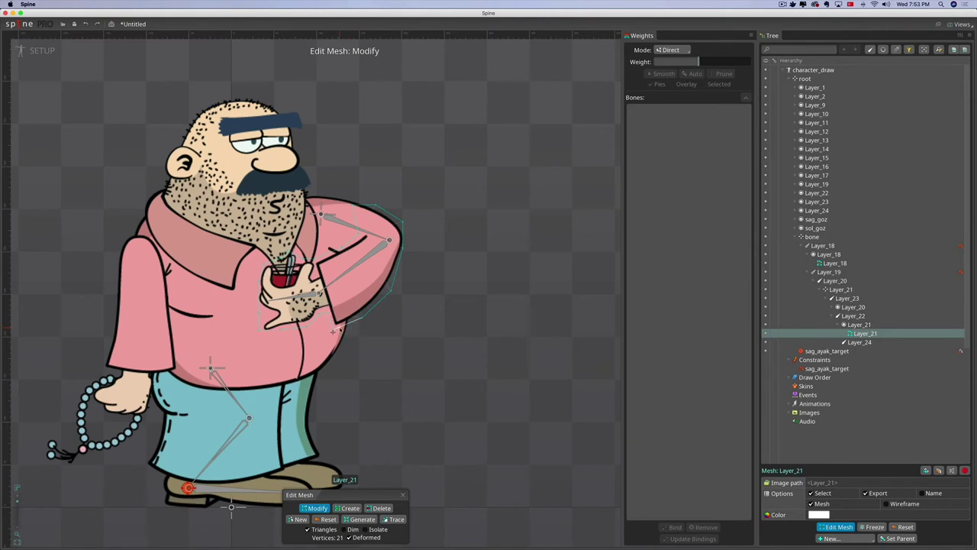
# - Add interior vertices to the Layer_21 mesh around the wrist and sleeve cuff, undoing misplaced ones, and finish the mesh editing
pyautogui.click(350, 508)
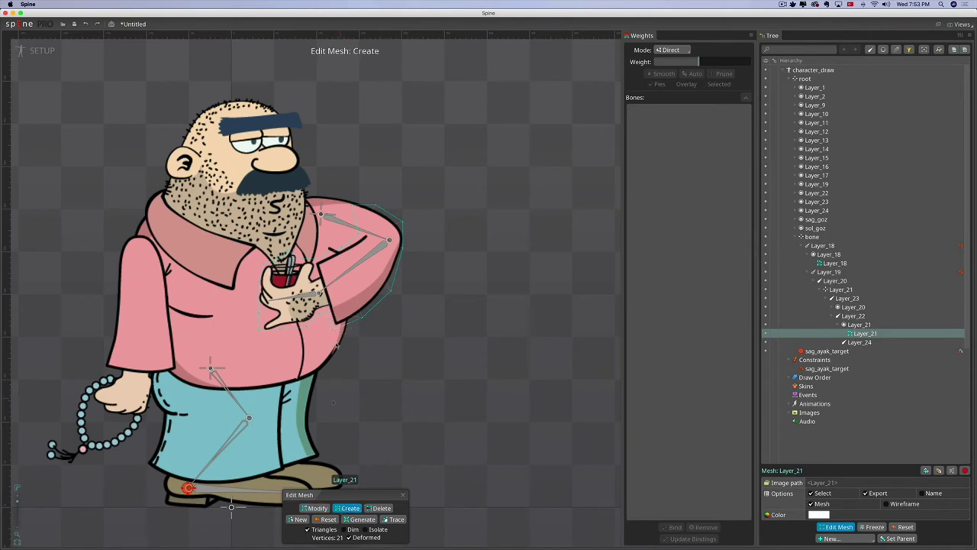
pyautogui.click(324, 260)
pyautogui.click(338, 313)
pyautogui.click(314, 261)
pyautogui.press('super+z')
pyautogui.click(338, 312)
pyautogui.click(359, 305)
pyautogui.press('super+z')
pyautogui.click(329, 297)
pyautogui.click(323, 289)
pyautogui.click(321, 292)
pyautogui.click(302, 263)
pyautogui.press('Escape')
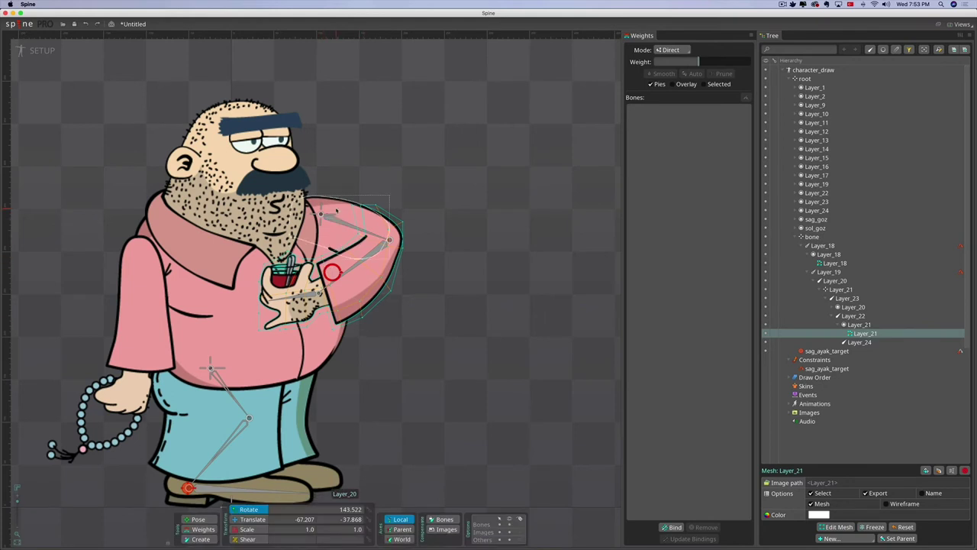
# - Select the Layer_20 upper-arm image, convert it into a mesh and open it for mesh editing
pyautogui.click(340, 227)
pyautogui.click(822, 515)
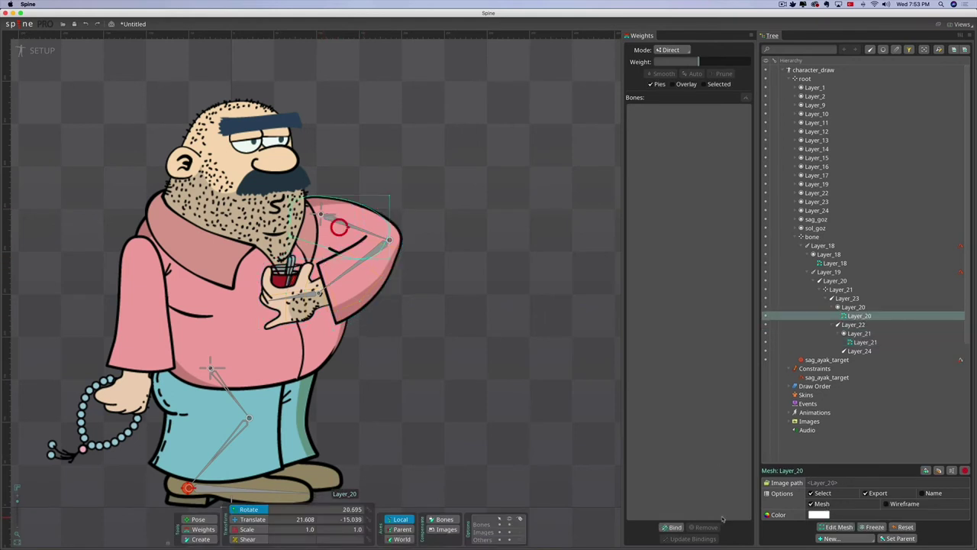
pyautogui.click(837, 527)
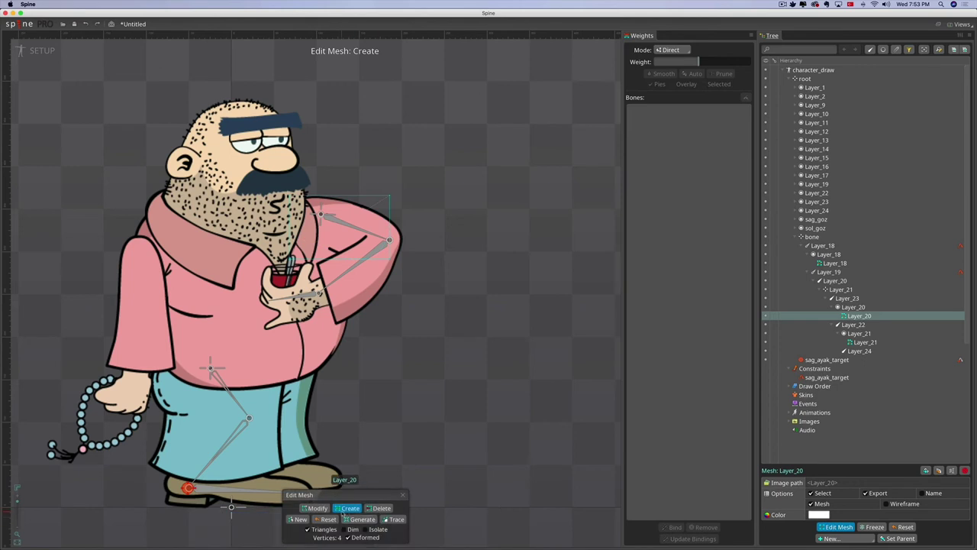
# - Draw a new closed mesh hull around the Layer_20 upper sleeve and finish the mesh editing
pyautogui.click(298, 519)
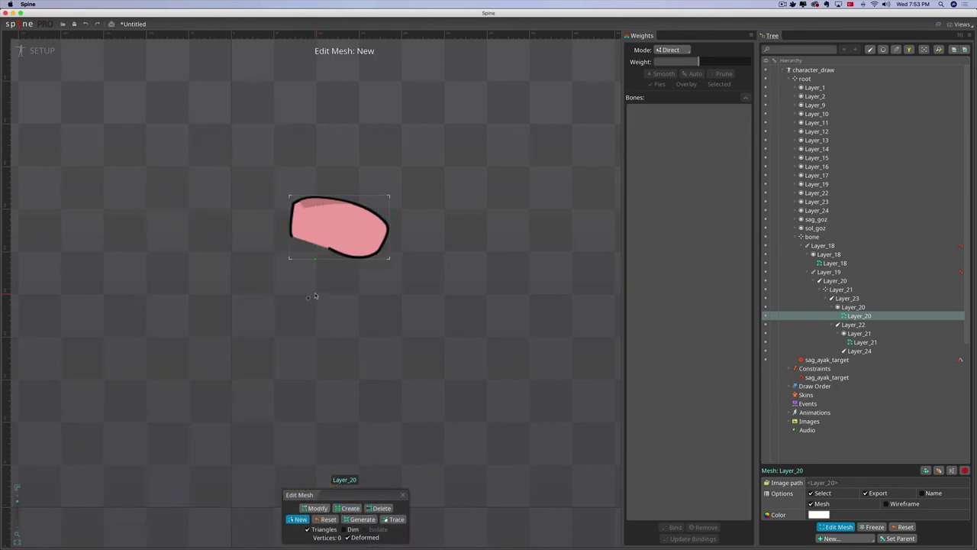
pyautogui.click(290, 197)
pyautogui.click(309, 195)
pyautogui.click(346, 196)
pyautogui.click(390, 216)
pyautogui.click(388, 255)
pyautogui.click(277, 246)
pyautogui.click(285, 219)
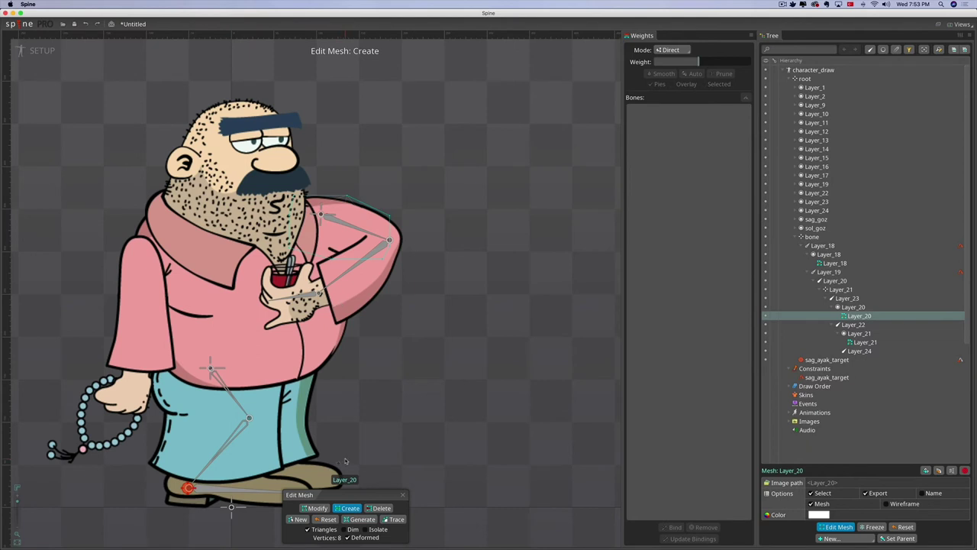
pyautogui.press('Escape')
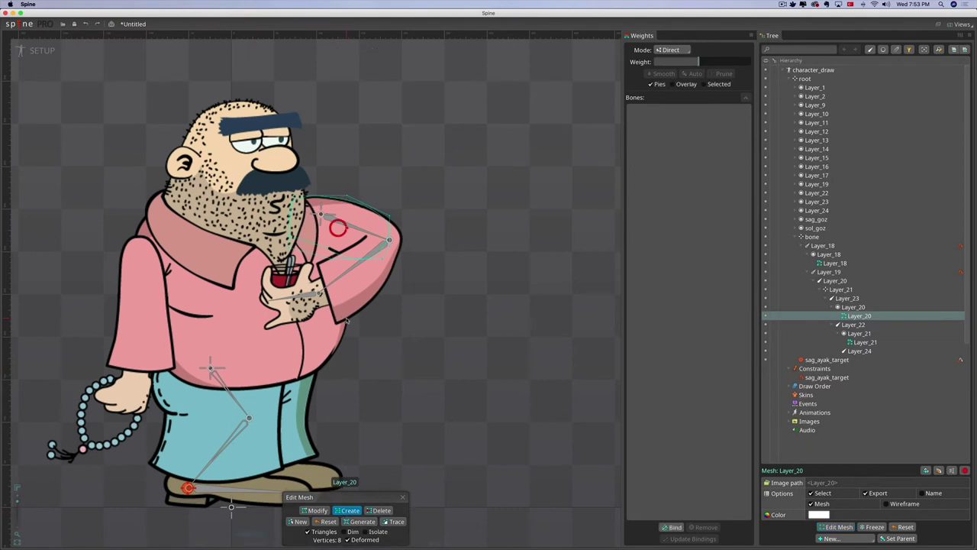
# - Bind the Layer_20 mesh to the upper-arm bone Layer_23 and the forearm bone Layer_22
pyautogui.click(676, 528)
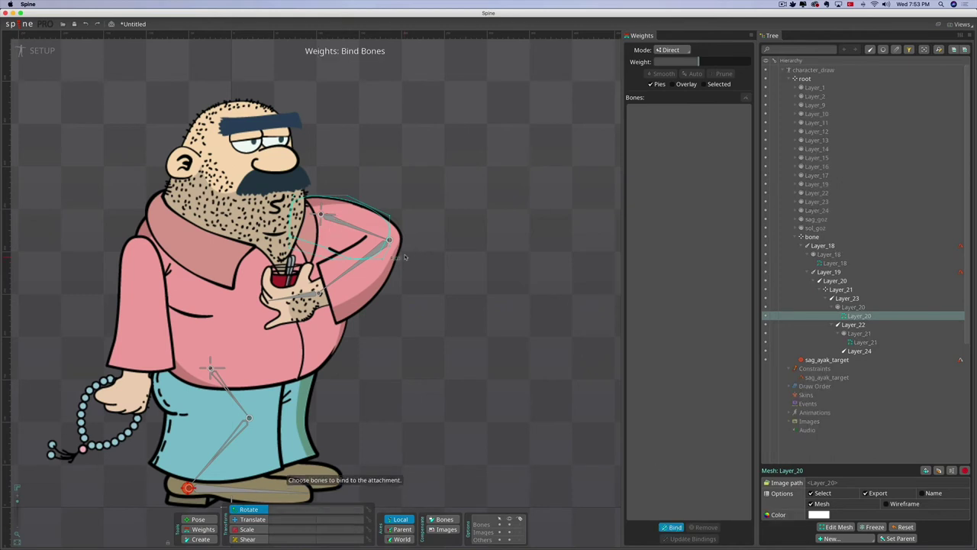
pyautogui.click(357, 239)
pyautogui.click(377, 249)
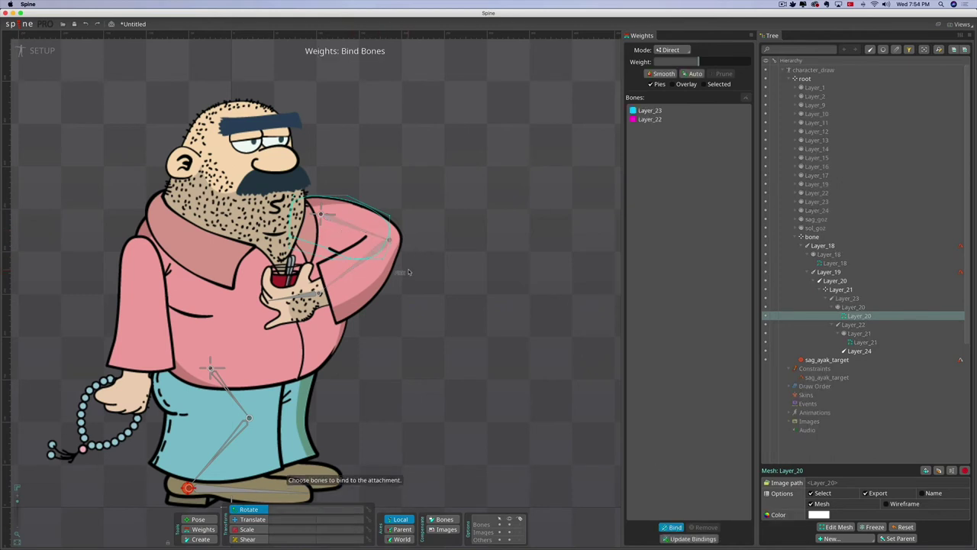
# - Bind the Layer_21 forearm mesh to the bones Layer_23, Layer_22 and Layer_24
pyautogui.click(385, 284)
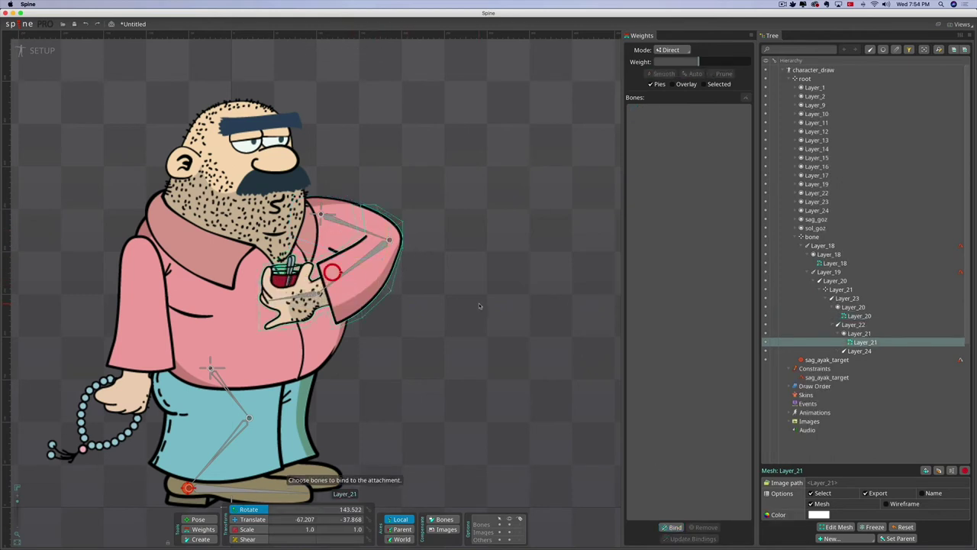
pyautogui.click(672, 527)
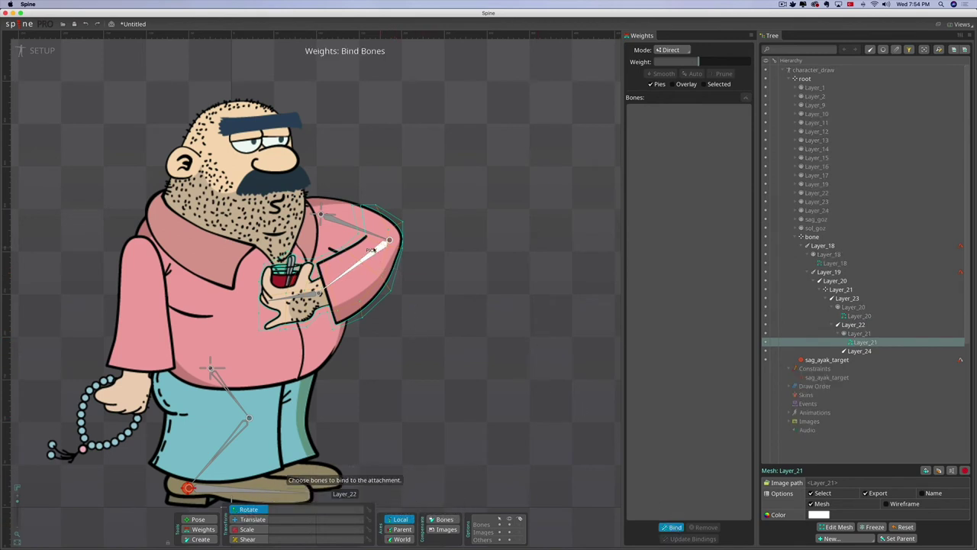
pyautogui.click(347, 227)
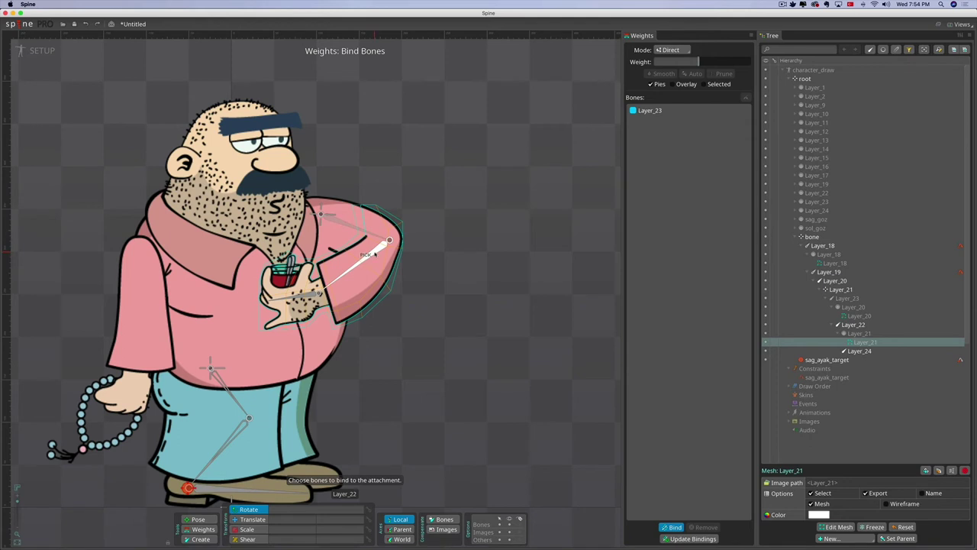
pyautogui.click(375, 253)
pyautogui.click(294, 298)
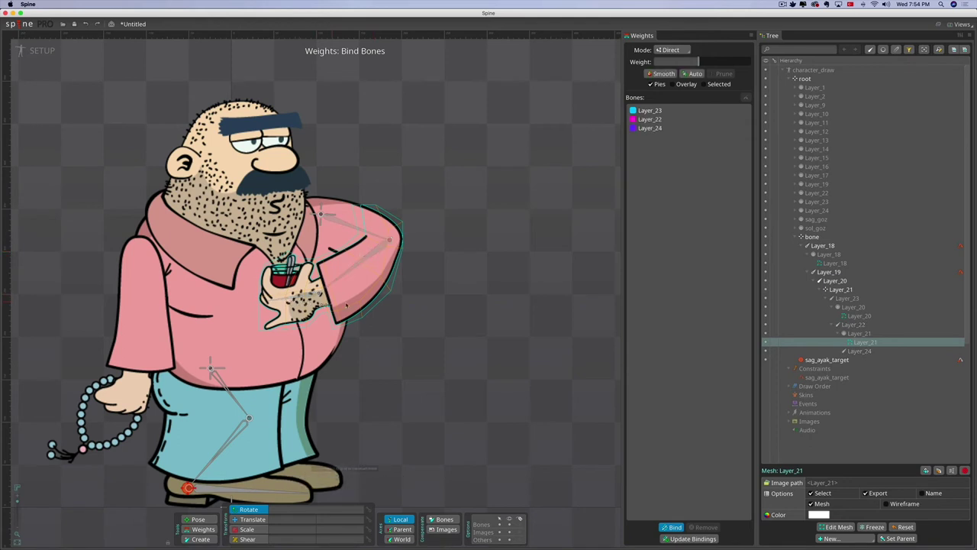
pyautogui.press('Escape')
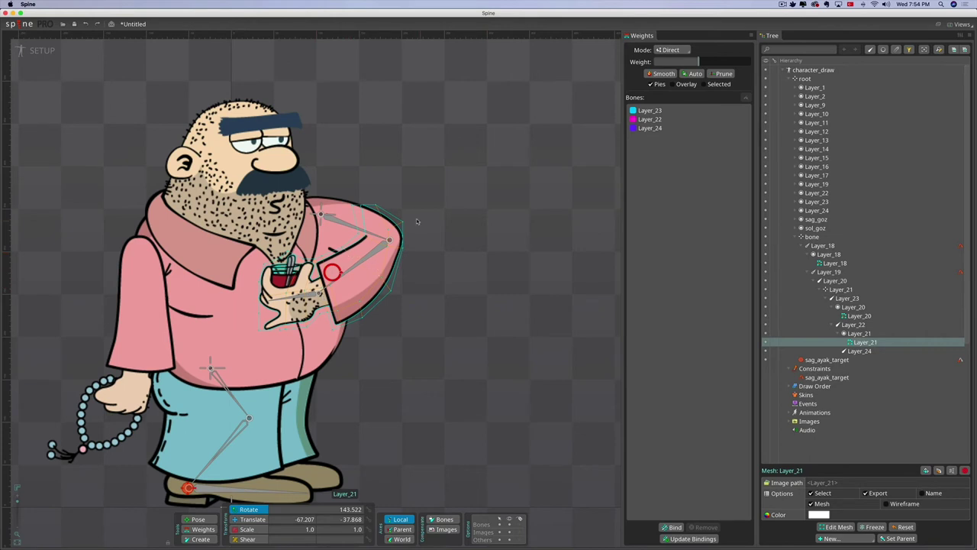
# - Create an IK constraint on bones Layer_23 and Layer_22 with a new target at the wrist named LEft_Hand_target
pyautogui.click(337, 223)
pyautogui.click(334, 222)
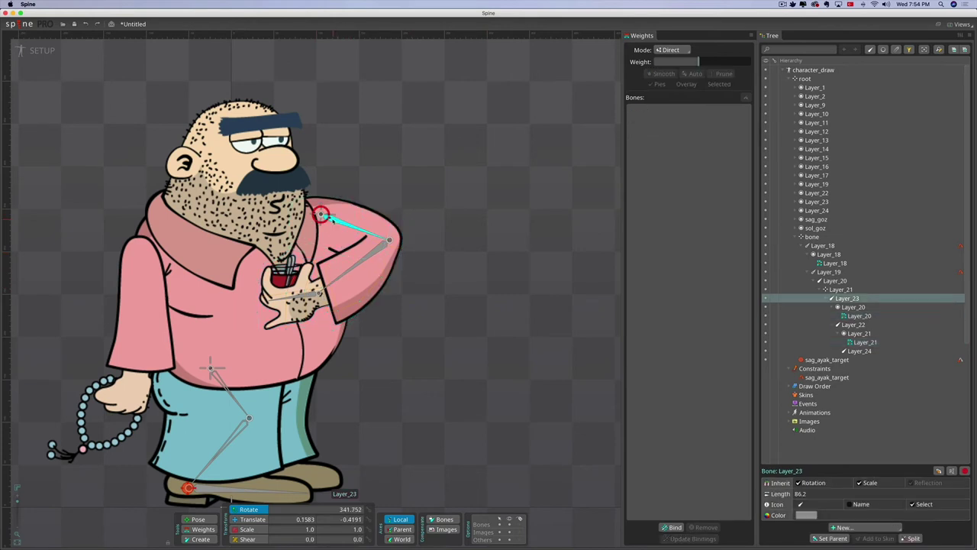
pyautogui.keyDown('shift'); pyautogui.click(389, 241); pyautogui.keyUp('shift')
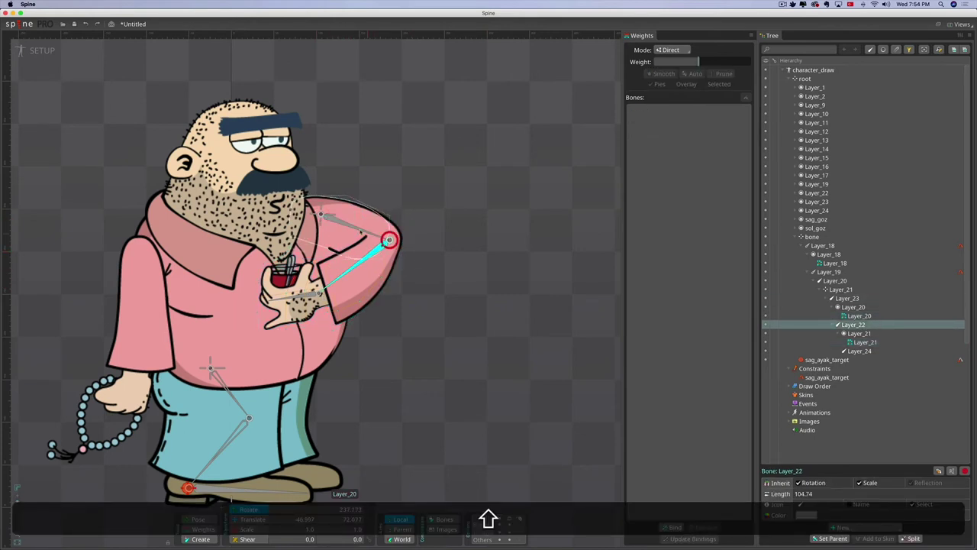
pyautogui.keyDown('super'); pyautogui.click(353, 228); pyautogui.keyUp('super')
pyautogui.click(863, 526)
pyautogui.click(882, 498)
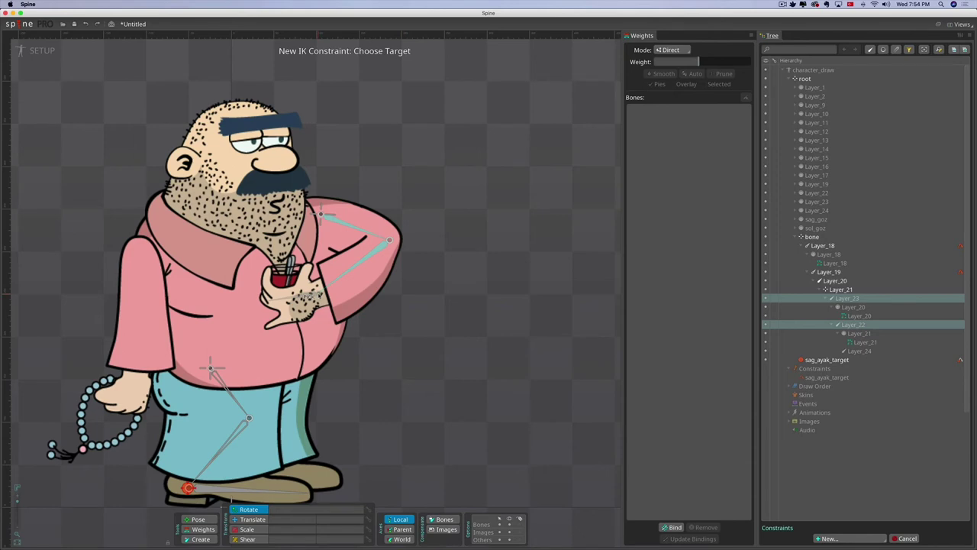
pyautogui.click(320, 213)
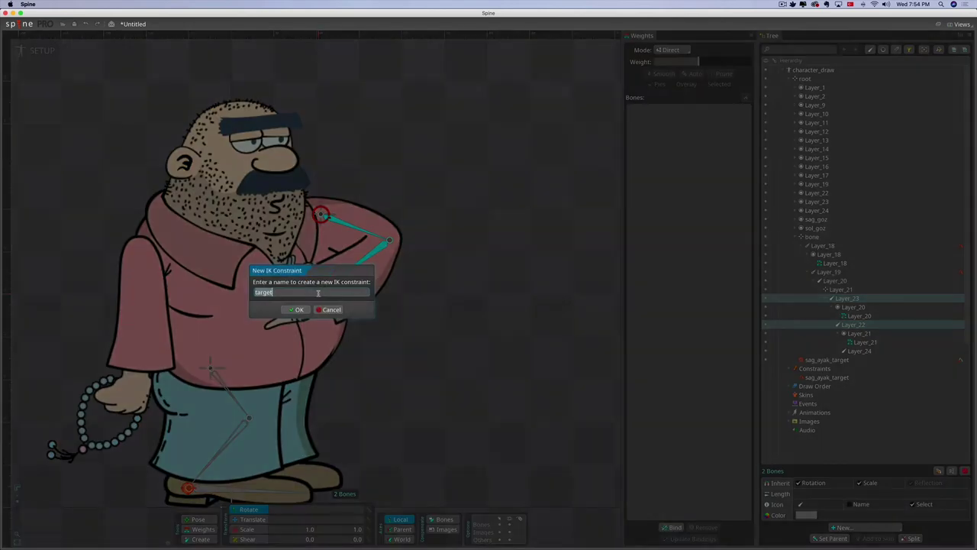
pyautogui.write('Le')
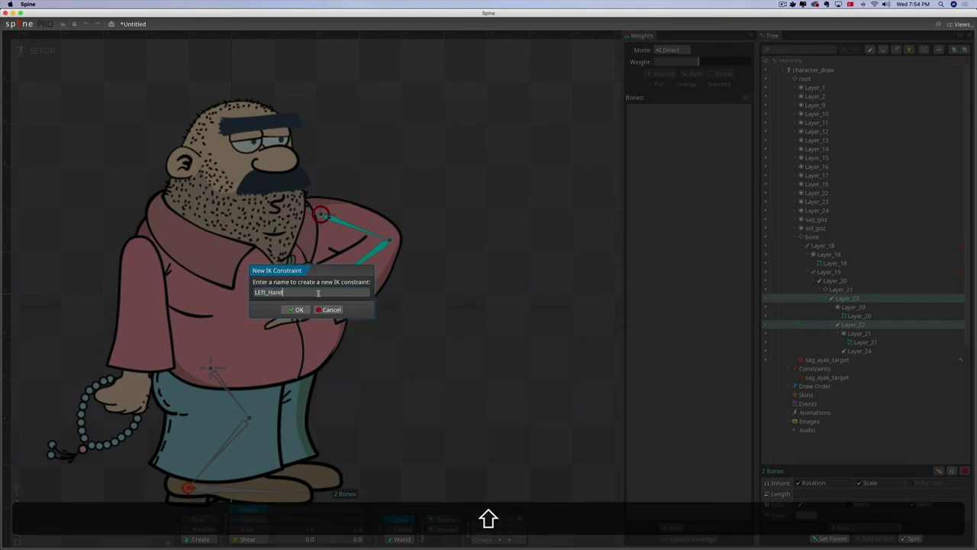
pyautogui.press('shift')
pyautogui.write('_target')
pyautogui.press('BackSpace')
pyautogui.press('Return')
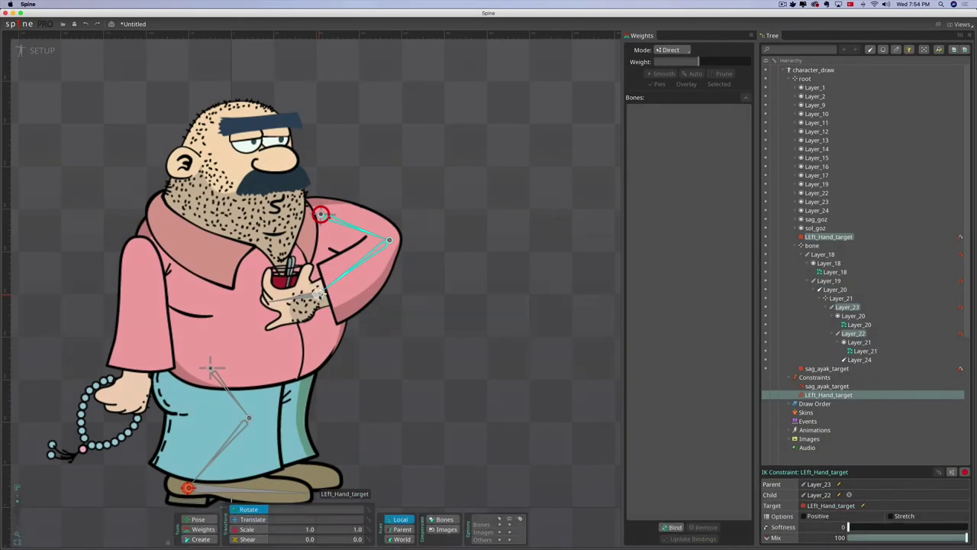
# - Test the arm IK by raising LEft_Hand_target to the chin, and settle it at about 82.3, 271.9
pyautogui.click(321, 294)
pyautogui.click(251, 519)
pyautogui.moveTo(319, 292); pyautogui.dragTo(305, 248)
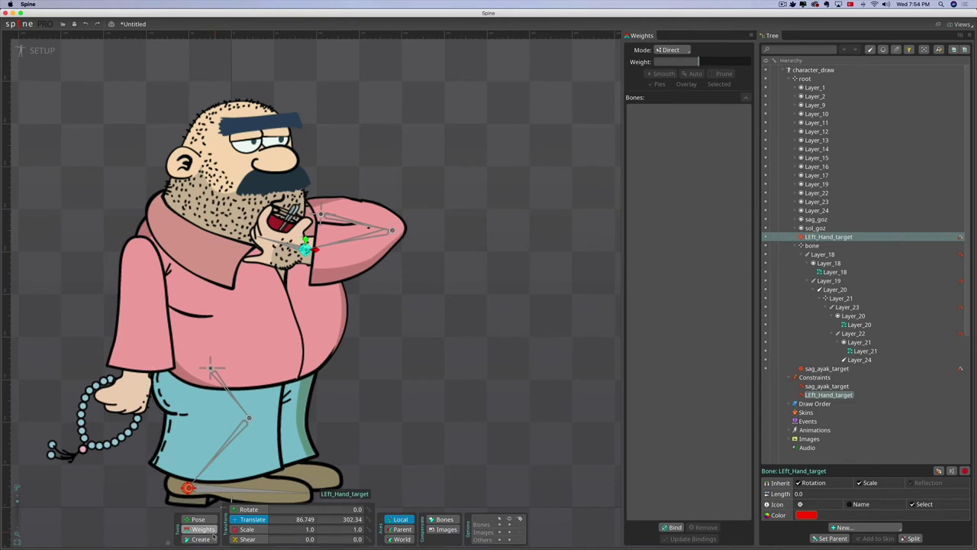
pyautogui.click(198, 519)
pyautogui.click(304, 249)
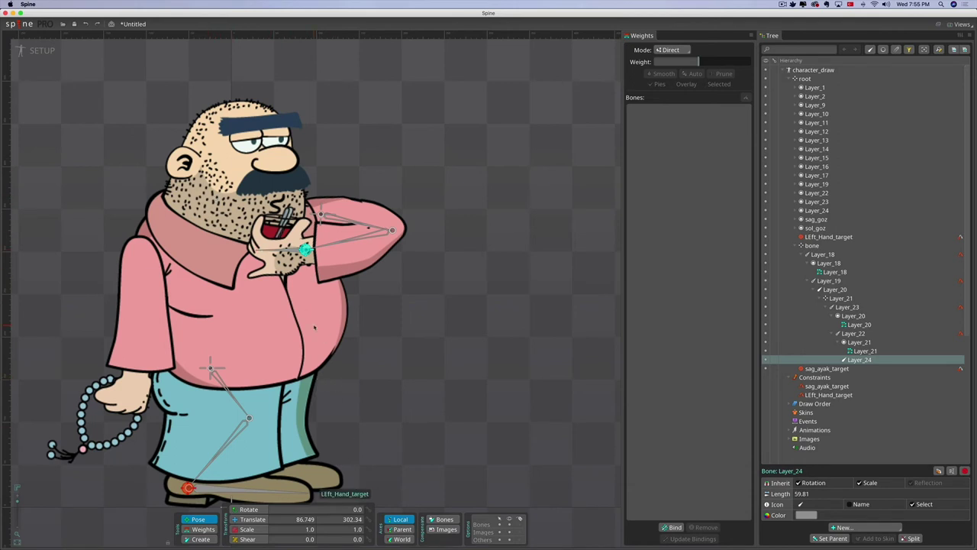
pyautogui.click(252, 519)
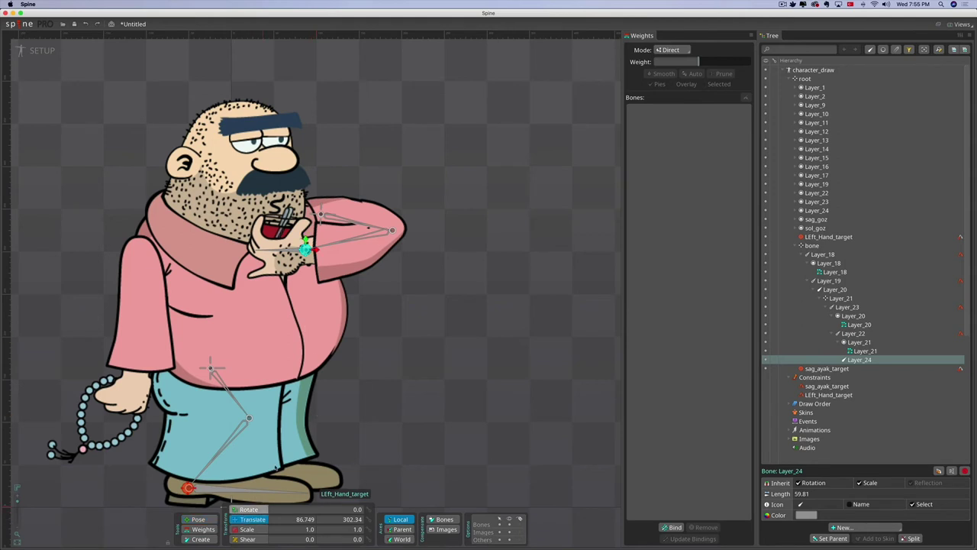
pyautogui.moveTo(305, 248); pyautogui.dragTo(303, 275)
pyautogui.moveTo(404, 344); pyautogui.dragTo(464, 331)
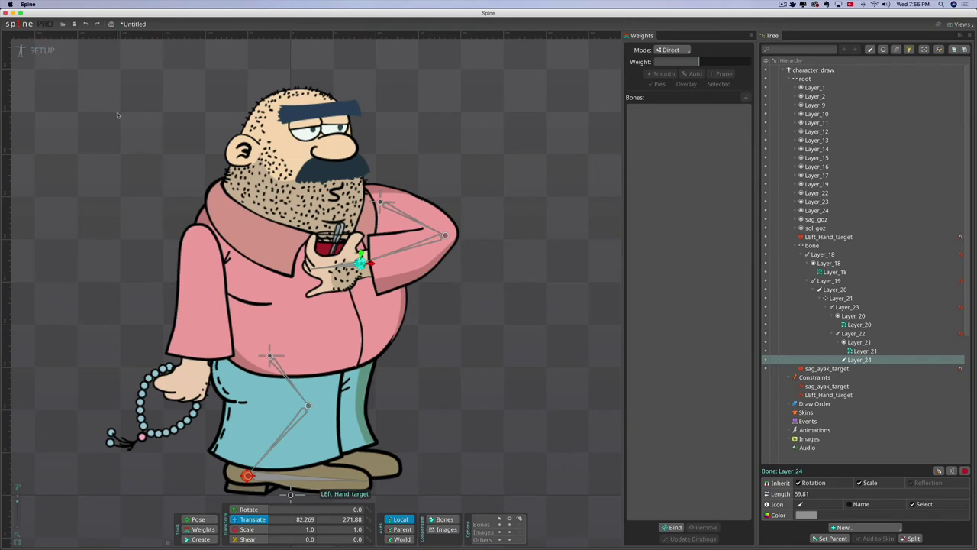
# - Switch to Animate mode and key LEft_Hand_target's translation at frame 30 and, lowered to about 75.1, 244.1, at frame 0
pyautogui.click(34, 52)
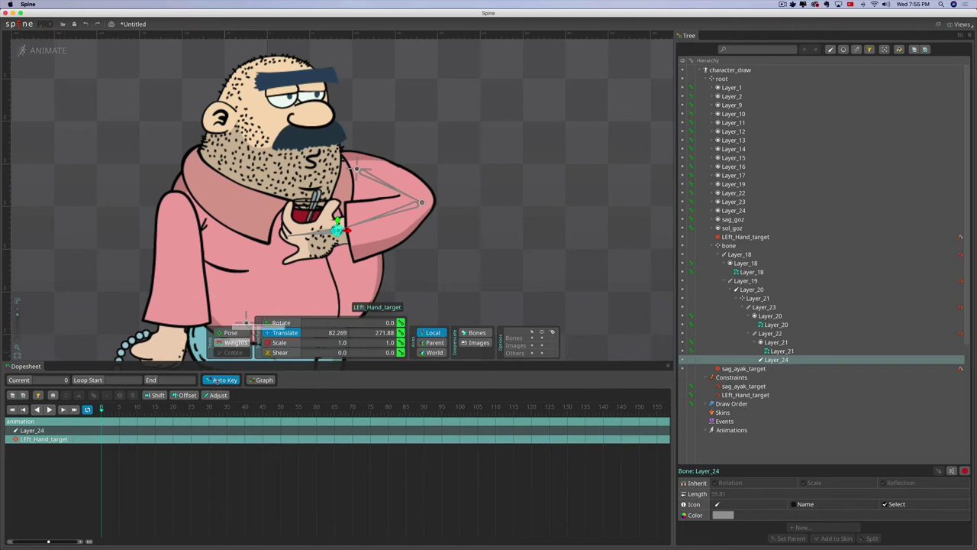
pyautogui.click(209, 413)
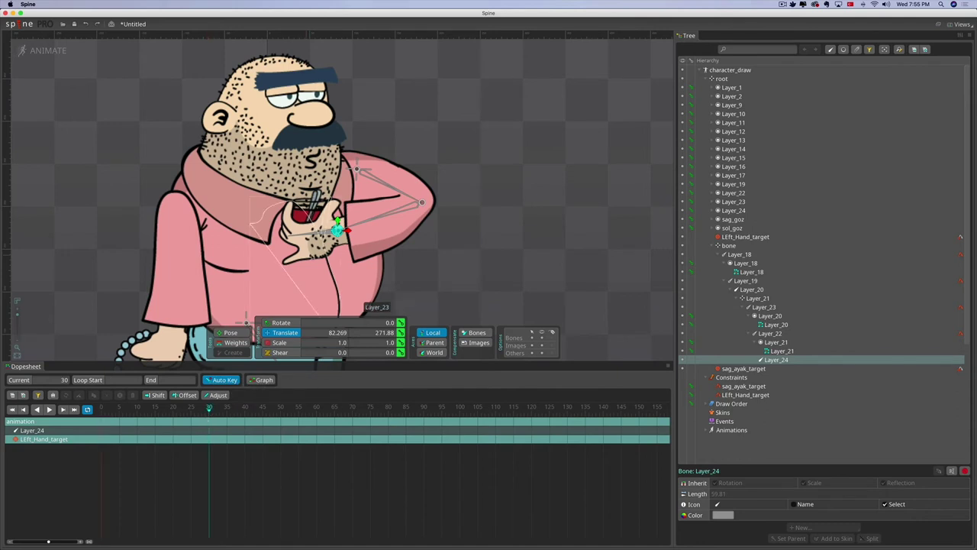
pyautogui.moveTo(337, 229); pyautogui.dragTo(342, 231)
pyautogui.moveTo(209, 409); pyautogui.dragTo(101, 410)
pyautogui.moveTo(339, 229); pyautogui.dragTo(332, 254)
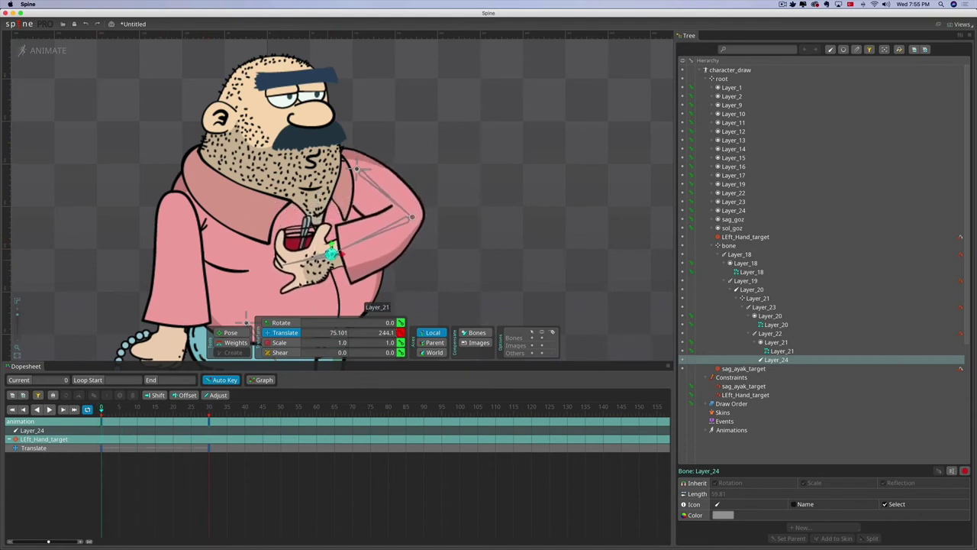
# - Key LEft_Hand_target raised to about 92.6, 314.4 at frame 65 and slightly higher at frame 83
pyautogui.moveTo(101, 409); pyautogui.dragTo(334, 409)
pyautogui.moveTo(342, 230); pyautogui.dragTo(345, 194)
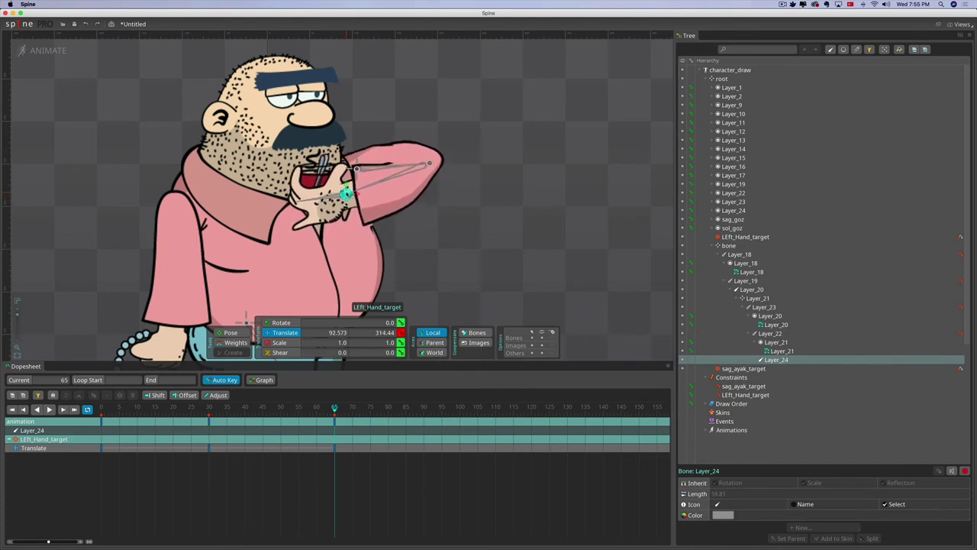
pyautogui.moveTo(345, 409); pyautogui.dragTo(398, 408)
pyautogui.moveTo(348, 194)
pyautogui.mouseDown()
pyautogui.moveTo(348, 175)
pyautogui.moveTo(344, 183)
pyautogui.mouseUp()
pyautogui.moveTo(343, 410); pyautogui.dragTo(399, 413)
pyautogui.press('Home')
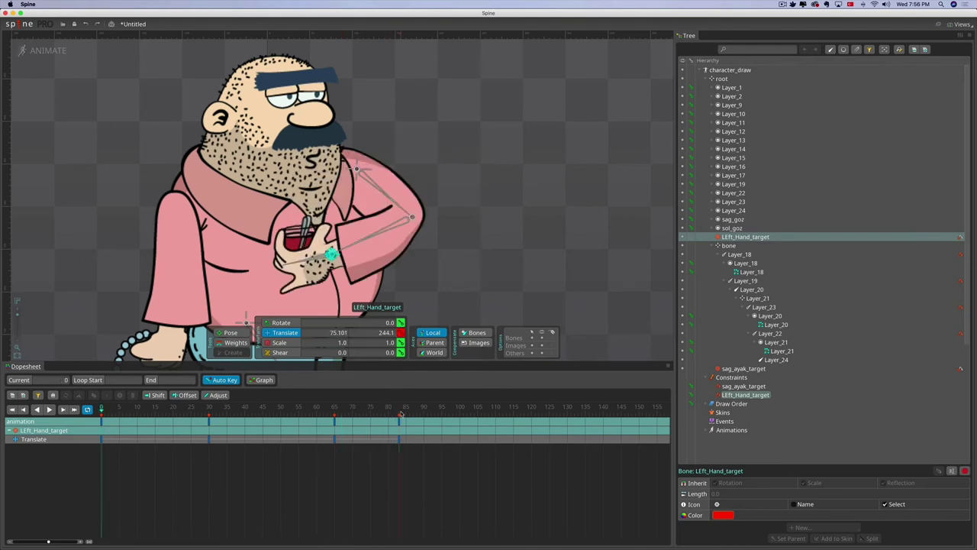
# - Move the last translate key to frame 108 and play back the arm animation
pyautogui.moveTo(414, 479)
pyautogui.mouseDown()
pyautogui.moveTo(394, 420)
pyautogui.moveTo(489, 425)
pyautogui.mouseUp()
pyautogui.click(48, 410)
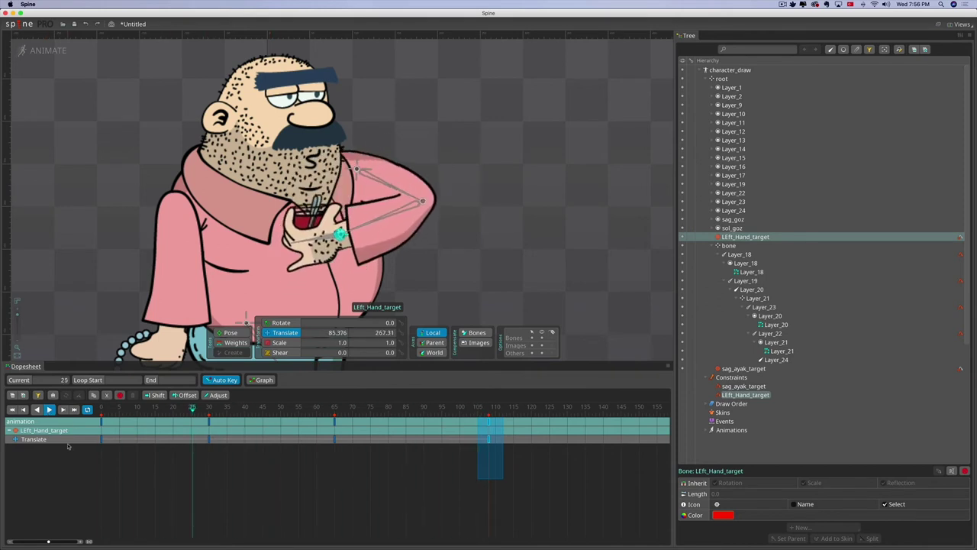
pyautogui.click(49, 410)
# - Copy the frame 65 translate key to frame 89 and raise the hand target slightly there
pyautogui.click(413, 410)
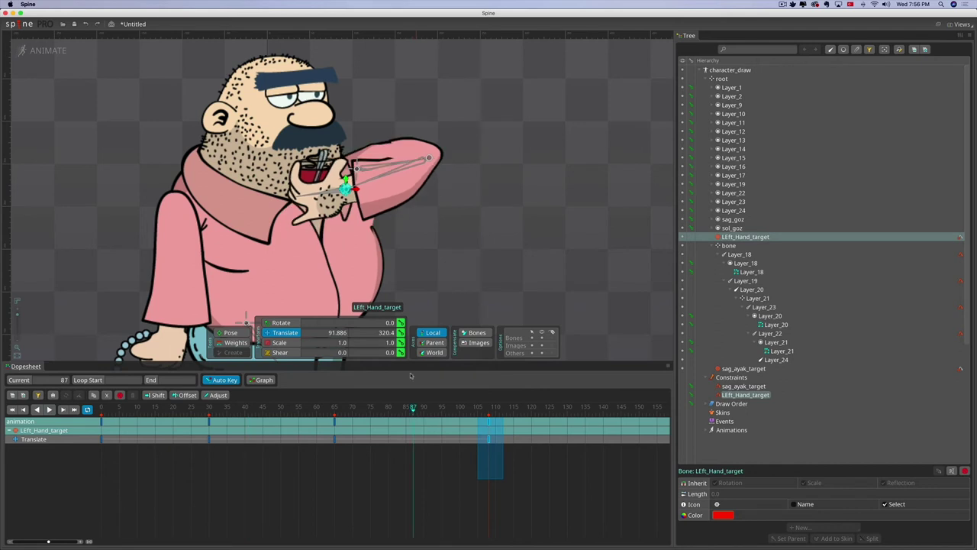
pyautogui.click(337, 425)
pyautogui.press('super+c')
pyautogui.press('super+v')
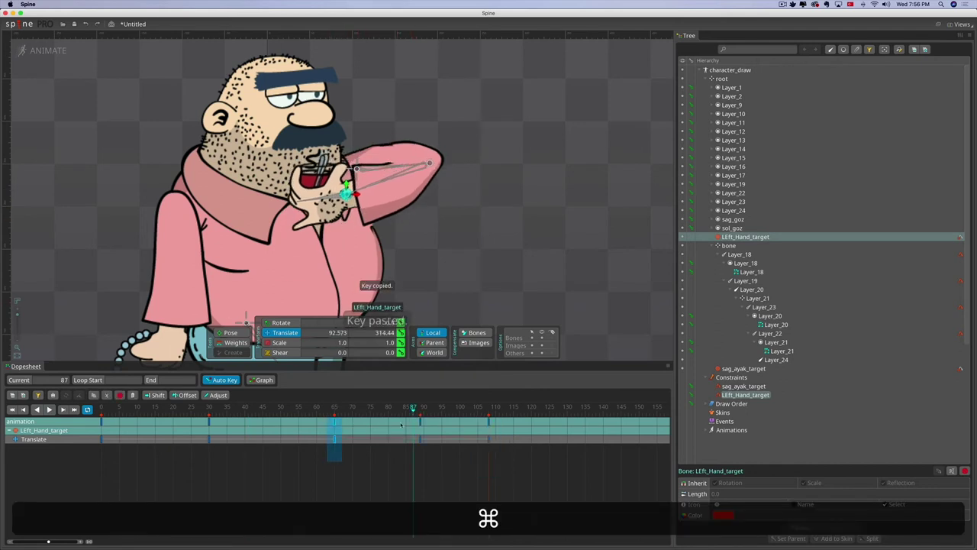
pyautogui.moveTo(413, 412); pyautogui.dragTo(420, 409)
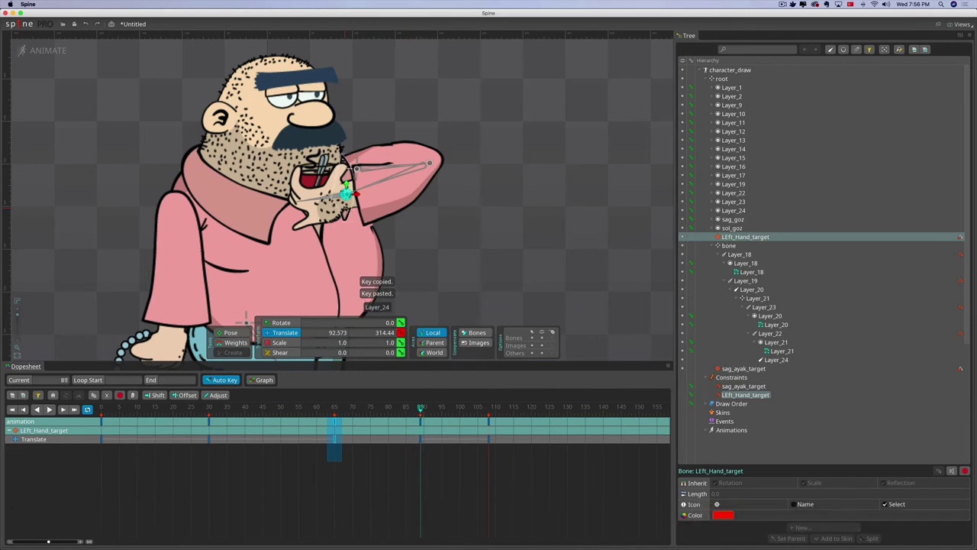
pyautogui.moveTo(346, 184); pyautogui.dragTo(346, 181)
# - Shift the last translate key to frame 103 and play back the animation to check the timing
pyautogui.press('space')
pyautogui.press('space')
pyautogui.moveTo(489, 425); pyautogui.dragTo(471, 428)
pyautogui.press('space')
pyautogui.scroll(-2, 419, 413)
pyautogui.press('space')
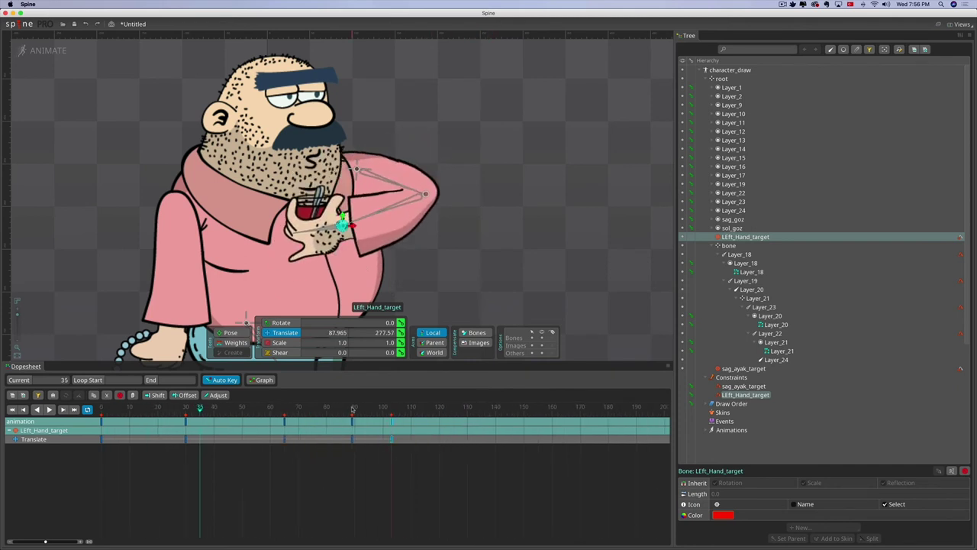
pyautogui.click(48, 409)
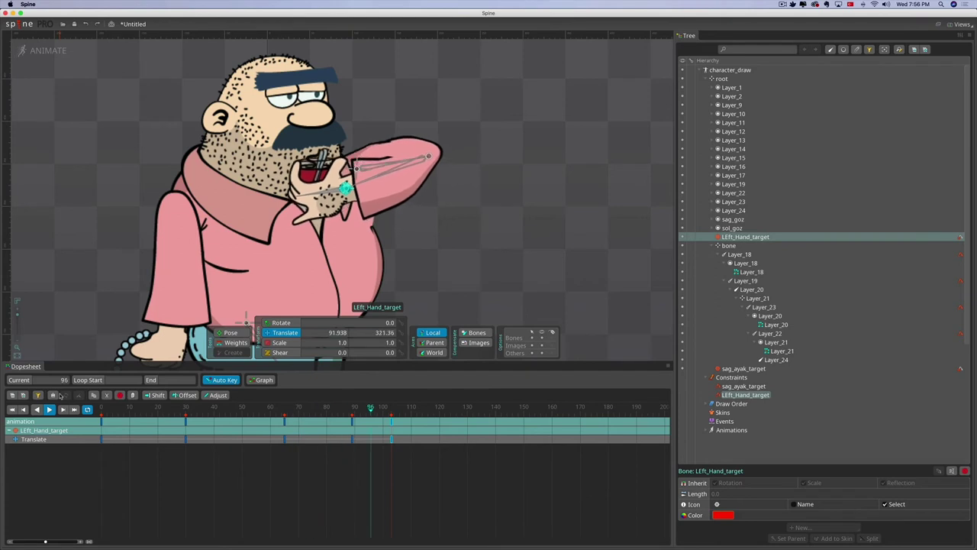
pyautogui.press('space')
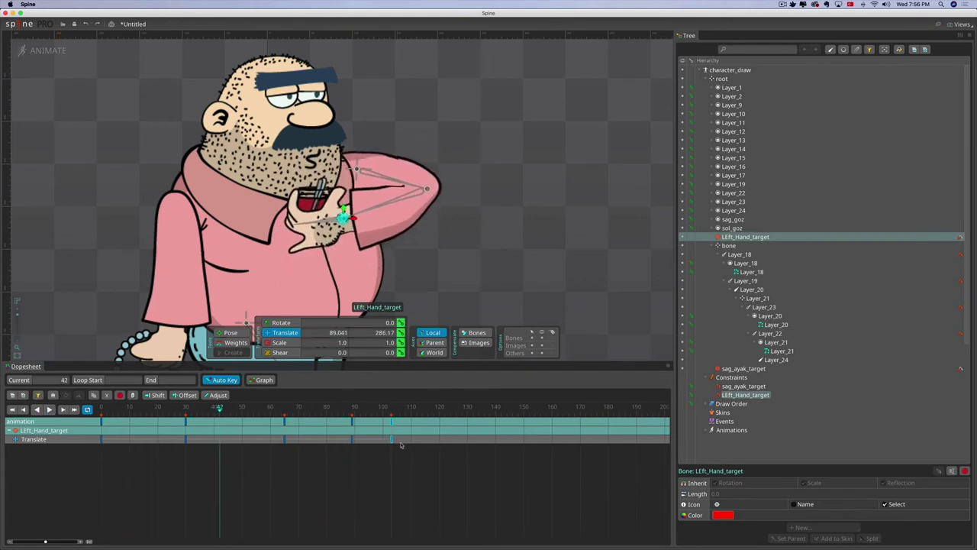
# - Key LEft_Hand_target's translation at about 91.7, 326.1 at frame 125
pyautogui.moveTo(392, 412); pyautogui.dragTo(453, 410)
pyautogui.moveTo(356, 183); pyautogui.dragTo(346, 184)
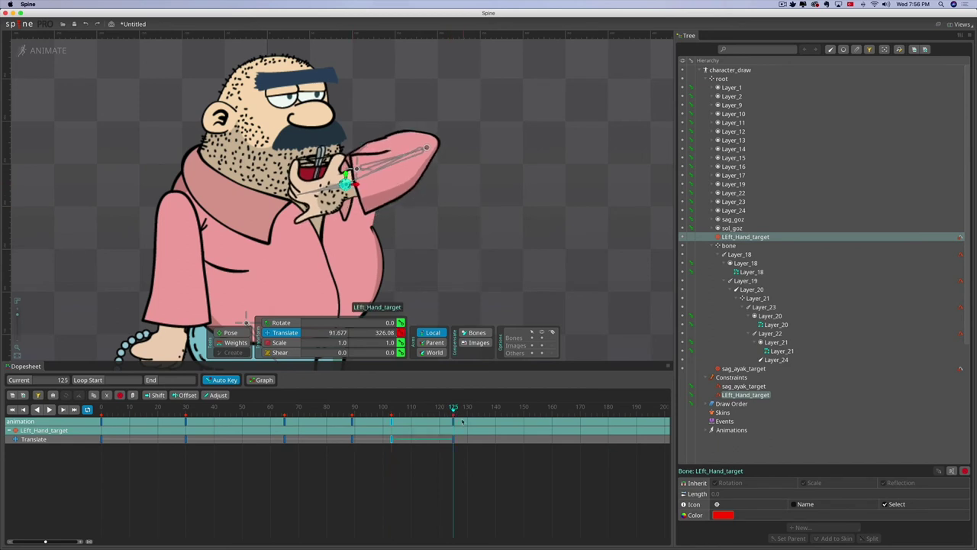
# - Copy the hand target's frame 103 translate key to about frame 158
pyautogui.click(391, 440)
pyautogui.press('super+c')
pyautogui.click(507, 409)
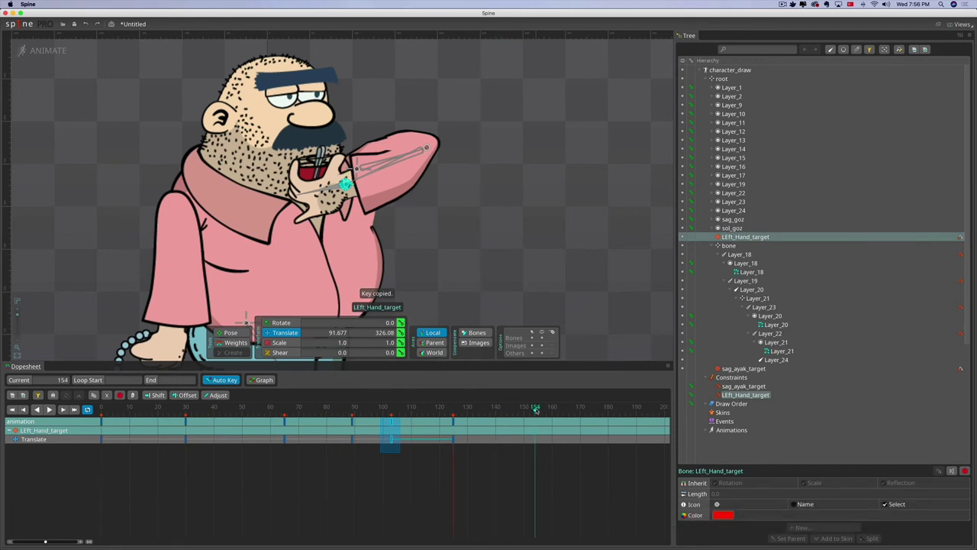
pyautogui.press('super+v')
# - Copy the frame 89 translate key to about frame 177 and play back the arm animation
pyautogui.moveTo(363, 452); pyautogui.dragTo(347, 418)
pyautogui.press('super+c')
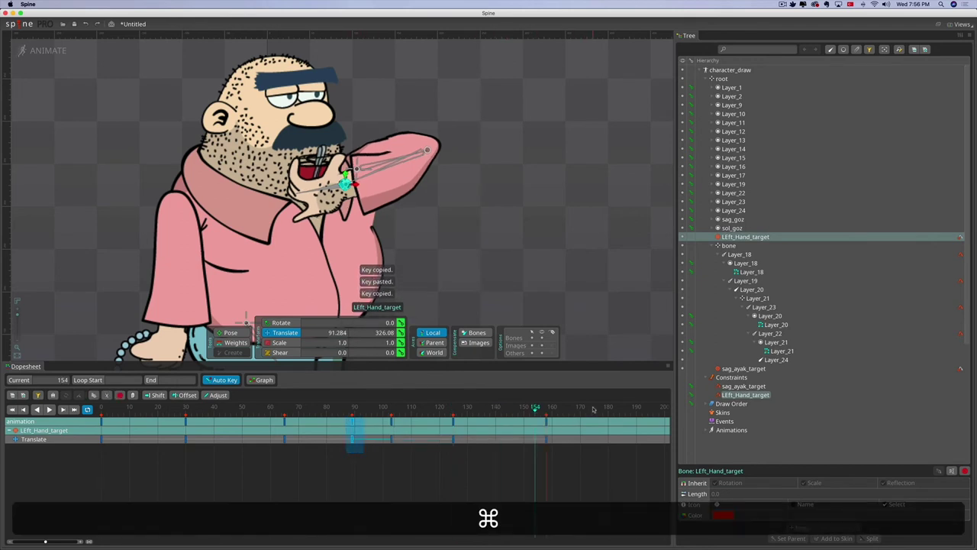
pyautogui.click(593, 409)
pyautogui.press('super+v')
pyautogui.click(49, 409)
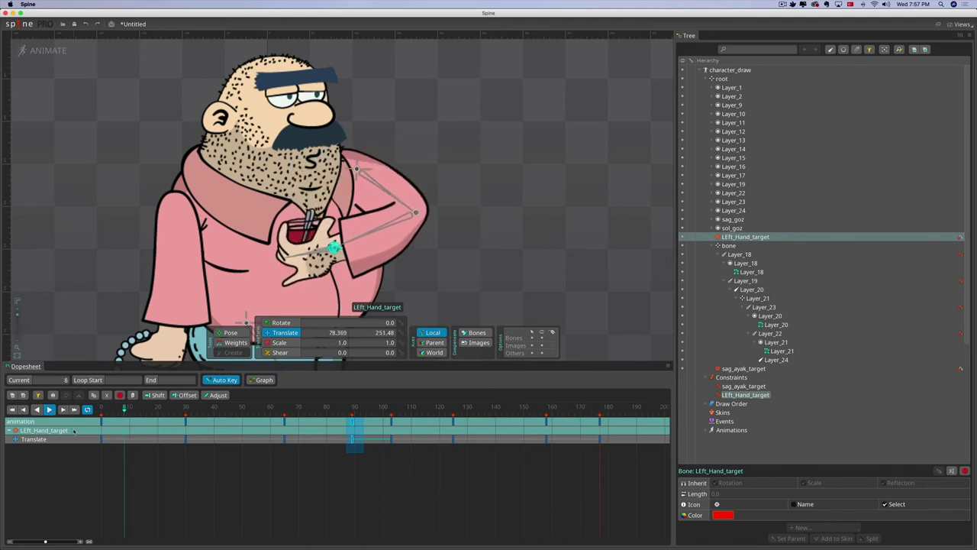
pyautogui.press('space')
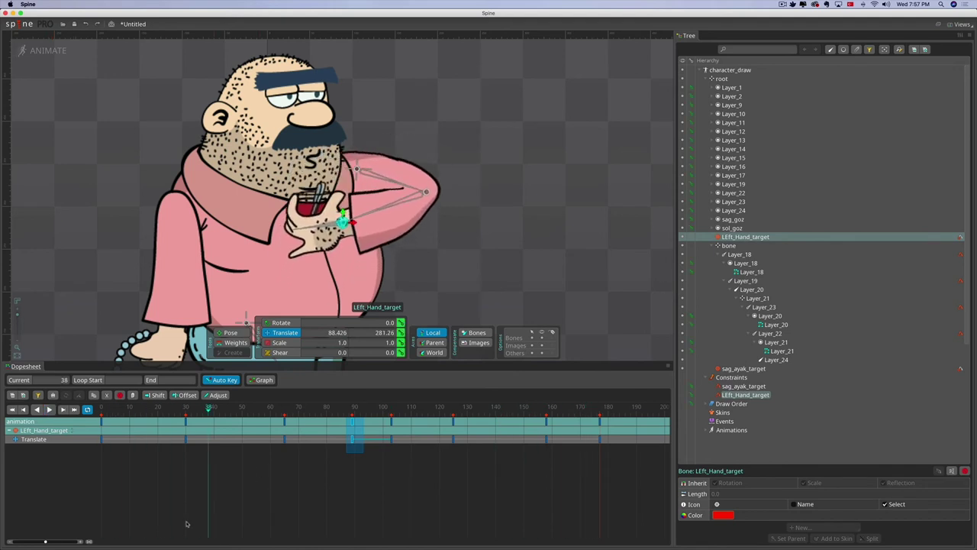
# - Copy the hand target's frame 30 translate key to about frame 227
pyautogui.moveTo(46, 542); pyautogui.dragTo(39, 541)
pyautogui.moveTo(160, 460); pyautogui.dragTo(139, 417)
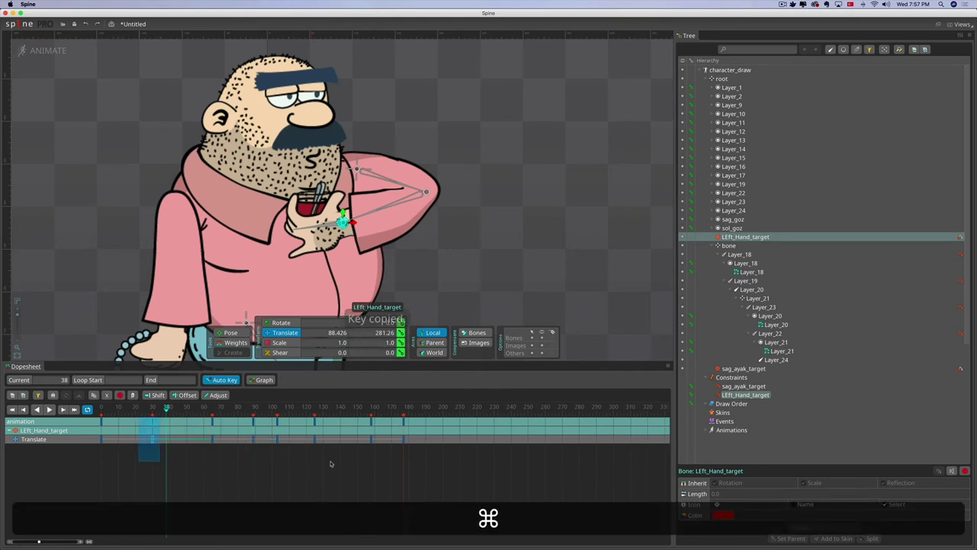
pyautogui.click(476, 410)
pyautogui.press('super+v')
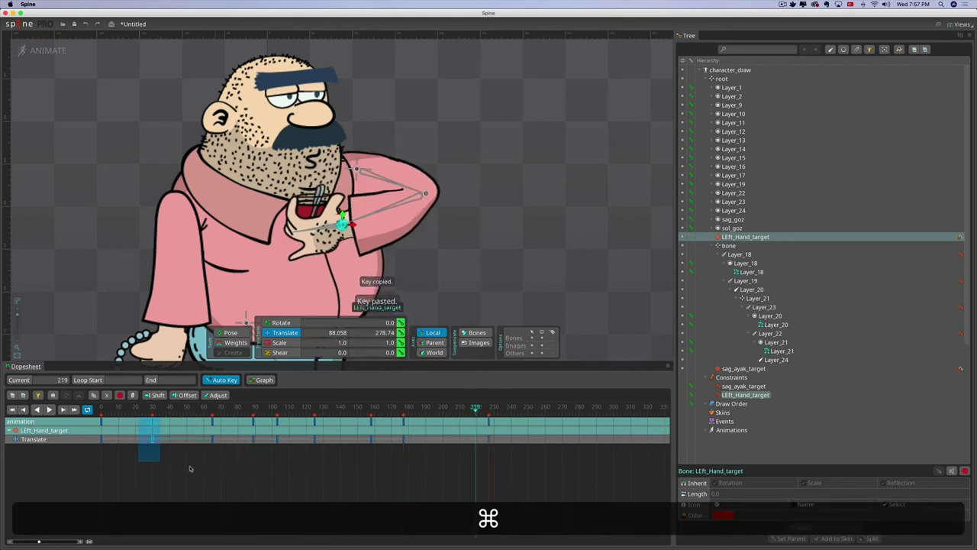
# - Copy the frame 0 translate key to frame 287, play back the full animation and return to frame 0
pyautogui.moveTo(130, 467); pyautogui.dragTo(102, 413)
pyautogui.press('cmd+c')
pyautogui.moveTo(475, 406); pyautogui.dragTo(591, 406)
pyautogui.press('super+v')
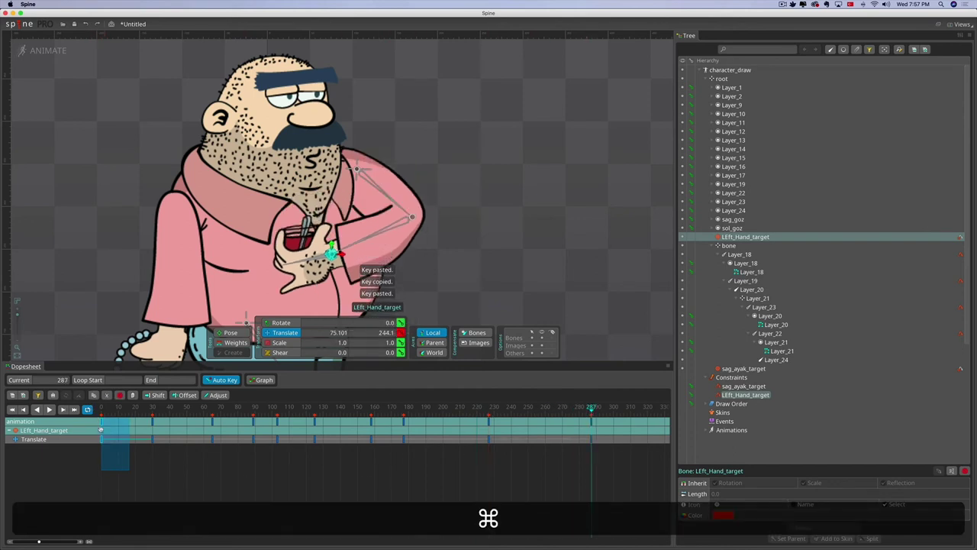
pyautogui.click(49, 409)
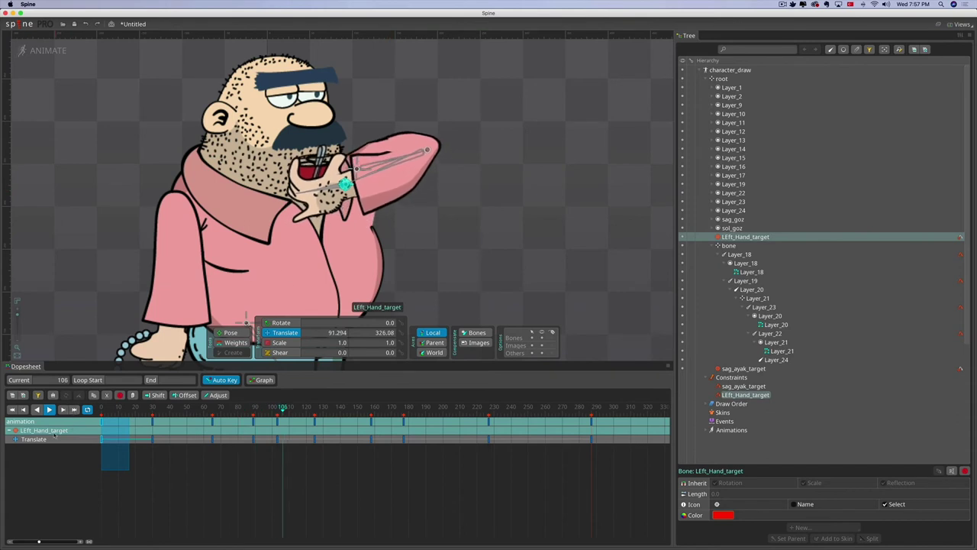
pyautogui.click(49, 410)
pyautogui.click(101, 409)
pyautogui.click(119, 482)
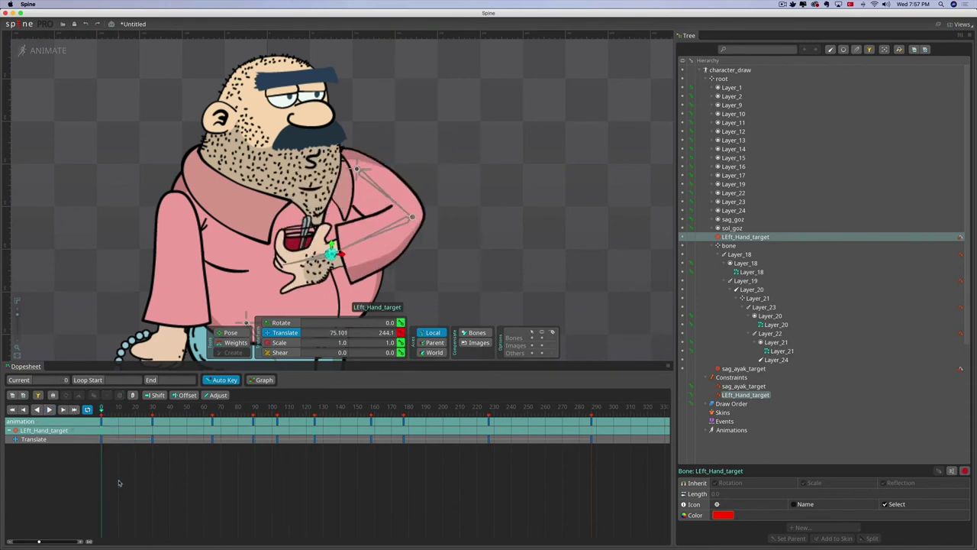
# - Try the alternative attachments Layer_6, Layer_8 and sol_goz for the sol_goz eye slot at frame 0
pyautogui.click(710, 246)
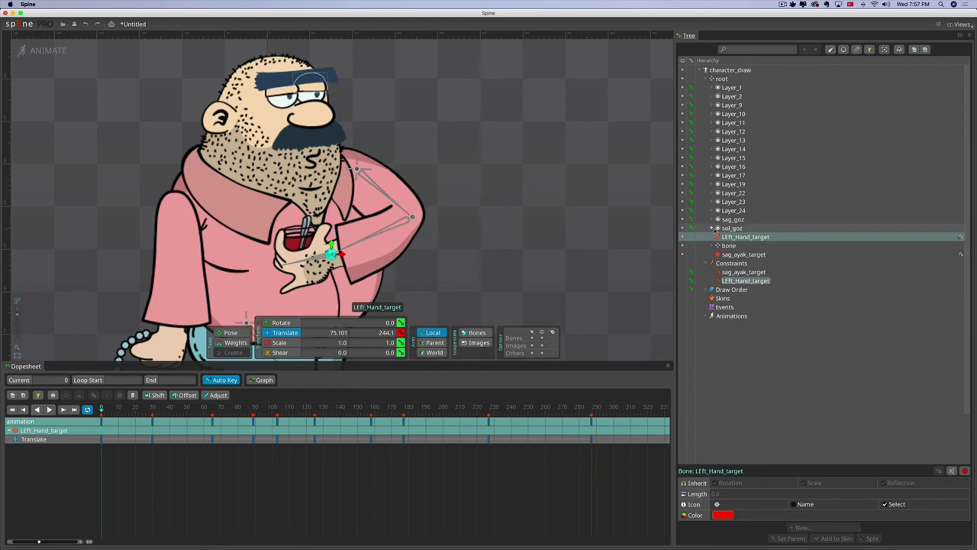
pyautogui.click(712, 227)
pyautogui.click(712, 219)
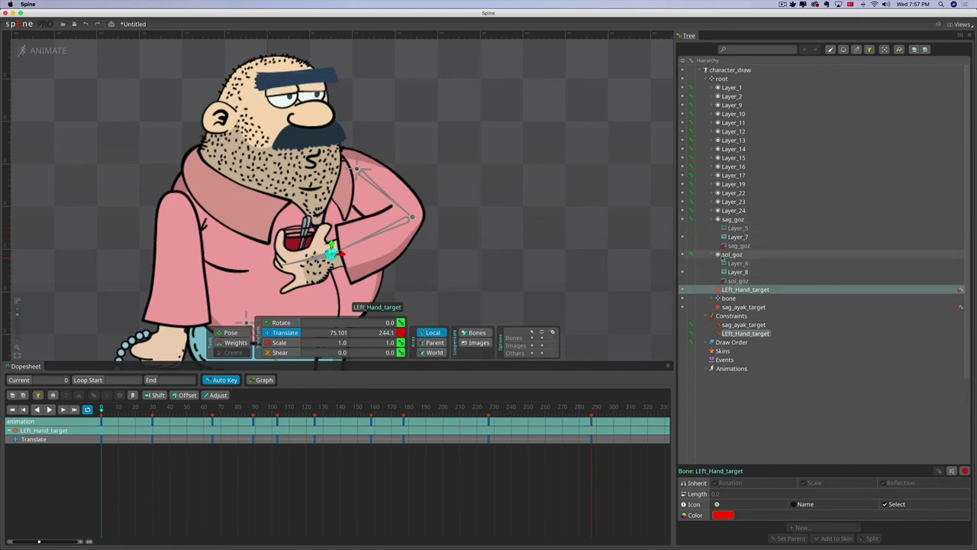
pyautogui.click(731, 245)
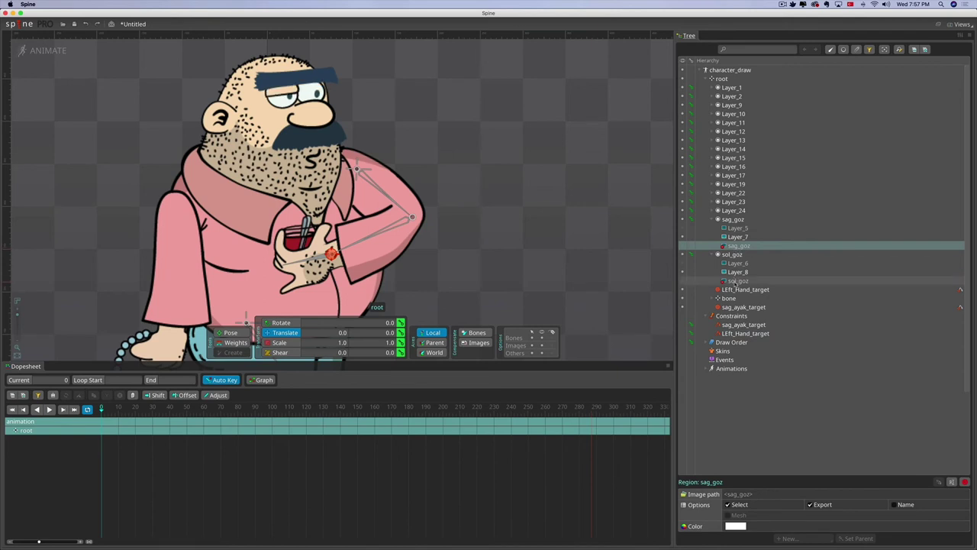
pyautogui.click(683, 264)
pyautogui.click(683, 272)
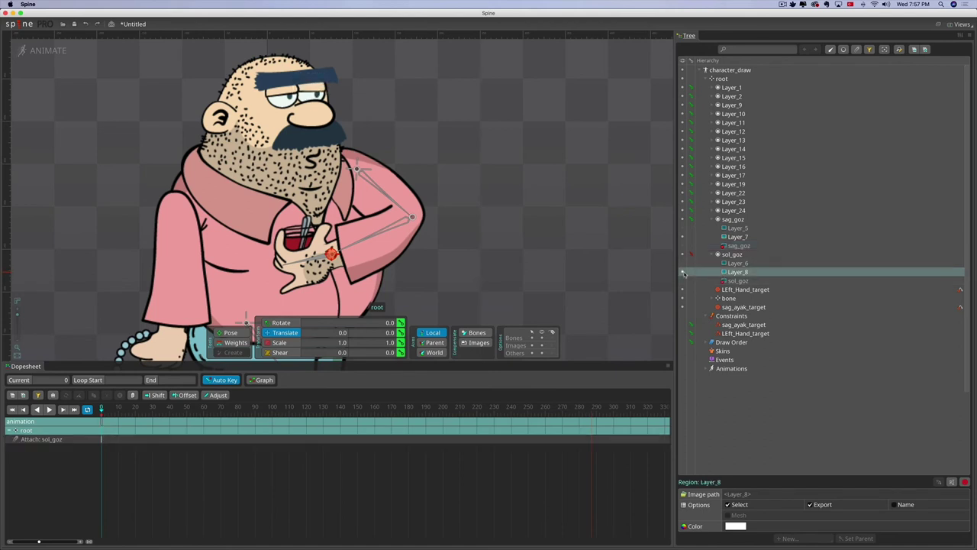
pyautogui.click(683, 266)
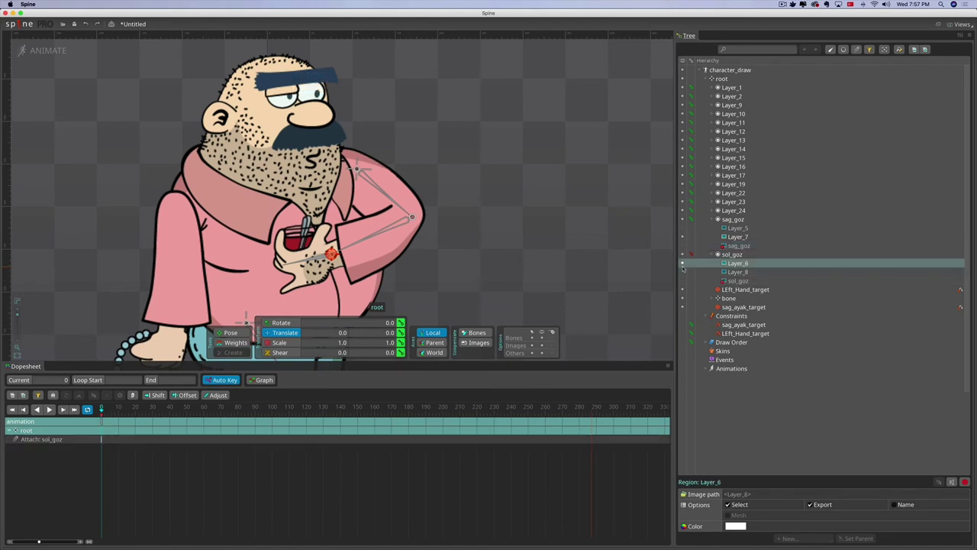
pyautogui.click(684, 272)
pyautogui.click(685, 281)
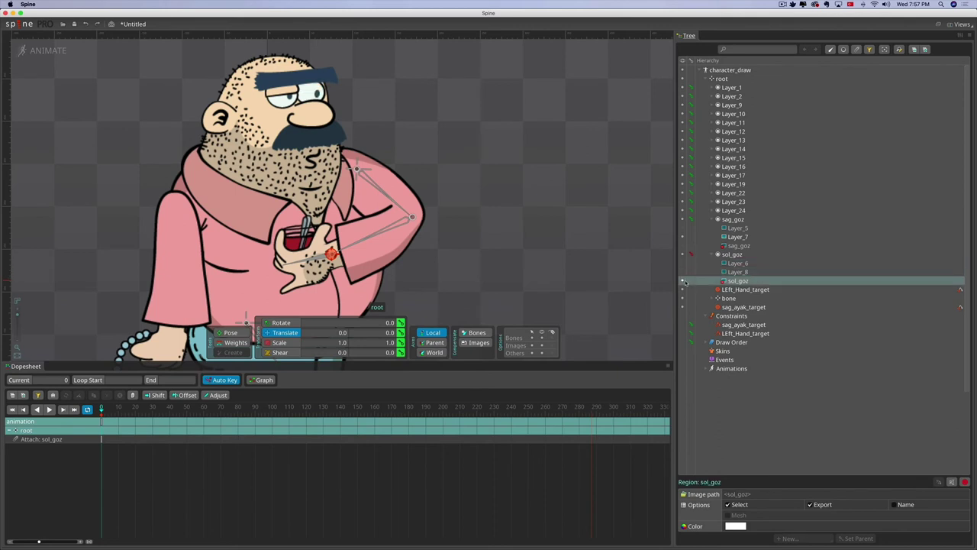
pyautogui.click(684, 272)
pyautogui.click(739, 282)
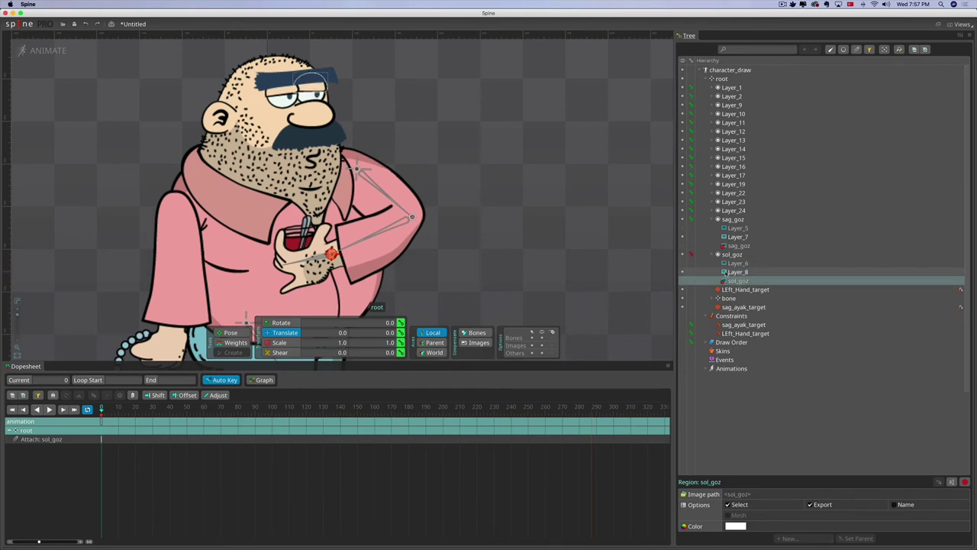
pyautogui.click(684, 271)
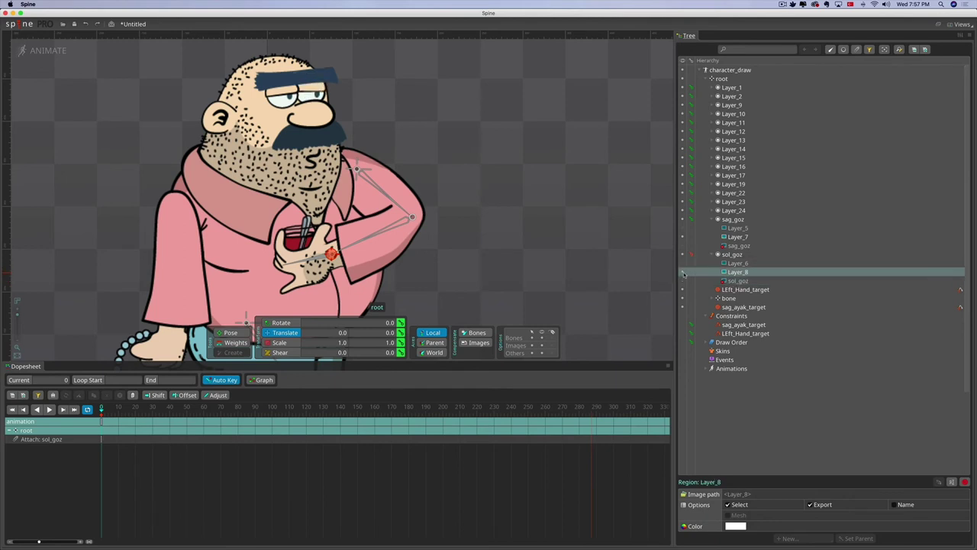
# - Try keying the sag_goz slot's attachment with Layer_7, and delete both eye attachment keys at frame 0
pyautogui.click(684, 229)
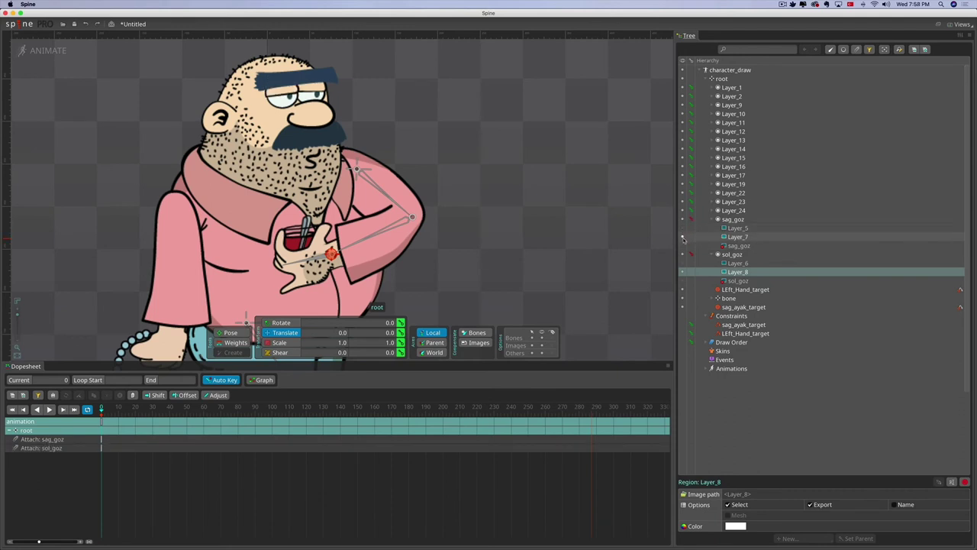
pyautogui.click(684, 237)
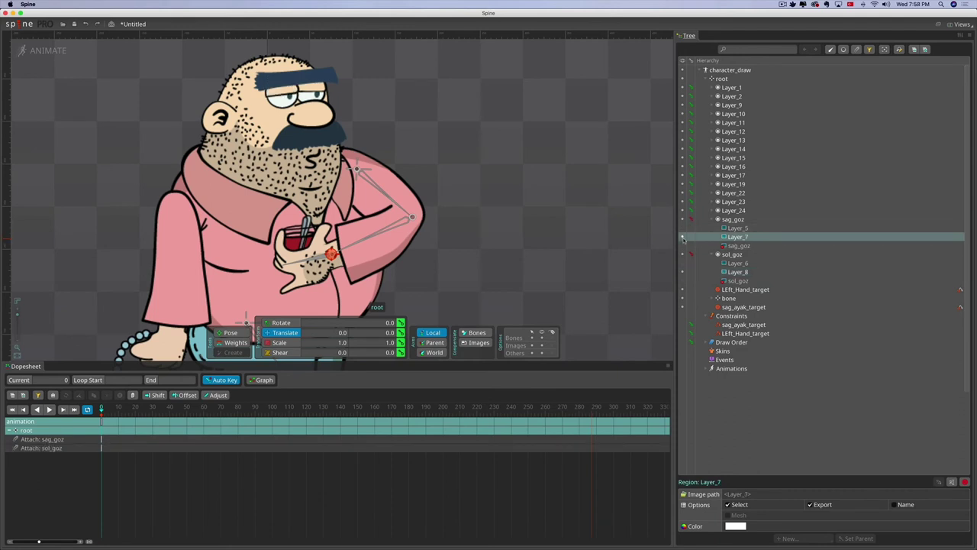
pyautogui.moveTo(107, 478); pyautogui.dragTo(91, 432)
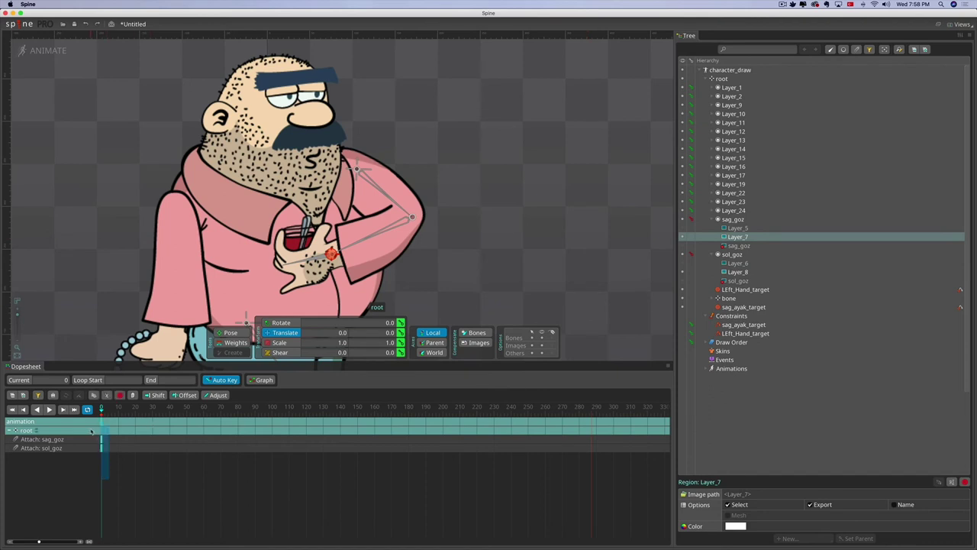
pyautogui.press('BackSpace')
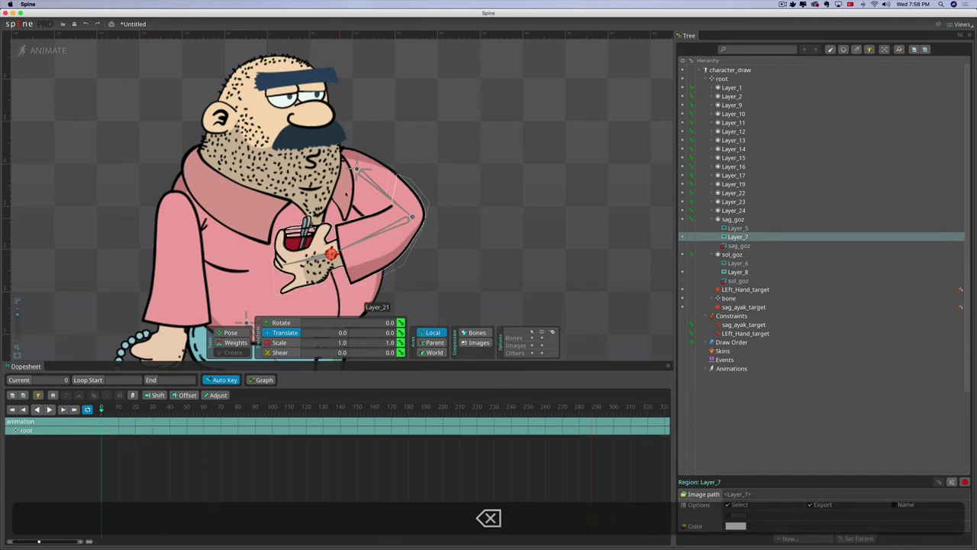
# - Move to frame 118, switch to Setup mode and activate the Create tool for a bone on the moustache, Layer_14
pyautogui.moveTo(114, 411); pyautogui.dragTo(304, 410)
pyautogui.click(298, 143)
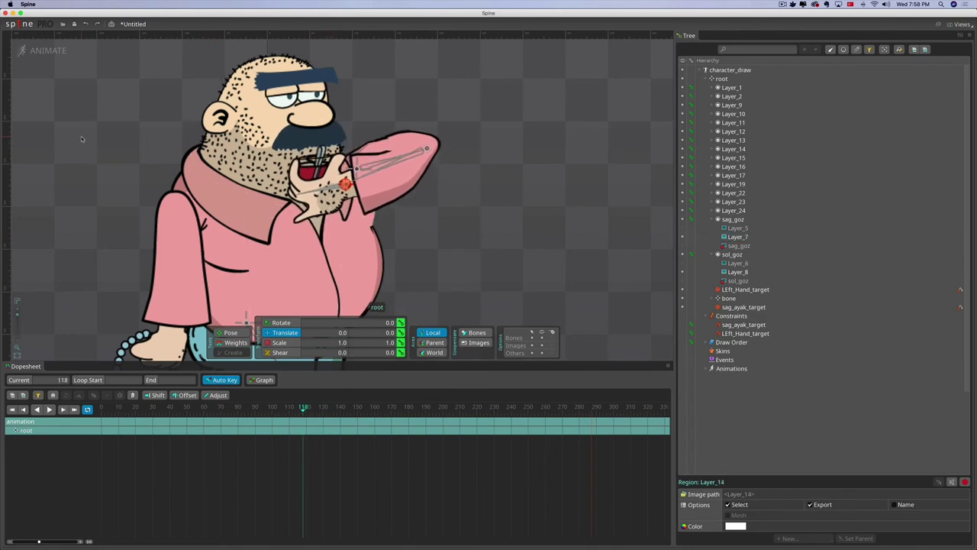
pyautogui.click(34, 47)
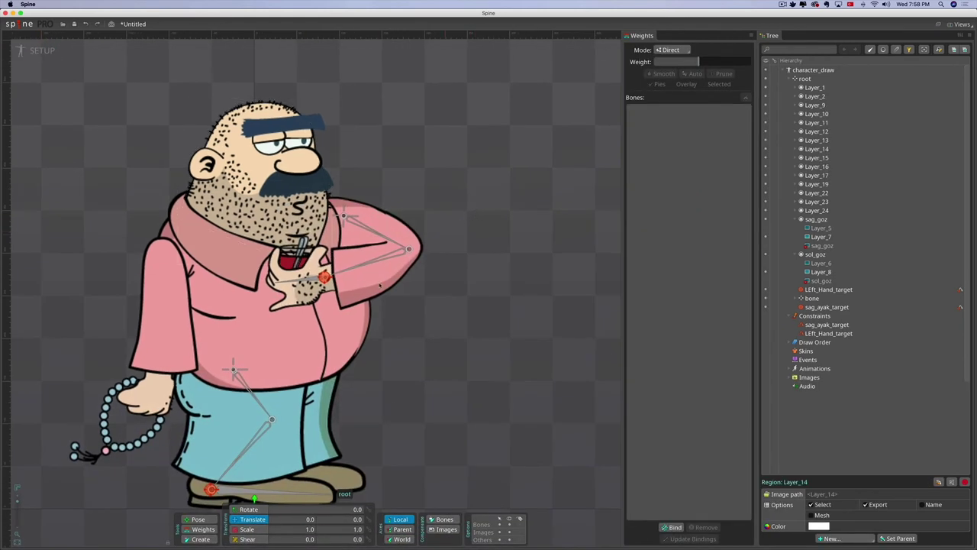
pyautogui.click(310, 181)
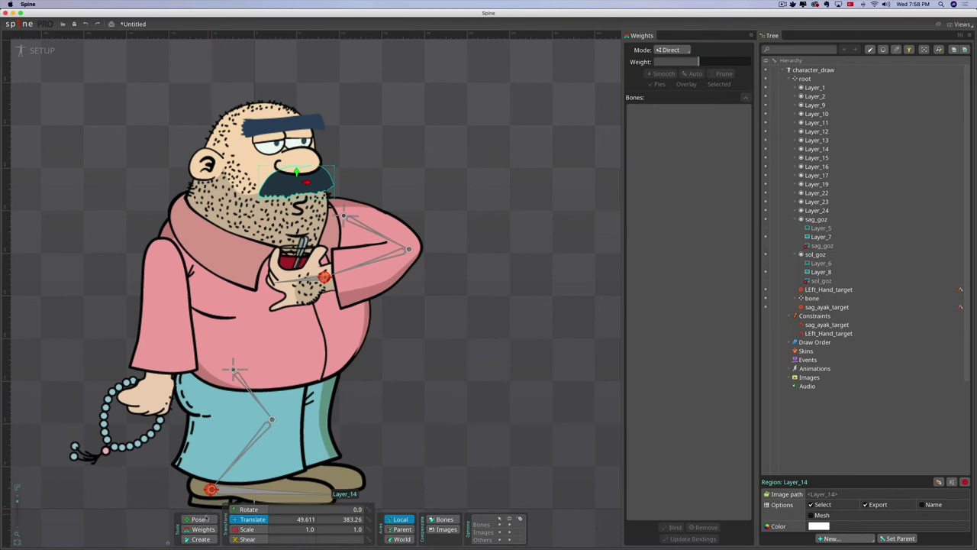
pyautogui.click(200, 538)
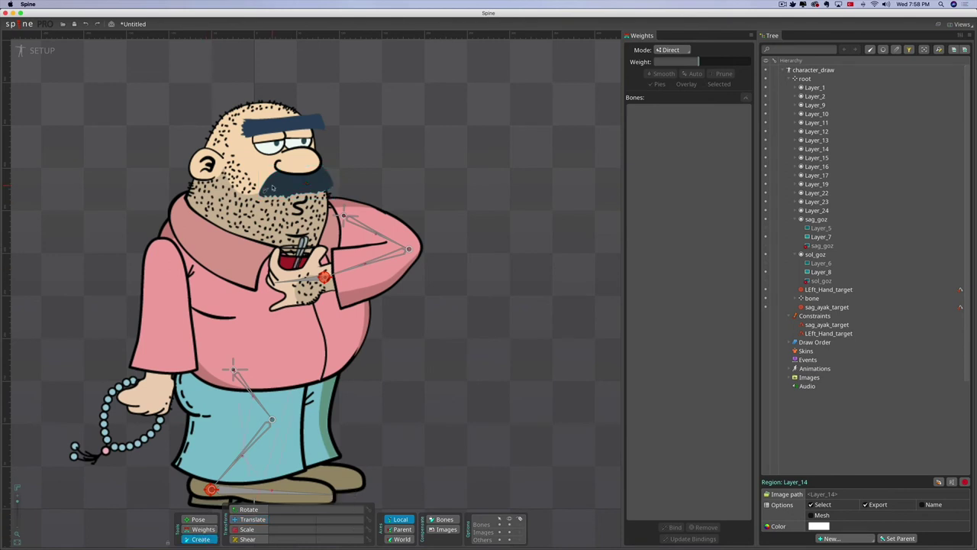
# - Try to create a bone on the moustache and undo the attempts
pyautogui.moveTo(271, 188); pyautogui.dragTo(325, 183)
pyautogui.press('super+z')
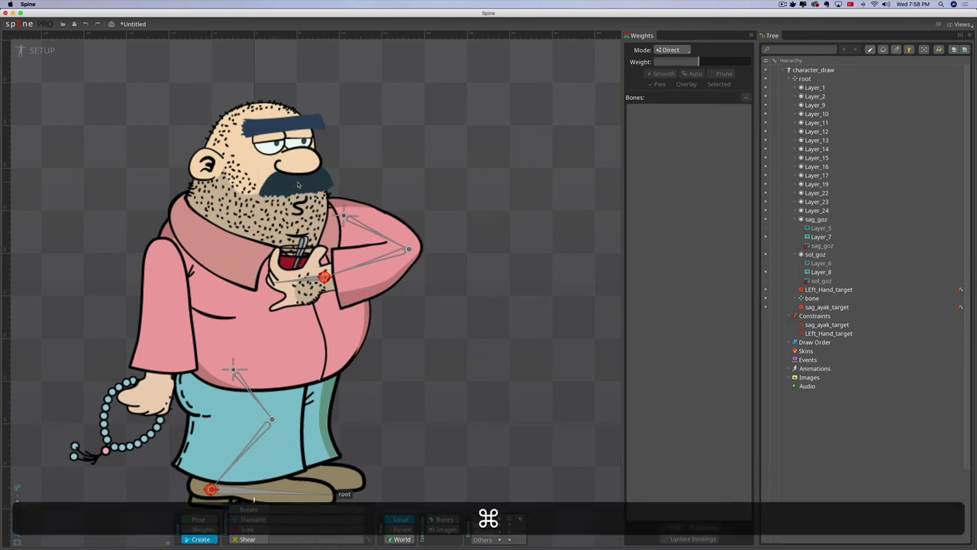
pyautogui.scroll(8, 308, 181)
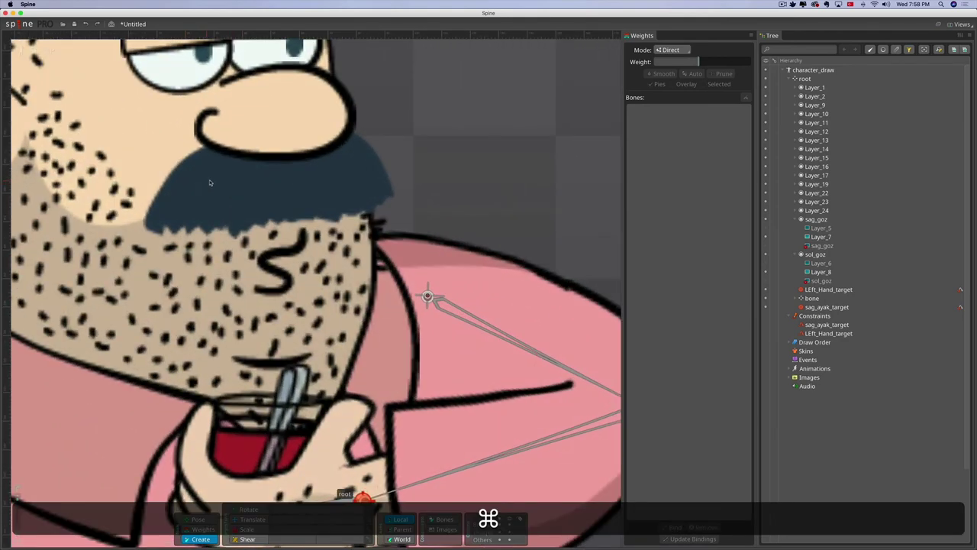
pyautogui.moveTo(409, 187); pyautogui.dragTo(459, 195)
pyautogui.scroll(-6, 458, 196)
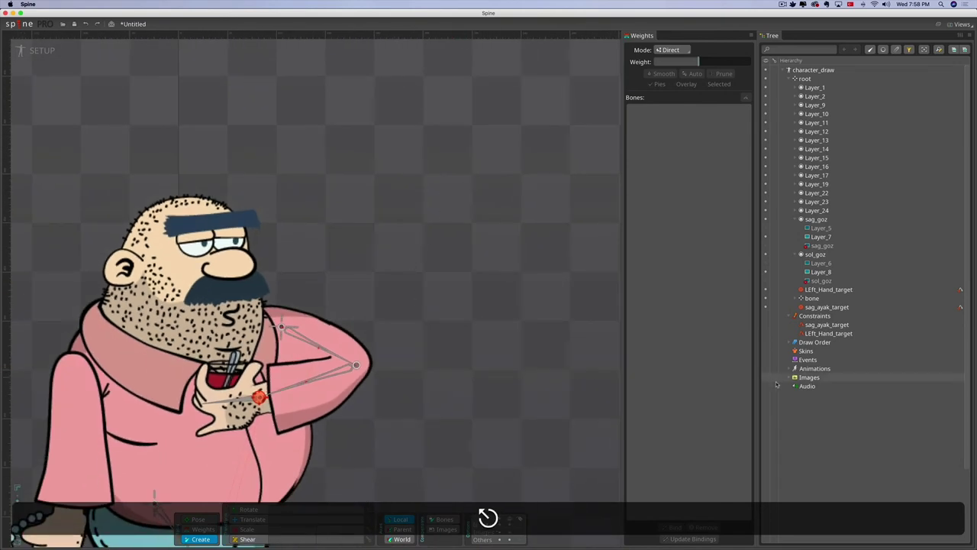
pyautogui.moveTo(238, 285); pyautogui.dragTo(462, 253)
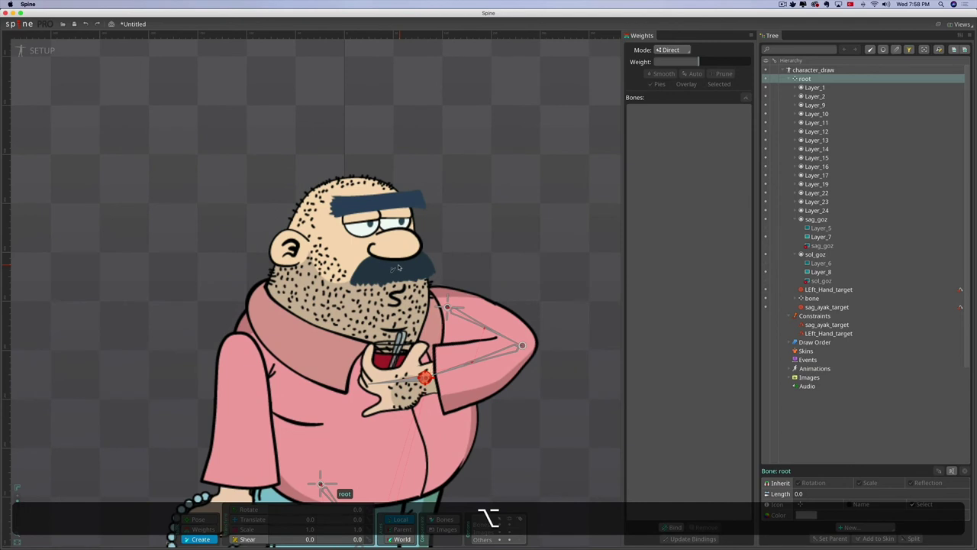
pyautogui.click(394, 265)
pyautogui.press('super')
pyautogui.press('super+z')
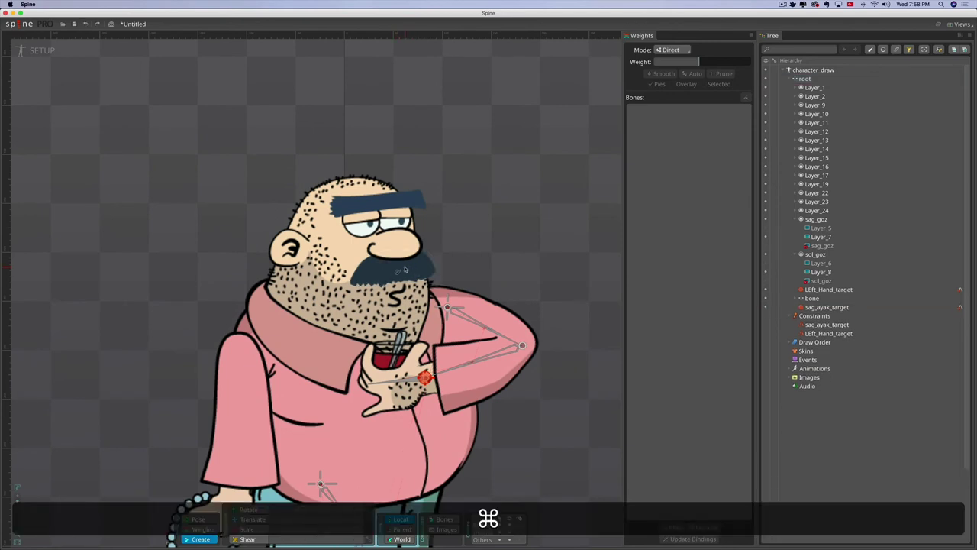
# - Create a zero-length root bone at the moustache's centre and a child bone about 71 long across it, holding the Layer_14 image
pyautogui.keyDown('super'); pyautogui.click(397, 265); pyautogui.keyUp('super')
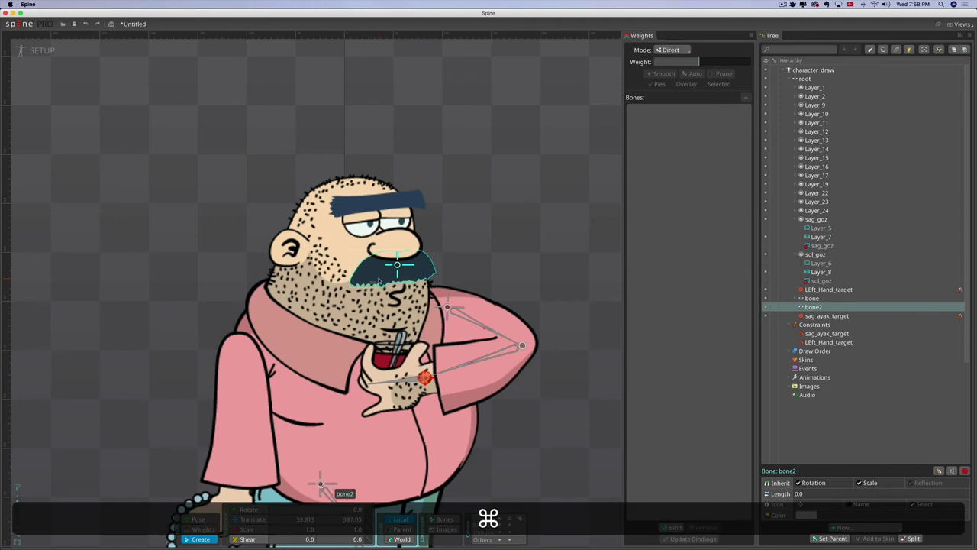
pyautogui.moveTo(361, 277); pyautogui.dragTo(430, 276)
pyautogui.press('v')
# - In Animate mode, lower the Layer_14 moustache bone to Y about -16.45 at frame 123 and move to frame 98
pyautogui.click(42, 50)
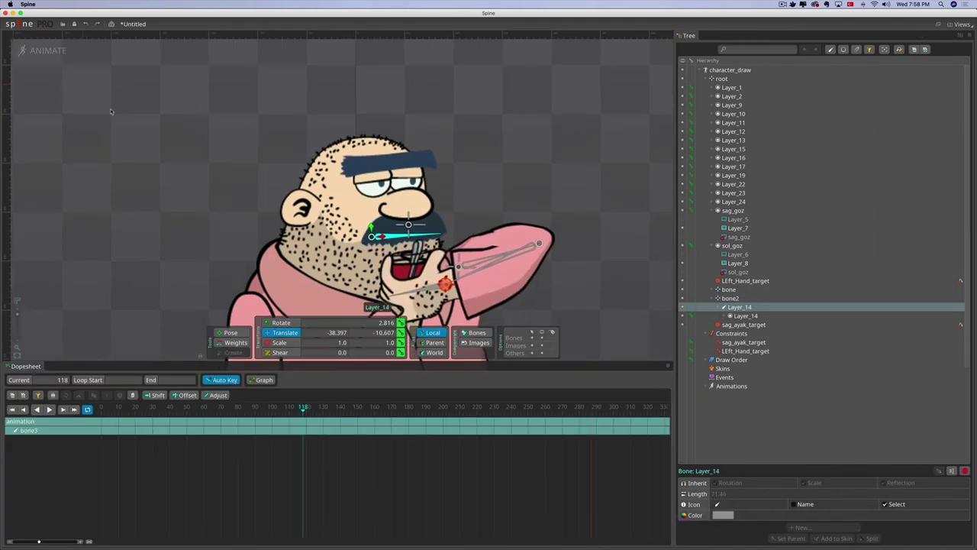
pyautogui.moveTo(241, 408); pyautogui.dragTo(311, 416)
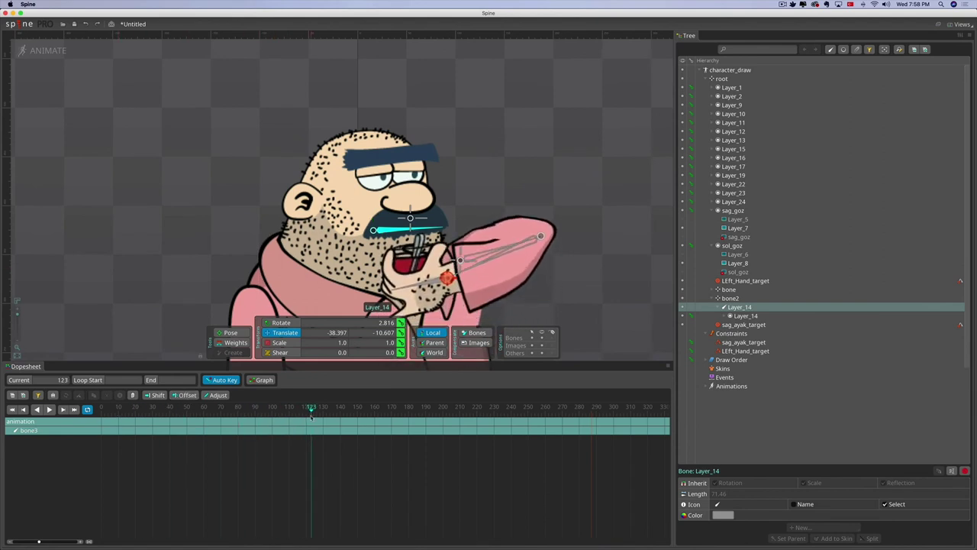
pyautogui.moveTo(373, 220); pyautogui.dragTo(374, 227)
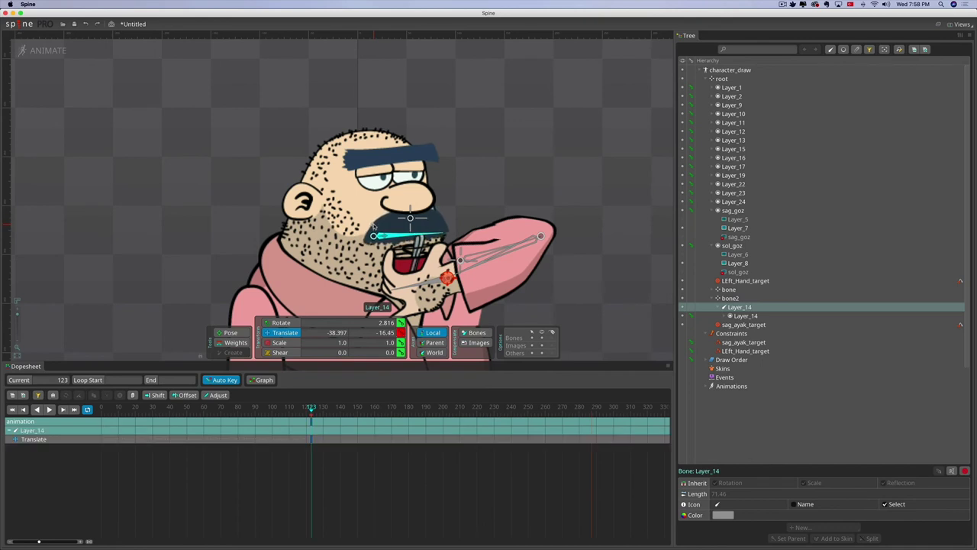
pyautogui.moveTo(310, 410); pyautogui.dragTo(268, 409)
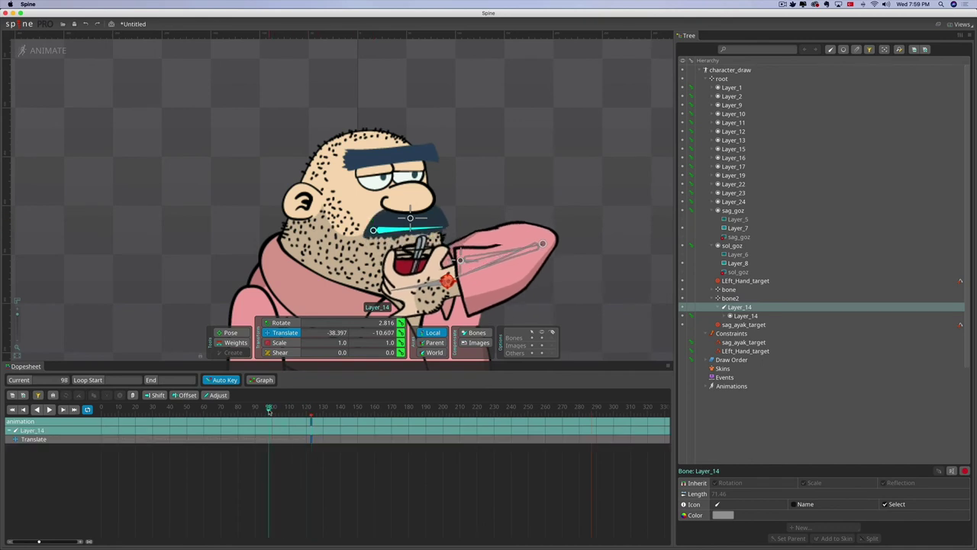
# - Key the Layer_14 moustache bone's translation at frame 98 and copy that key to frame 0
pyautogui.moveTo(373, 220); pyautogui.dragTo(374, 219)
pyautogui.moveTo(277, 460); pyautogui.dragTo(266, 417)
pyautogui.press('super+c')
pyautogui.click(102, 409)
pyautogui.press('super+v')
# - Copy the moustache bone's frame 98 translate key to frame 171, after the lowered key
pyautogui.moveTo(102, 407); pyautogui.dragTo(325, 408)
pyautogui.moveTo(266, 436); pyautogui.dragTo(261, 420)
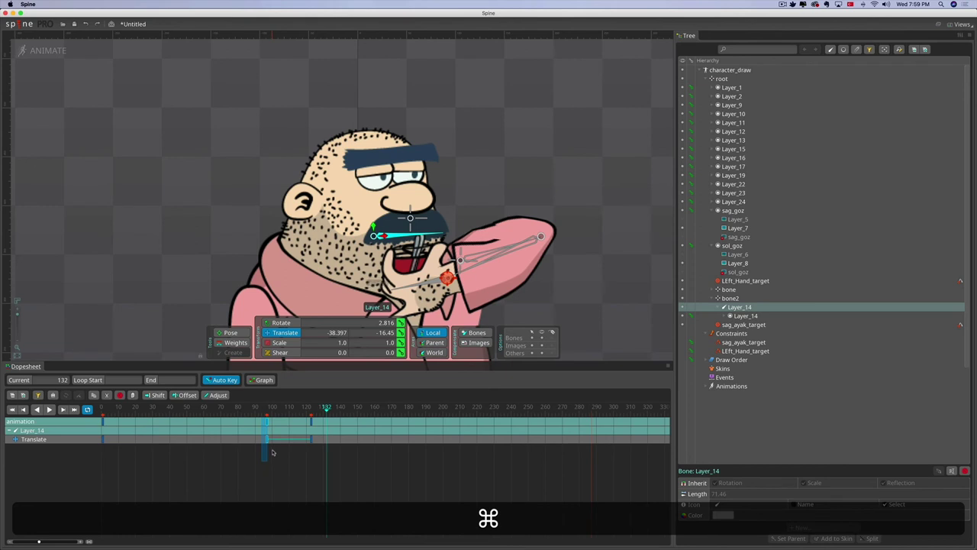
pyautogui.moveTo(275, 469); pyautogui.dragTo(247, 418)
pyautogui.press('super+c')
pyautogui.moveTo(380, 408); pyautogui.dragTo(371, 407)
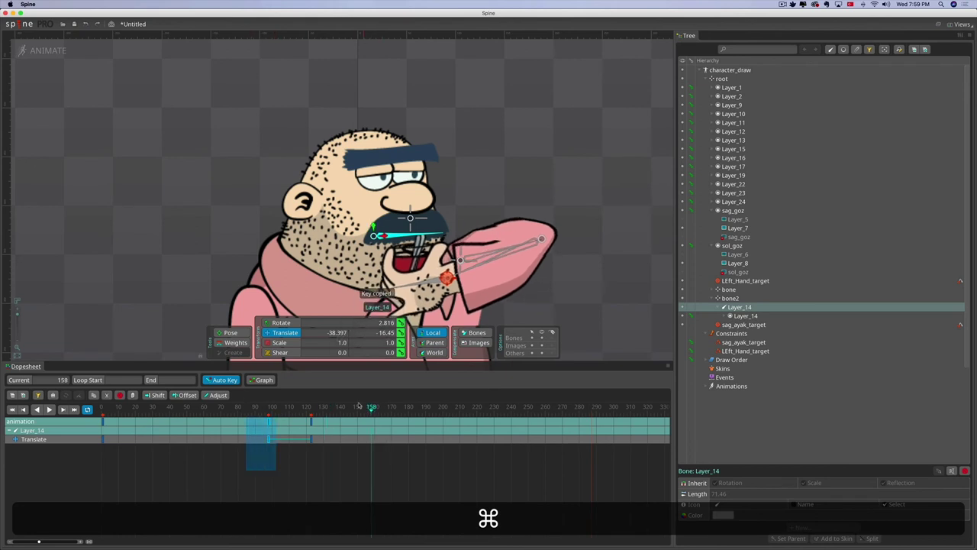
pyautogui.press('super+v')
pyautogui.moveTo(308, 407); pyautogui.dragTo(427, 408)
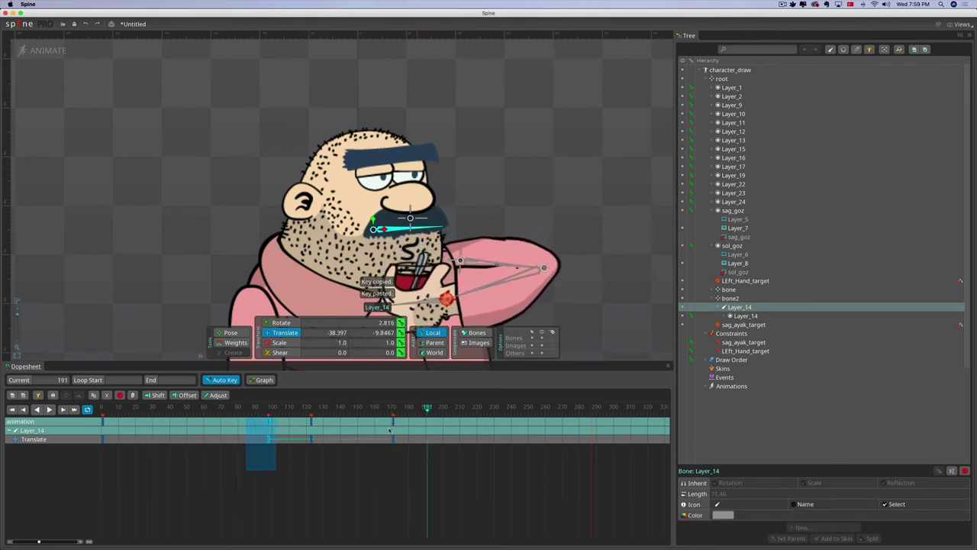
# - Copy the lowered moustache key from frame 123 to frame 165 and shift the raised key after it to frame 198
pyautogui.moveTo(327, 453); pyautogui.dragTo(296, 417)
pyautogui.press('super+c')
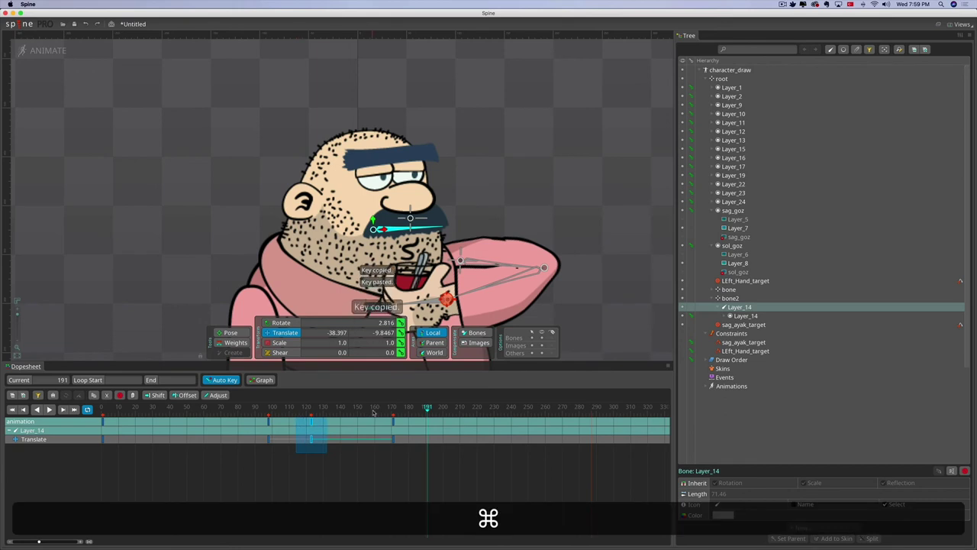
pyautogui.click(375, 408)
pyautogui.press('super+v')
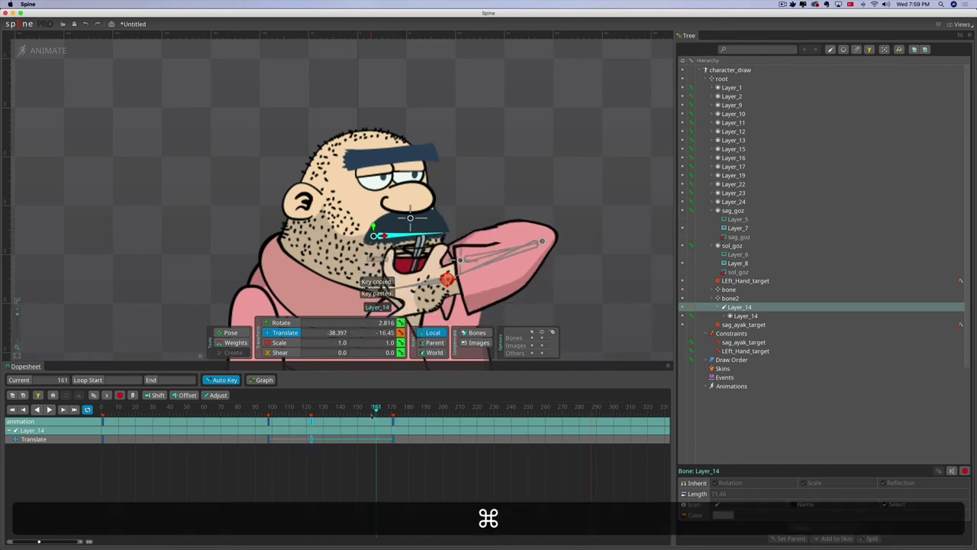
pyautogui.click(371, 417)
pyautogui.press('super+v')
pyautogui.moveTo(426, 445); pyautogui.dragTo(440, 444)
# - Scrub and play the animation to check the moustache movement against the drinking arm
pyautogui.moveTo(309, 410); pyautogui.dragTo(458, 413)
pyautogui.click(49, 409)
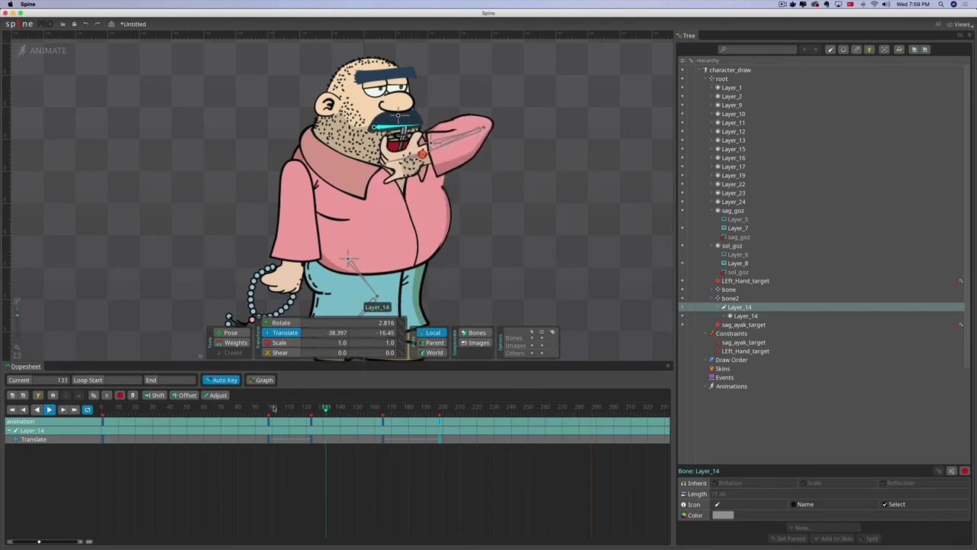
pyautogui.click(49, 409)
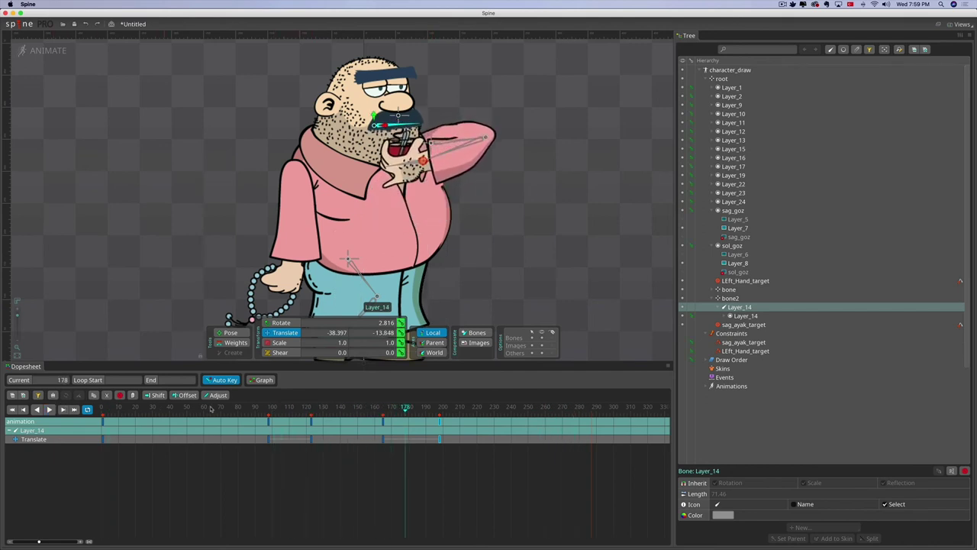
# - In Setup mode, create a zero-length bone on the belly and a child bone about 75 long along the shirt opening, holding Layer_19 and Layer_23
pyautogui.click(434, 227)
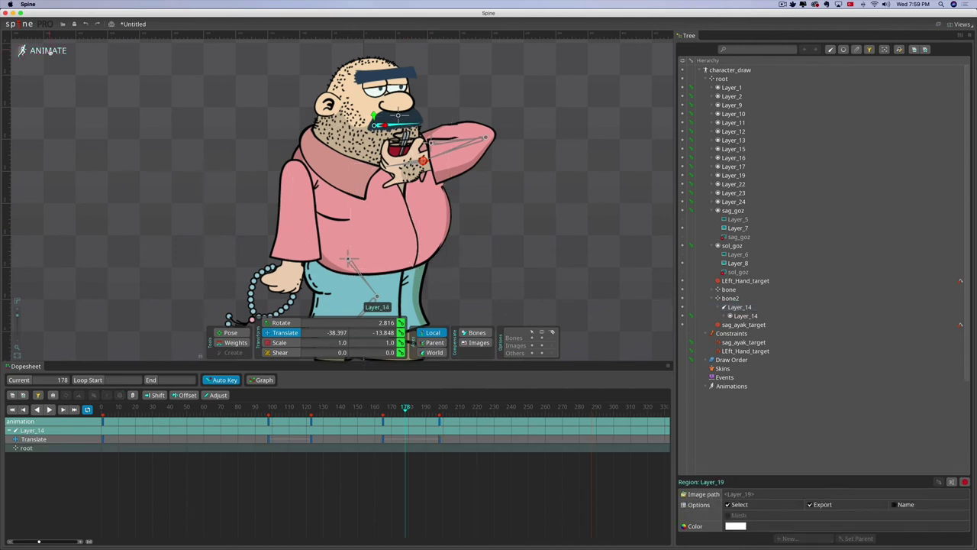
pyautogui.click(49, 50)
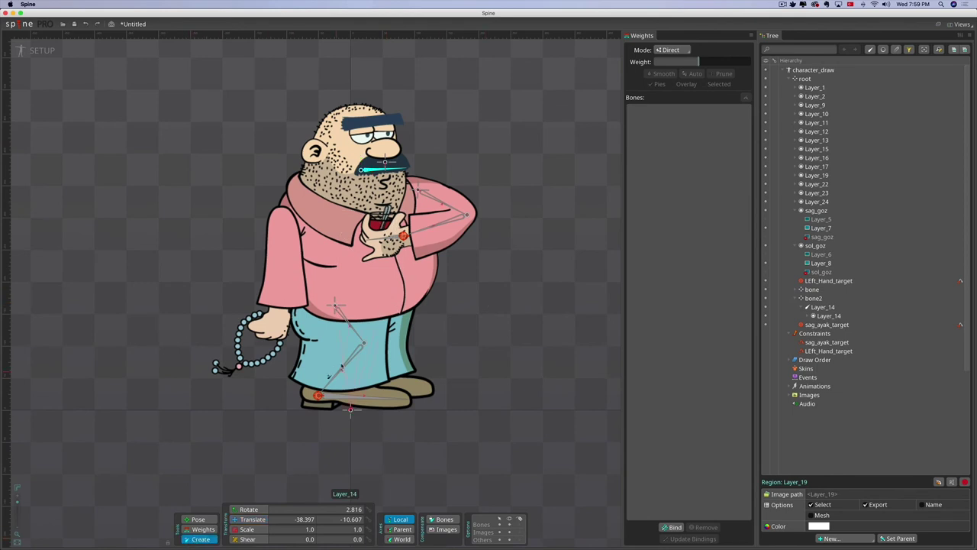
pyautogui.click(386, 269)
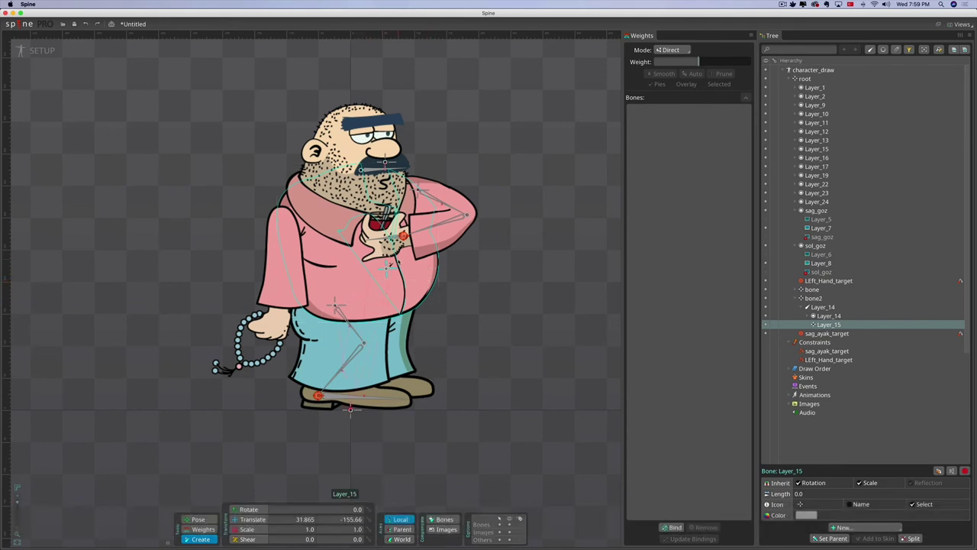
pyautogui.moveTo(397, 258); pyautogui.dragTo(407, 305)
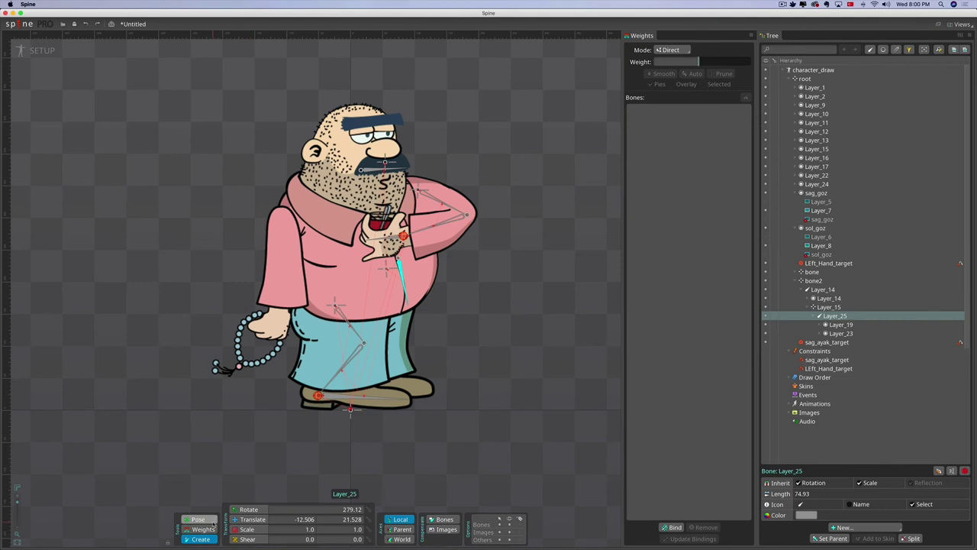
pyautogui.click(252, 519)
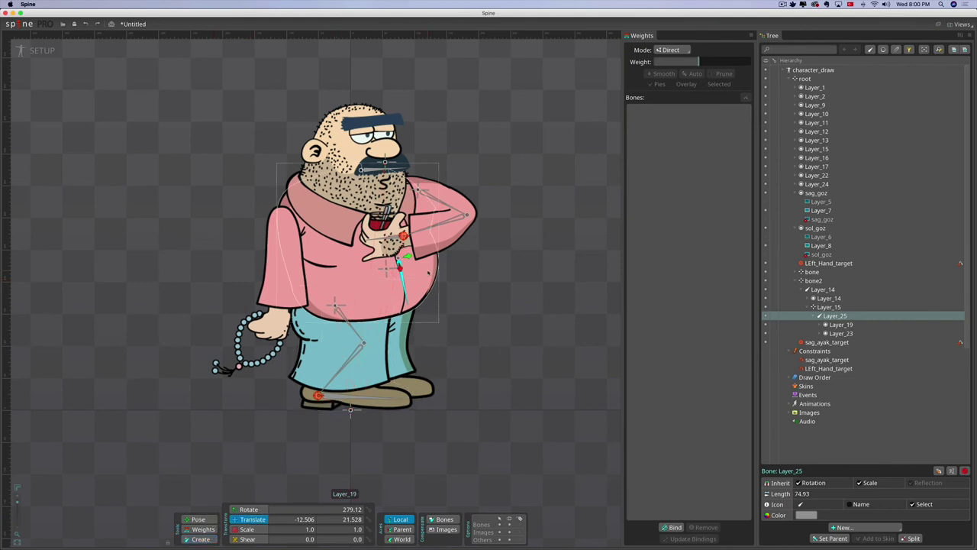
# - Convert the Layer_19 shirt image to a mesh, draw a new hull around it and add vertices
pyautogui.click(428, 272)
pyautogui.click(812, 515)
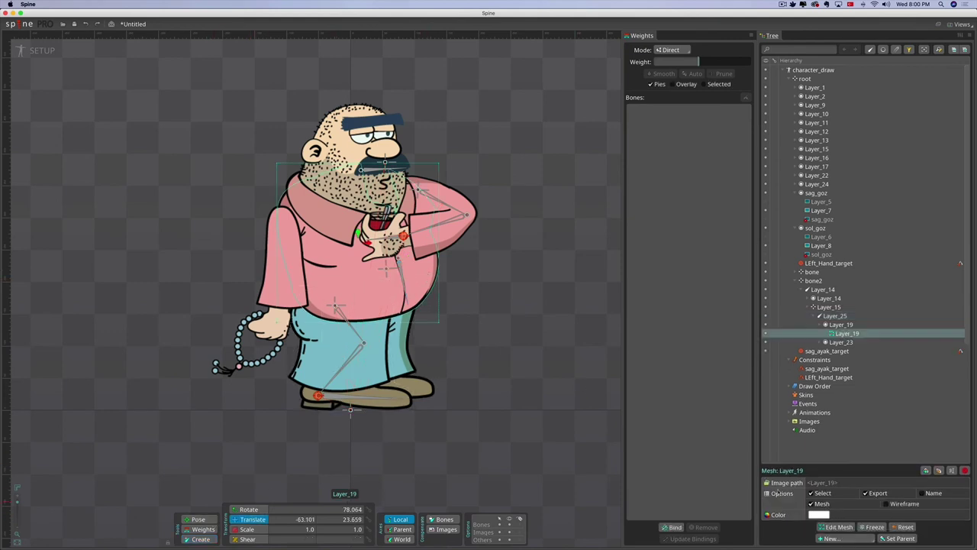
pyautogui.click(838, 526)
pyautogui.click(298, 519)
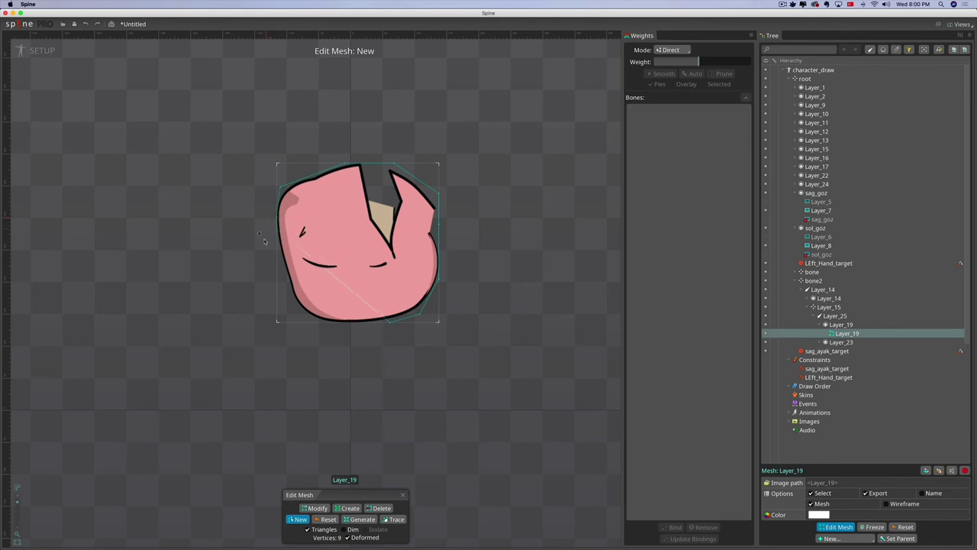
pyautogui.click(287, 322)
pyautogui.click(390, 324)
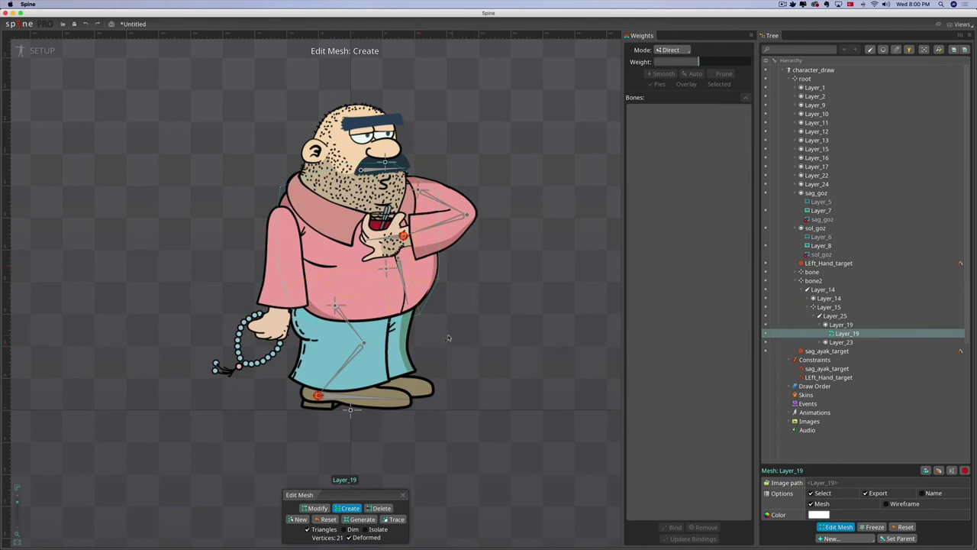
pyautogui.press('Escape')
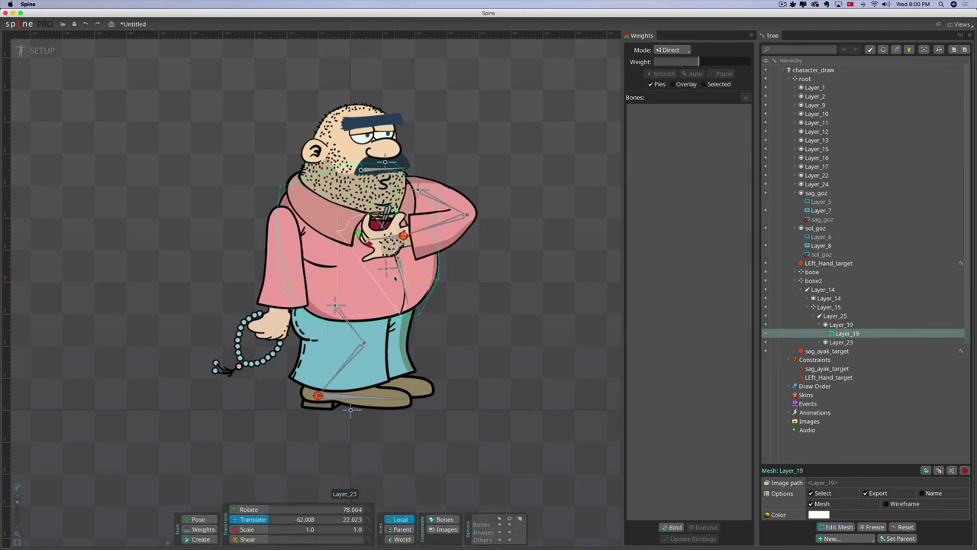
# - Convert the Layer_23 image to a mesh and bind both the Layer_19 and Layer_23 meshes to the Layer_25 bone
pyautogui.click(395, 279)
pyautogui.click(817, 515)
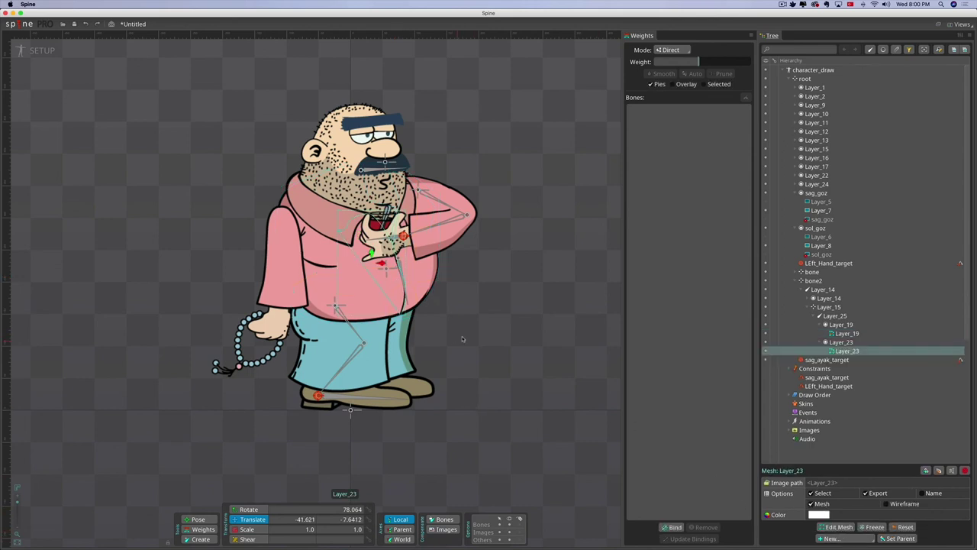
pyautogui.click(420, 278)
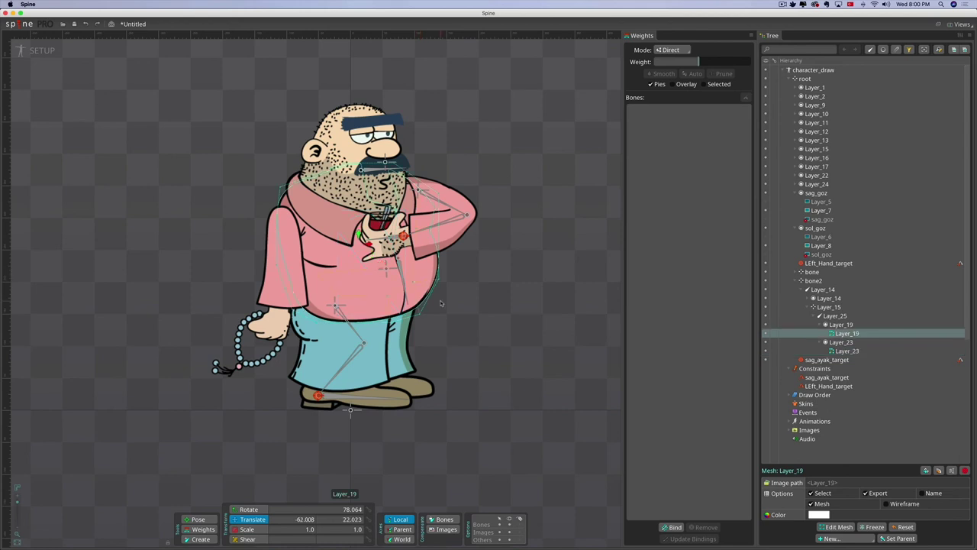
pyautogui.click(679, 527)
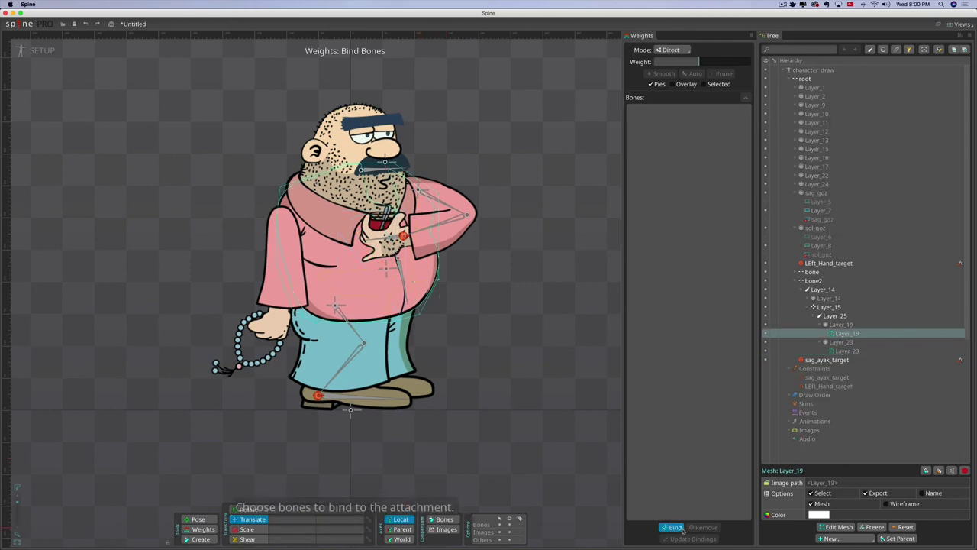
pyautogui.click(429, 283)
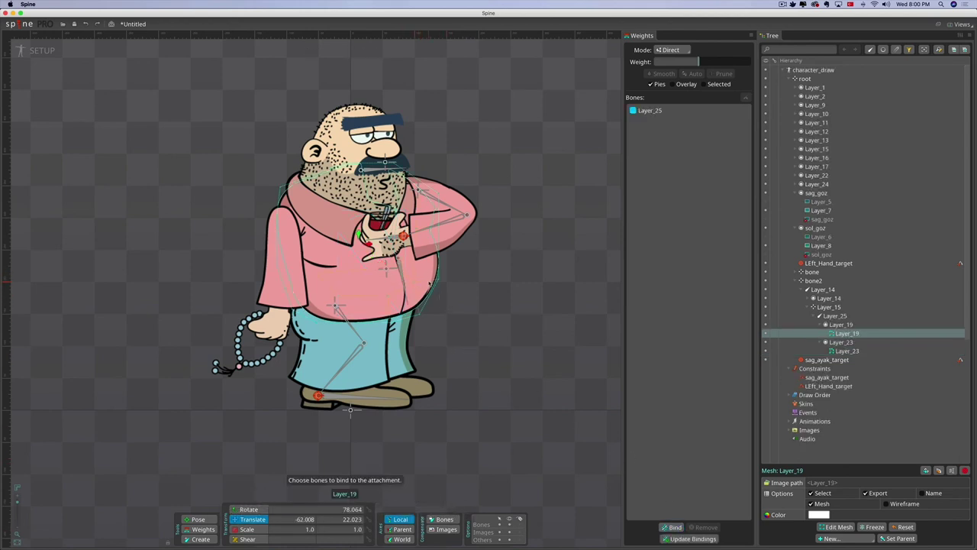
pyautogui.click(396, 281)
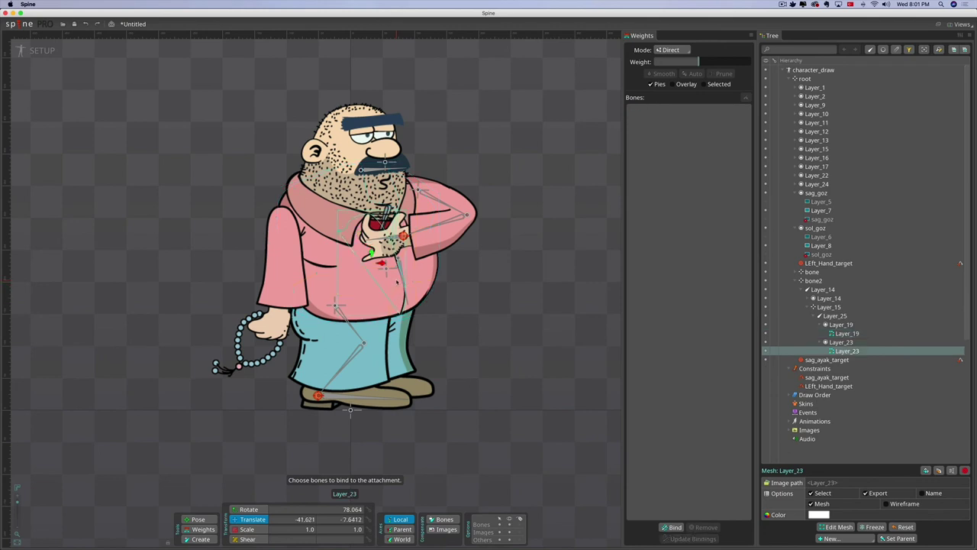
pyautogui.click(672, 527)
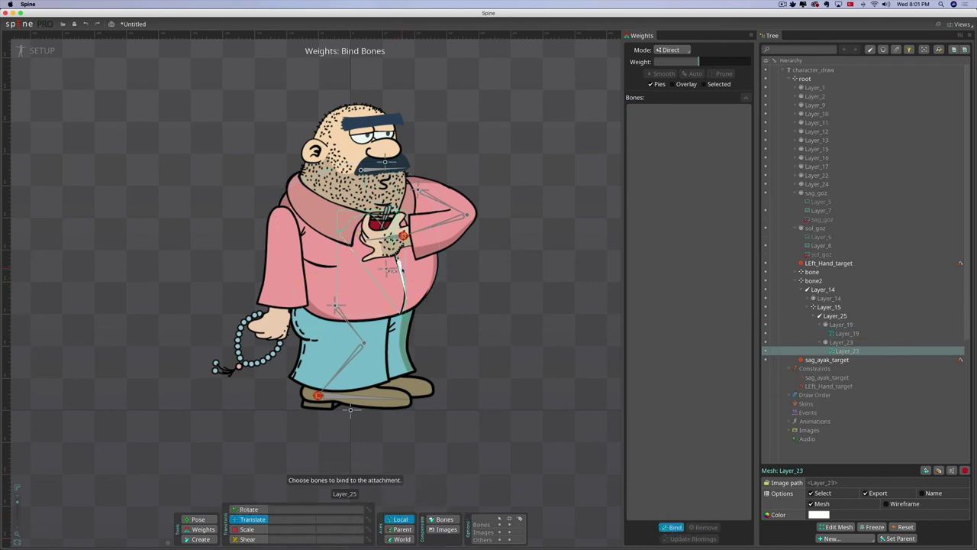
pyautogui.click(392, 271)
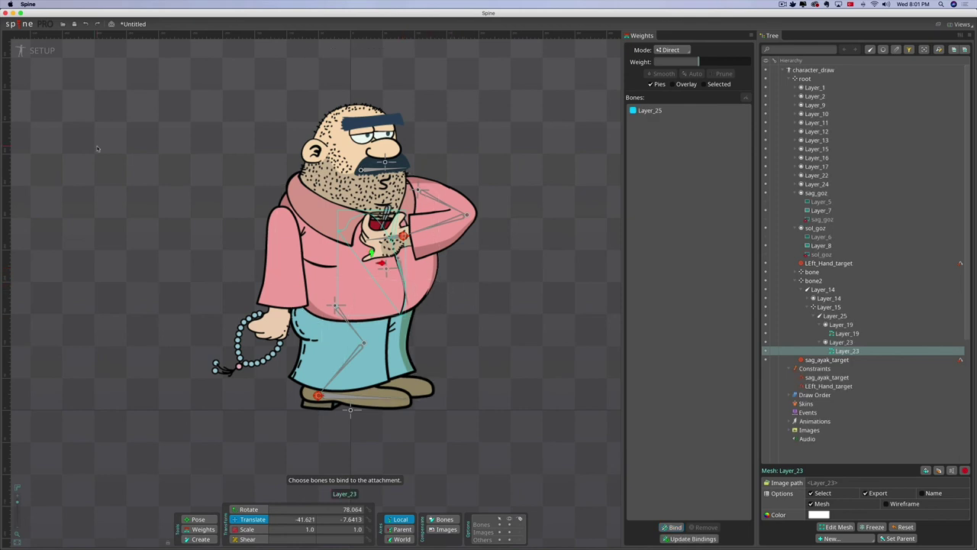
# - Switch to Animate mode, move to frame 101 and clear the selection with the belly in close view
pyautogui.click(38, 51)
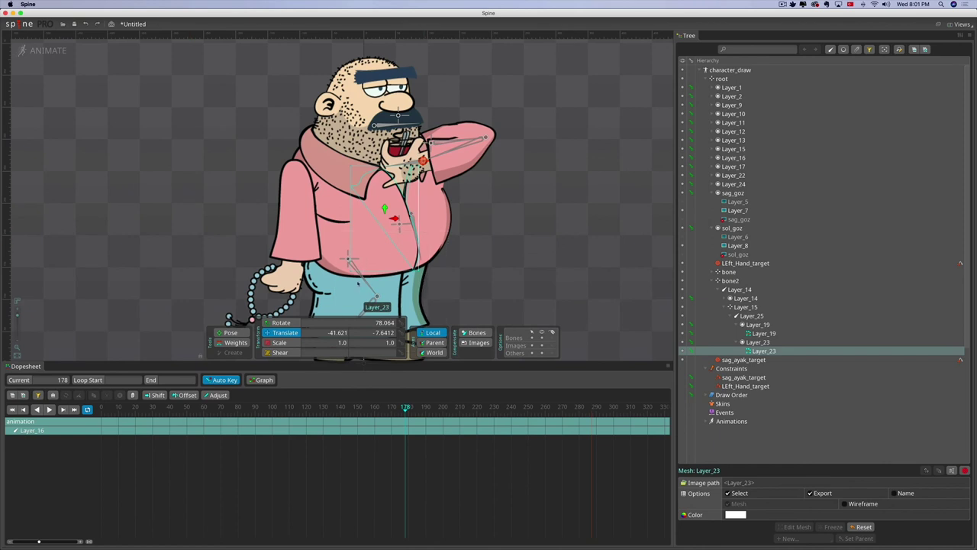
pyautogui.moveTo(178, 406); pyautogui.dragTo(273, 406)
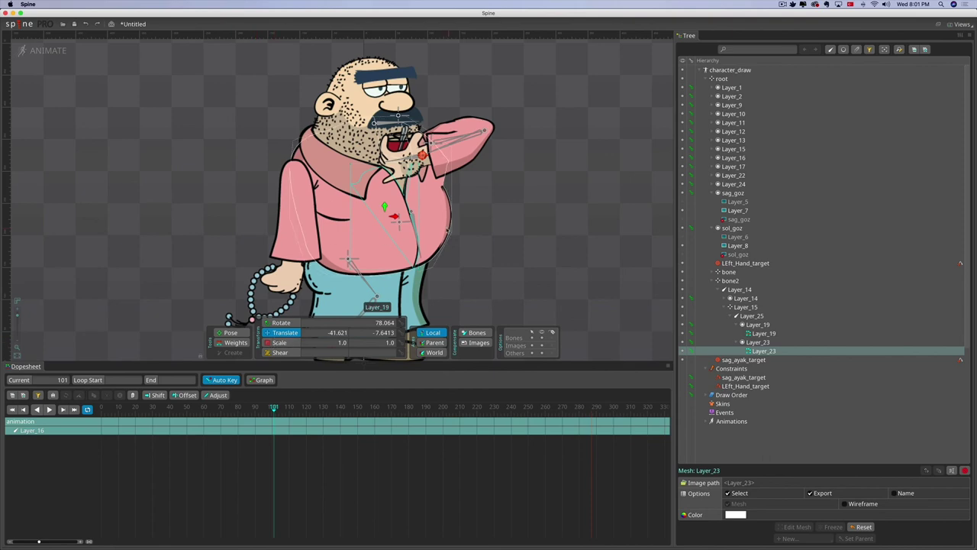
pyautogui.click(414, 220)
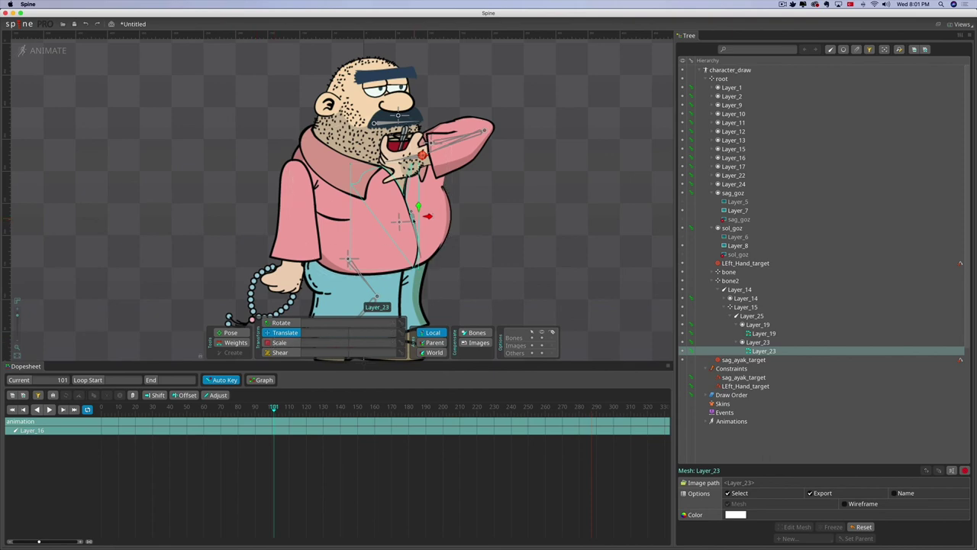
pyautogui.scroll(5, 449, 239)
pyautogui.click(461, 225)
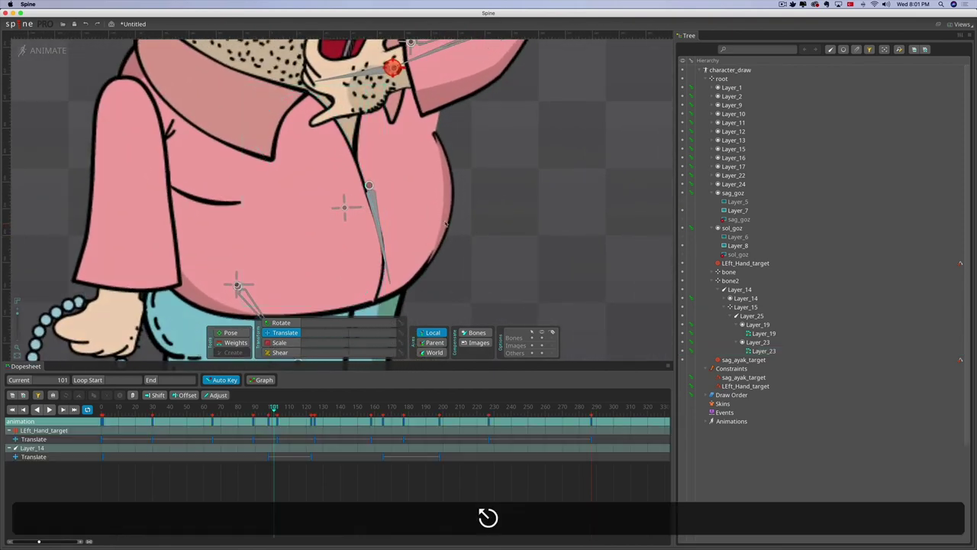
# - Try moving the Layer_25 bone and a vertex on the belly side of the Layer_19 mesh, undoing both moves
pyautogui.click(374, 205)
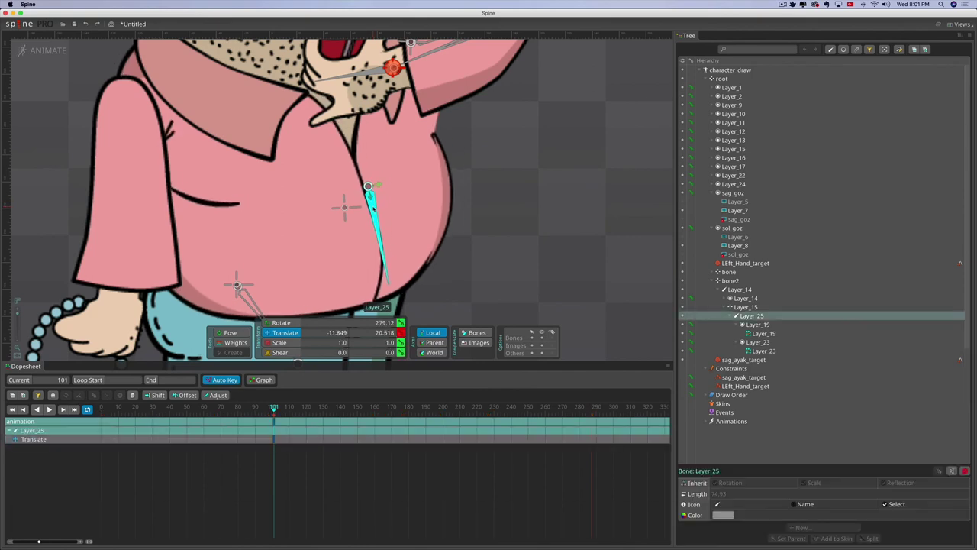
pyautogui.press('super+z')
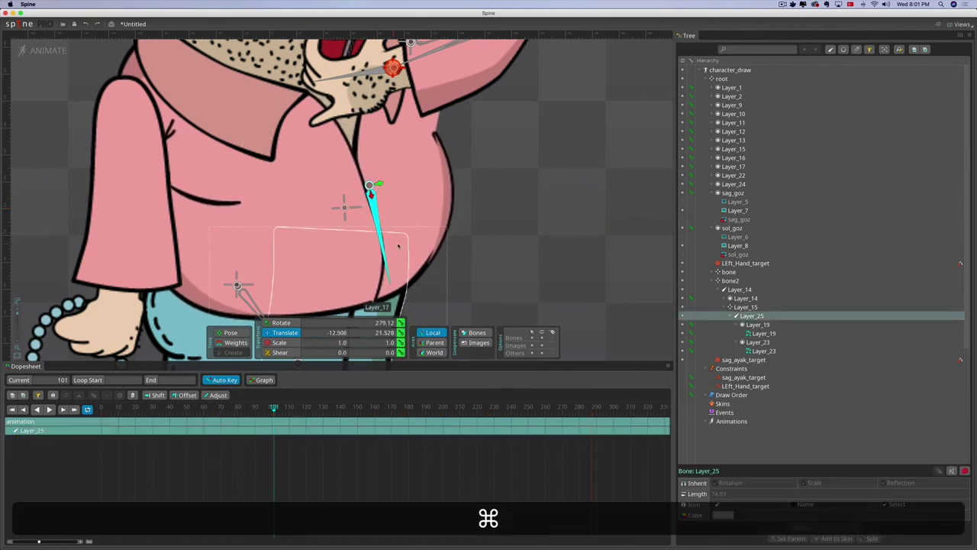
pyautogui.keyDown('super'); pyautogui.click(403, 229); pyautogui.keyUp('super')
pyautogui.click(401, 235)
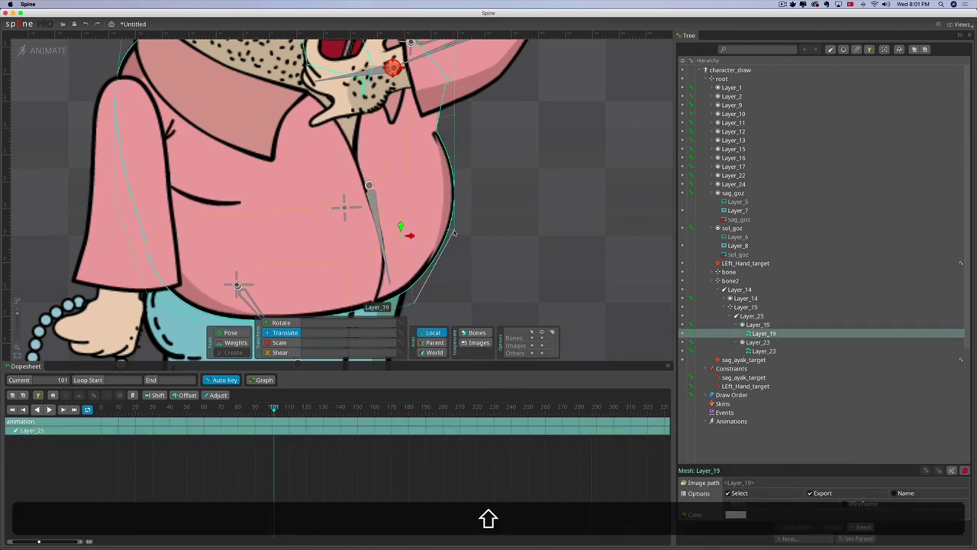
pyautogui.moveTo(455, 231); pyautogui.dragTo(435, 237)
pyautogui.press('super+z')
# - At frame 115, deform the Layer_19 mesh by shifting its lower belly vertices slightly
pyautogui.scroll(-4, 436, 237)
pyautogui.moveTo(273, 408); pyautogui.dragTo(297, 409)
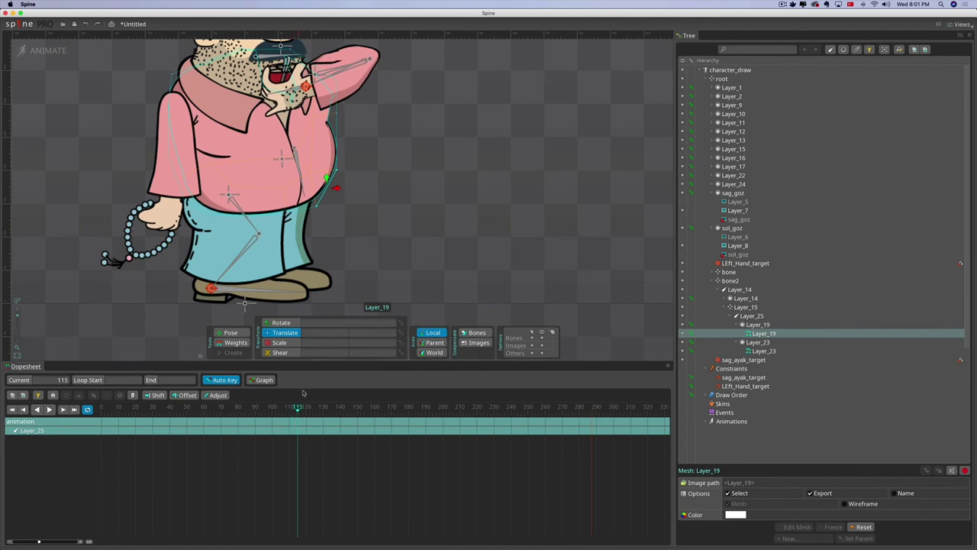
pyautogui.moveTo(318, 211); pyautogui.dragTo(287, 222)
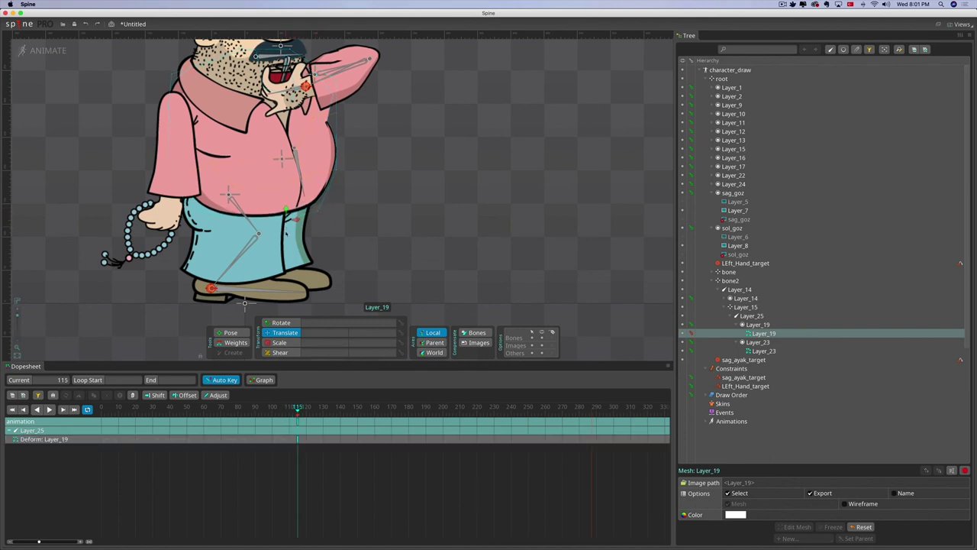
# - Key the Layer_19 mesh deformation at frame 90 and copy that key to frame 0
pyautogui.click(255, 408)
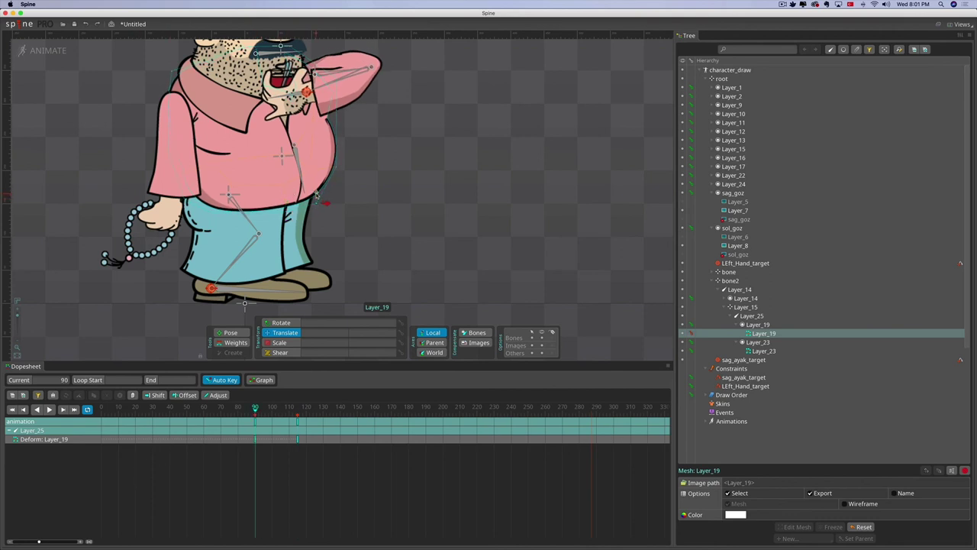
pyautogui.moveTo(269, 421); pyautogui.dragTo(244, 450)
pyautogui.press('super+c')
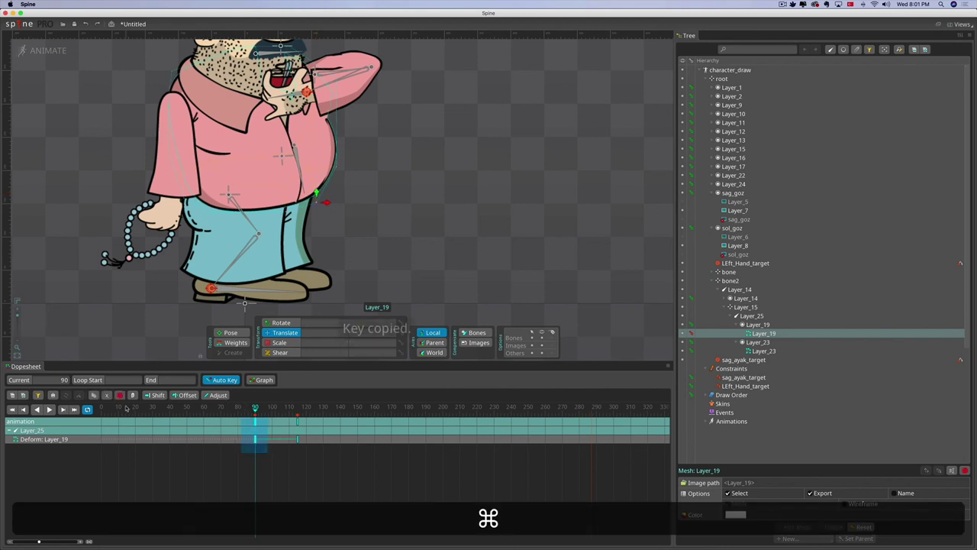
pyautogui.click(101, 407)
pyautogui.press('super+v')
# - Scrub and play the animation to check the belly deformation with the whole character in view
pyautogui.moveTo(115, 421); pyautogui.dragTo(358, 412)
pyautogui.scroll(-3, 285, 115)
pyautogui.moveTo(284, 115); pyautogui.dragTo(301, 165)
pyautogui.click(49, 410)
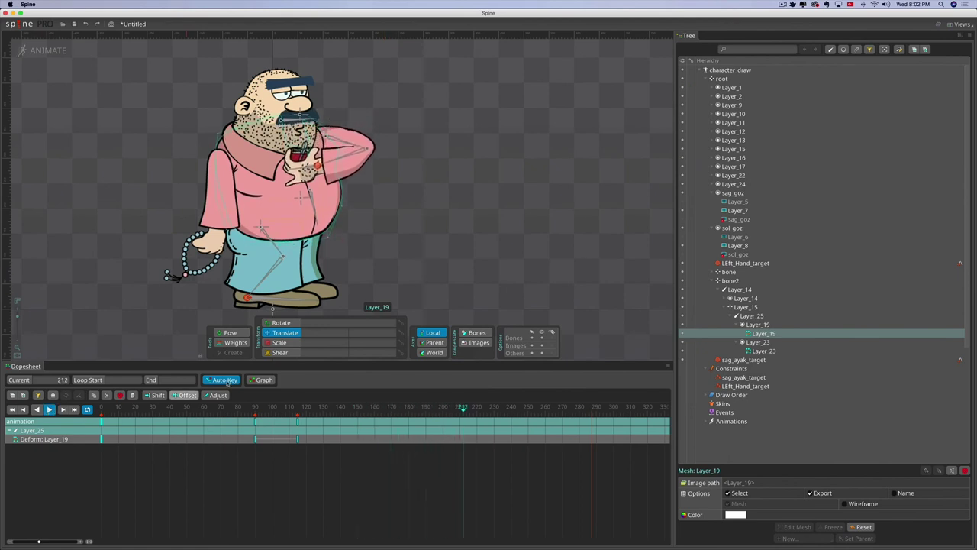
# - Open the Spine_Tasarimci_Dayi project, discarding the current project's unsaved changes and declining to scale the mesh texture coordinates
pyautogui.click(389, 279)
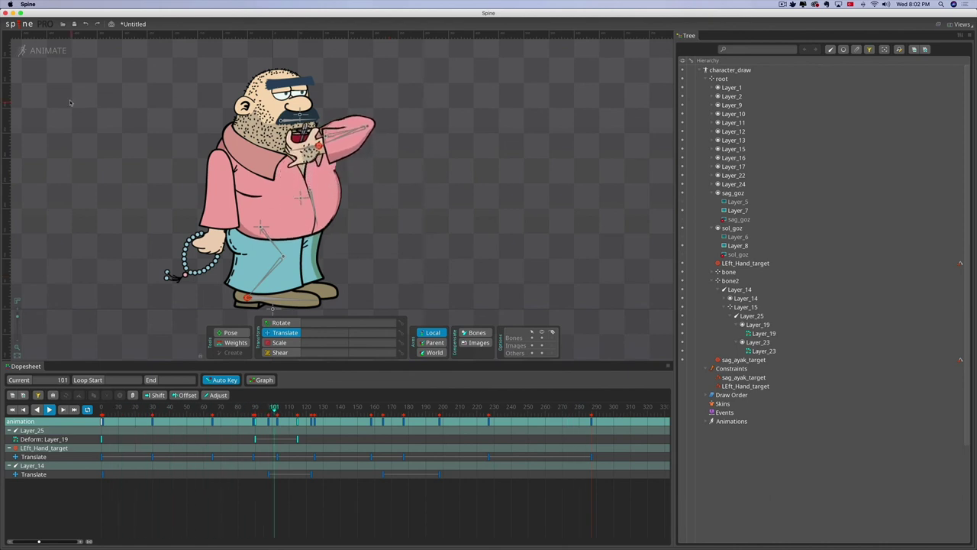
pyautogui.click(63, 24)
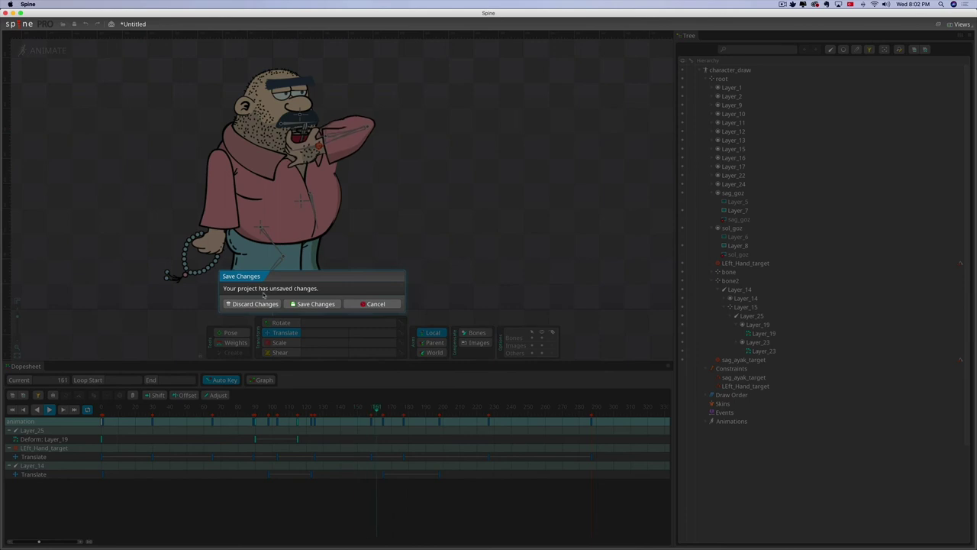
pyautogui.click(256, 303)
pyautogui.click(294, 369)
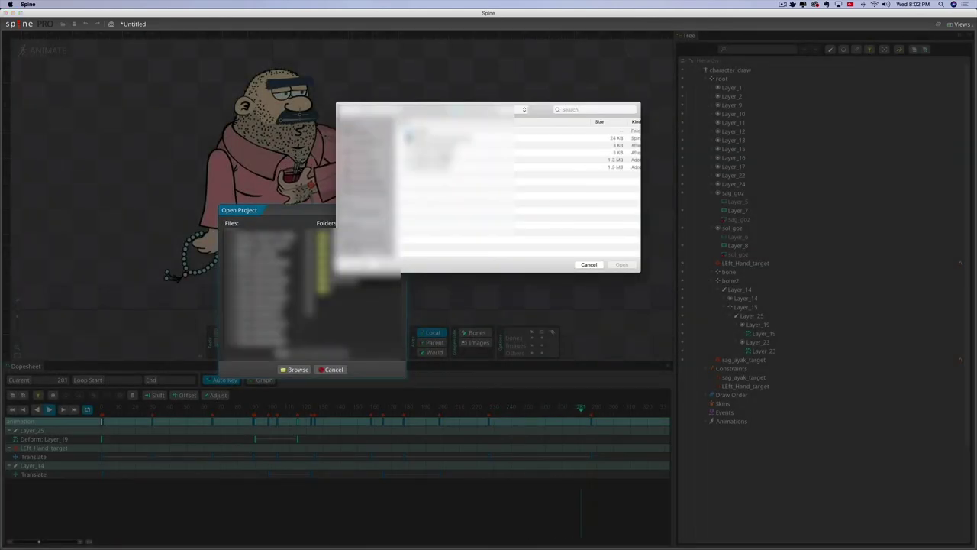
pyautogui.doubleClick(434, 139)
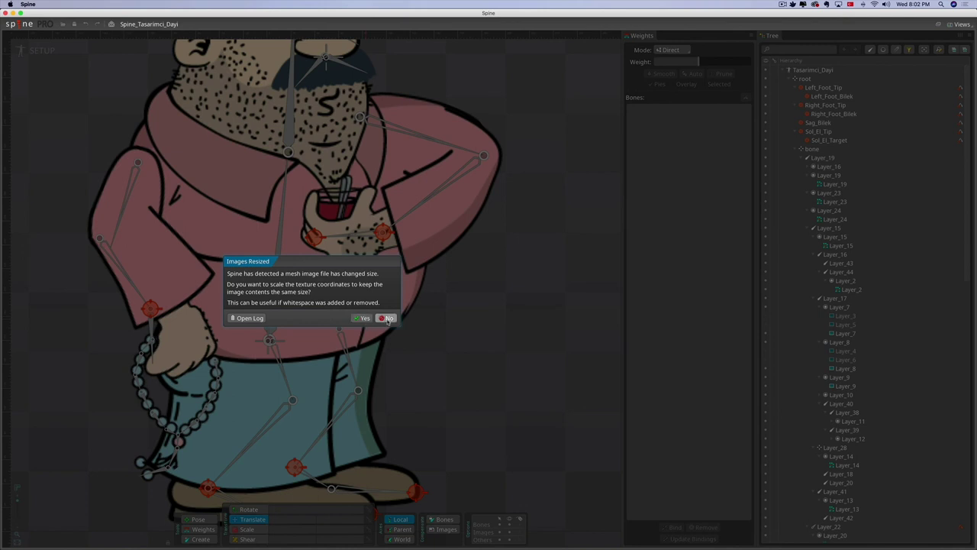
pyautogui.click(388, 318)
# - With the whole character in view, try moving the IK targets of both hands and undo each move
pyautogui.scroll(-5, 416, 315)
pyautogui.scroll(2, 417, 315)
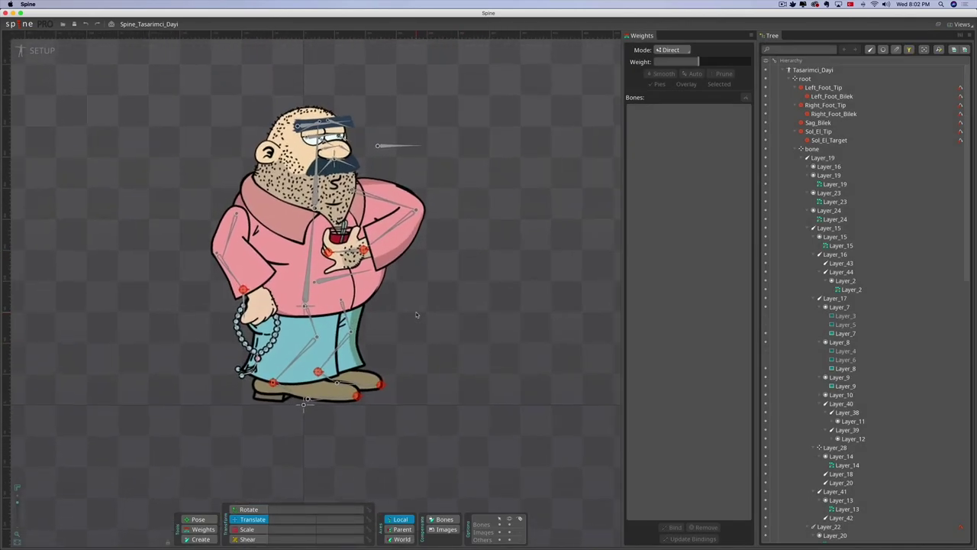
pyautogui.click(365, 246)
pyautogui.moveTo(364, 246)
pyautogui.mouseDown()
pyautogui.moveTo(357, 287)
pyautogui.moveTo(355, 222)
pyautogui.moveTo(362, 259)
pyautogui.moveTo(369, 233)
pyautogui.moveTo(355, 251)
pyautogui.moveTo(361, 246)
pyautogui.mouseUp()
pyautogui.press('super+z')
pyautogui.click(241, 289)
pyautogui.moveTo(241, 283)
pyautogui.mouseDown()
pyautogui.moveTo(259, 229)
pyautogui.moveTo(244, 281)
pyautogui.moveTo(256, 290)
pyautogui.moveTo(229, 288)
pyautogui.moveTo(242, 284)
pyautogui.mouseUp()
pyautogui.press('cmd+s')
# - Try moving the IK targets of the feet, including Left_Foot_Tip, and undo each move
pyautogui.moveTo(271, 382); pyautogui.dragTo(270, 376)
pyautogui.press('cmd+s')
pyautogui.moveTo(362, 402); pyautogui.dragTo(379, 383)
pyautogui.press('super+s')
pyautogui.press('super+s')
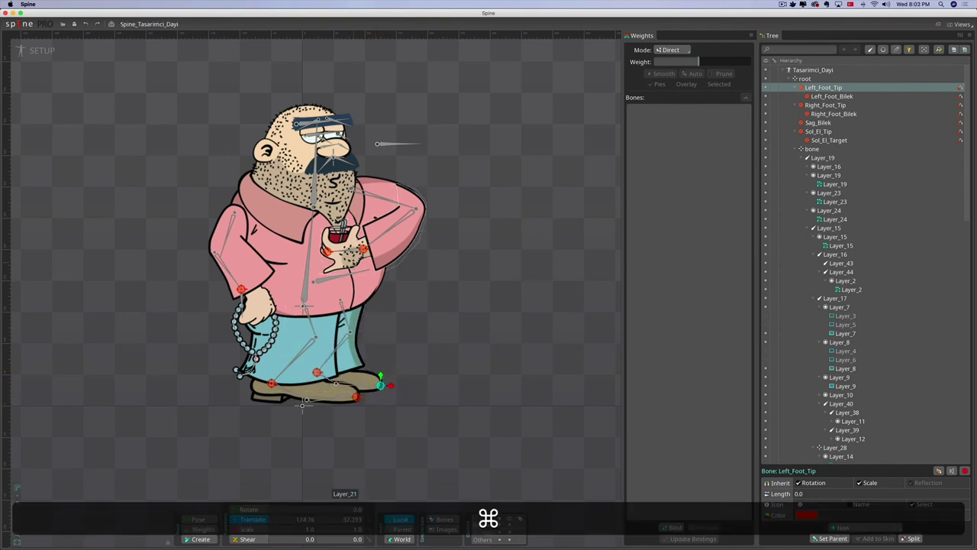
# - Try moving the Sol_El_Target bone on the hand holding the tea glass and undo the move
pyautogui.click(326, 252)
pyautogui.moveTo(327, 252); pyautogui.dragTo(326, 245)
pyautogui.press('super+s')
# - Try moving the Layer_40 bone beside the head and the Layer_16 eyebrow bone, undoing both moves
pyautogui.click(376, 153)
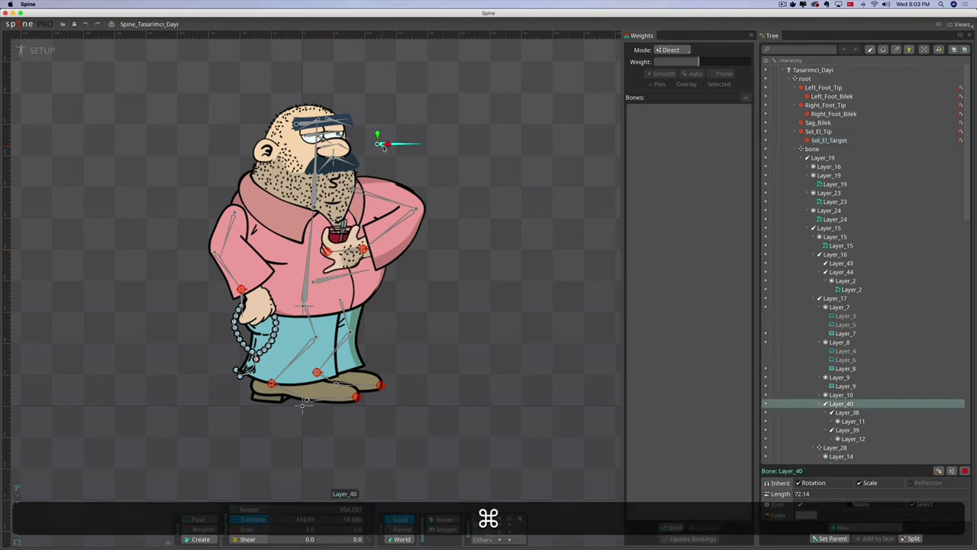
pyautogui.moveTo(377, 153); pyautogui.dragTo(385, 154)
pyautogui.press('super+s')
pyautogui.click(322, 122)
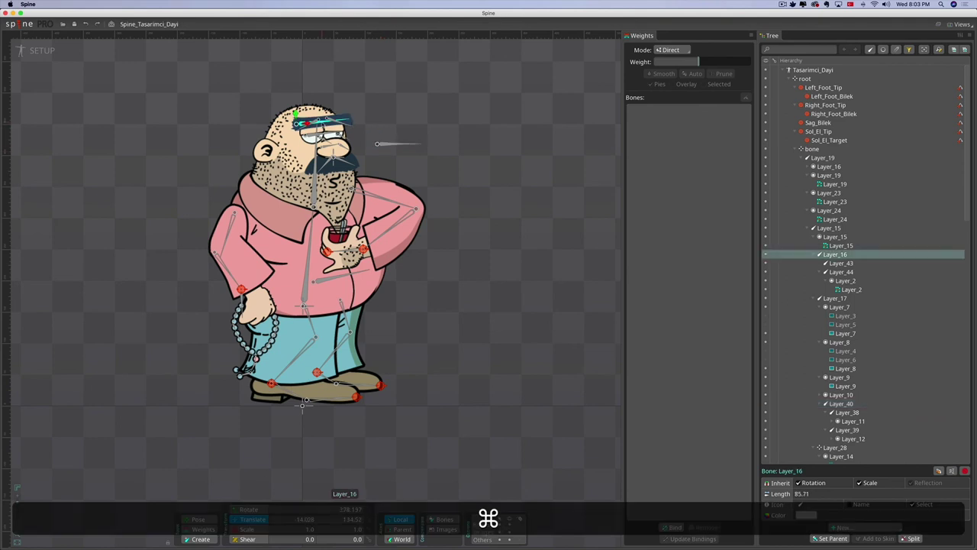
pyautogui.moveTo(322, 120); pyautogui.dragTo(324, 123)
pyautogui.press('super+z')
# - Try moving the moustache bones Layer_28 and Layer_20, undoing each move
pyautogui.press('super+z')
pyautogui.press('super+z')
pyautogui.press('super+z')
pyautogui.press('super+z')
pyautogui.press('super+z')
pyautogui.press('super+z')
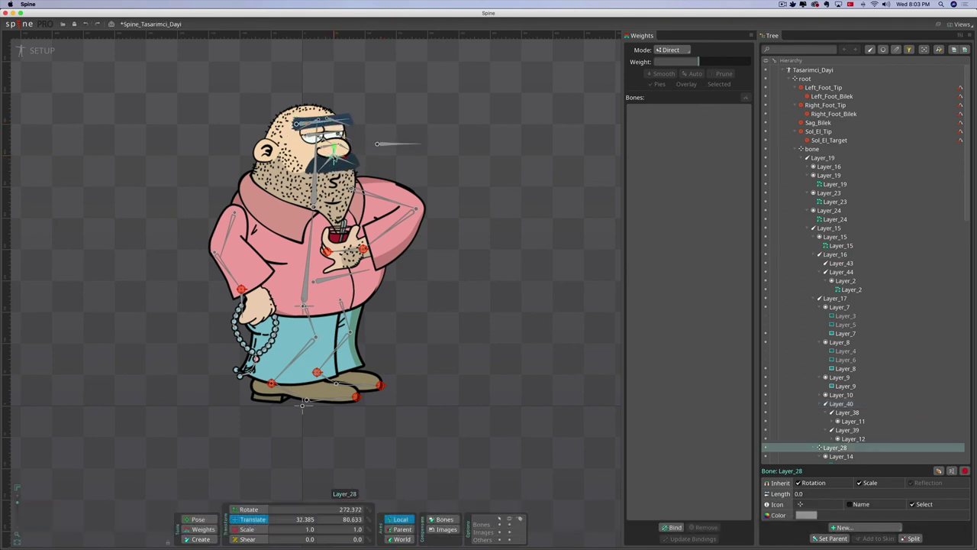
pyautogui.press('super+z')
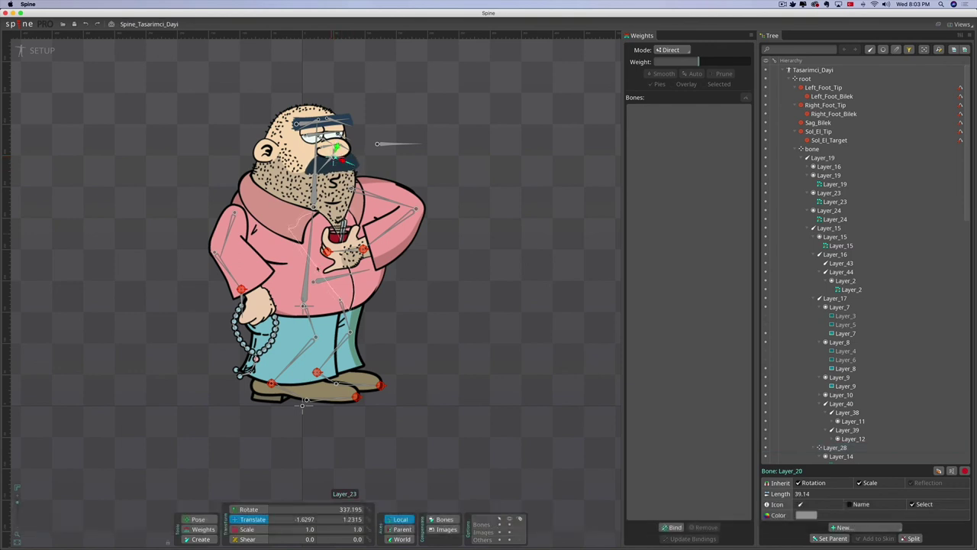
# - Using the Pose tool, try swinging the moustache bones Layer_18 and Layer_20, undoing each change
pyautogui.click(200, 519)
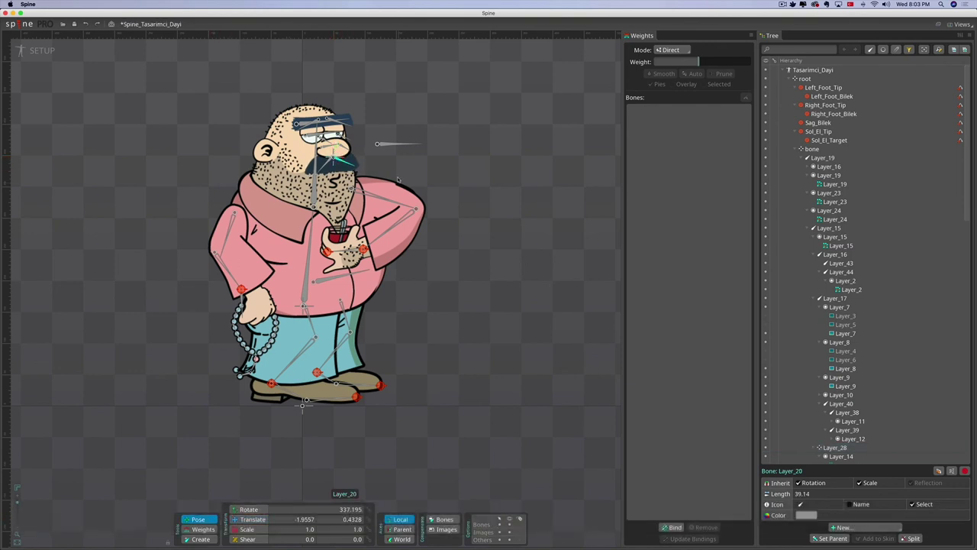
pyautogui.press('super+z')
pyautogui.press('super+z')
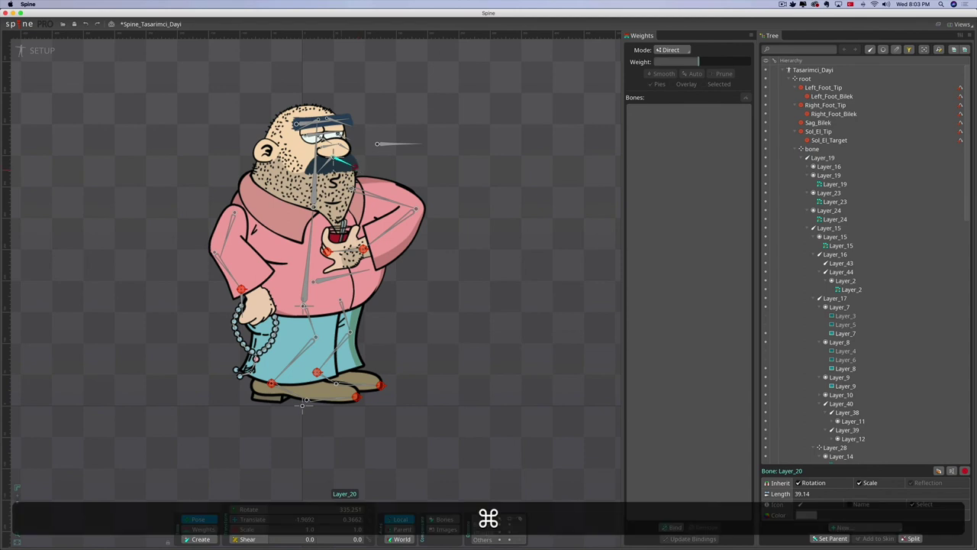
pyautogui.press('super+z')
pyautogui.press('super+z')
pyautogui.press('super+z')
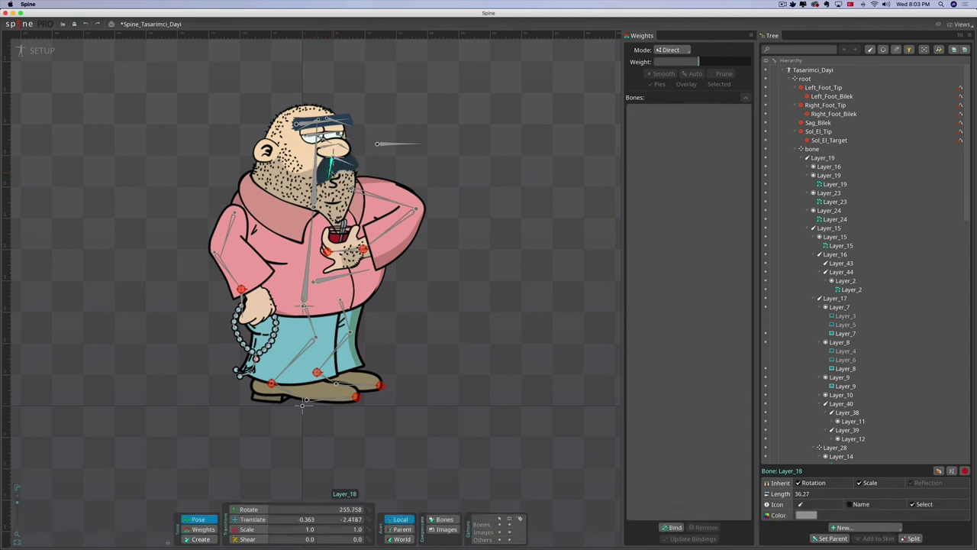
pyautogui.press('super+z')
pyautogui.press('super+z')
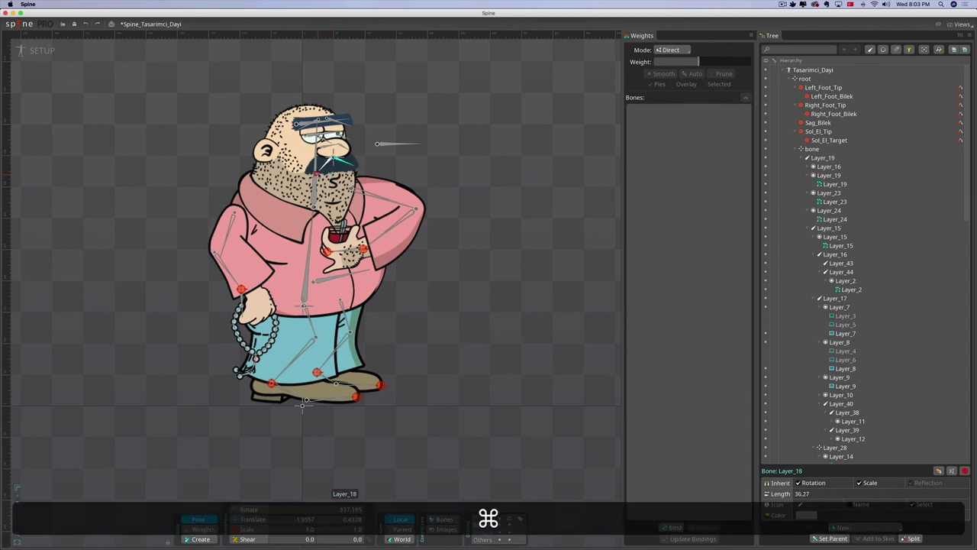
pyautogui.press('super+z')
pyautogui.press('super+z')
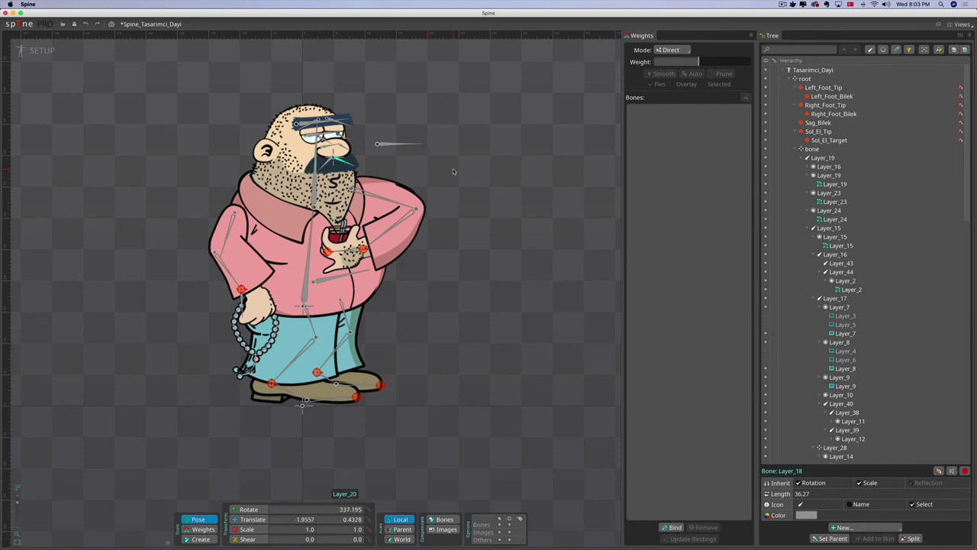
pyautogui.moveTo(445, 175); pyautogui.dragTo(504, 188)
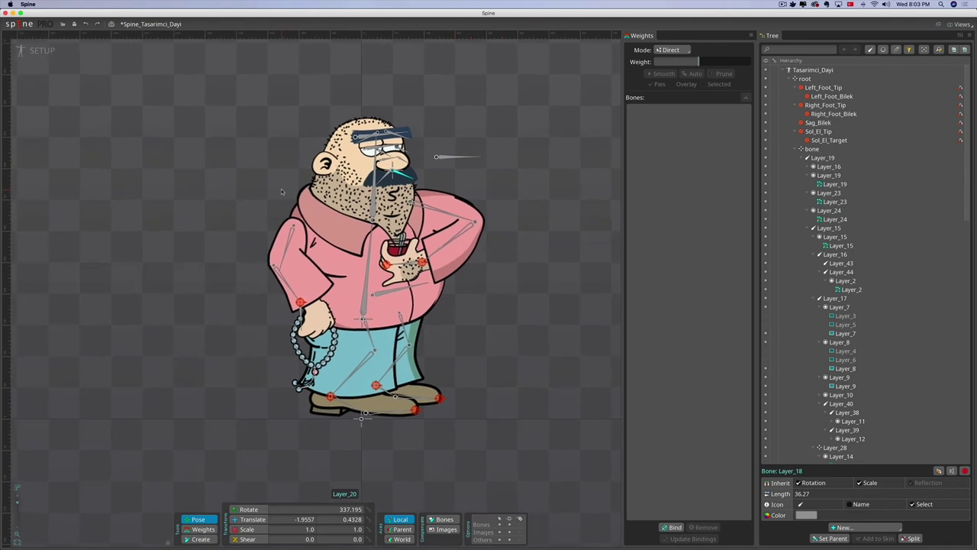